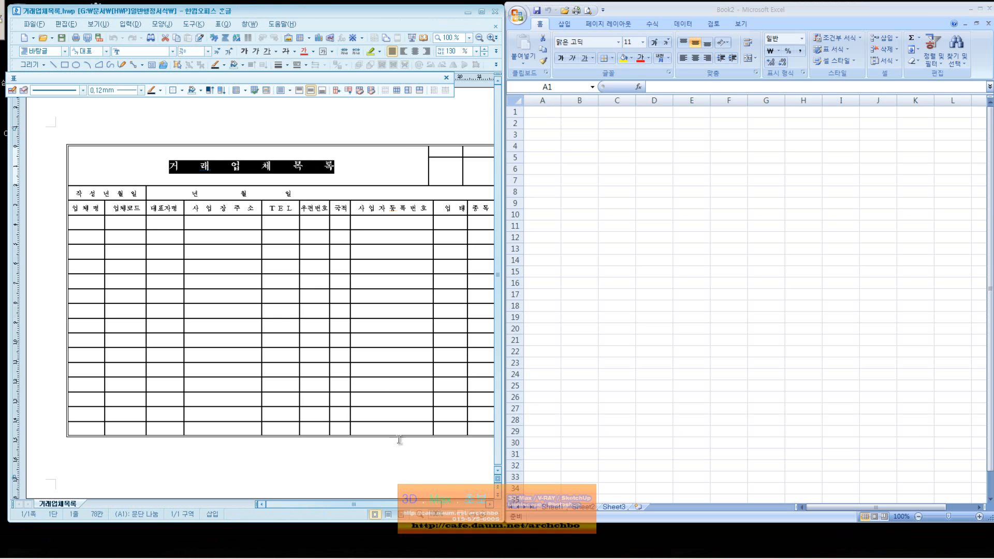
# Start a blank workbook and select cell B2 for the title.
pyautogui.click(442, 506)
pyautogui.moveTo(437, 505); pyautogui.dragTo(406, 495)
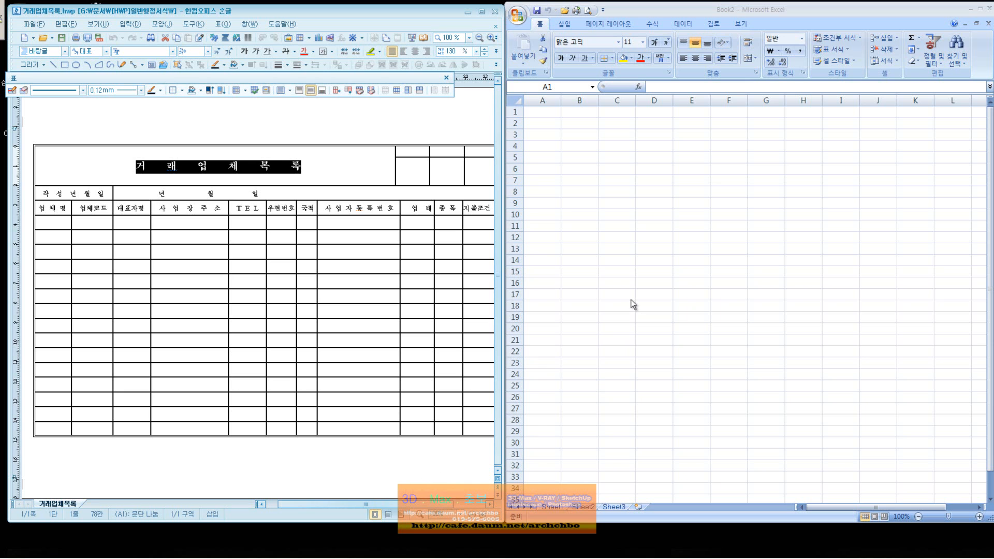
pyautogui.click(657, 294)
pyautogui.click(584, 124)
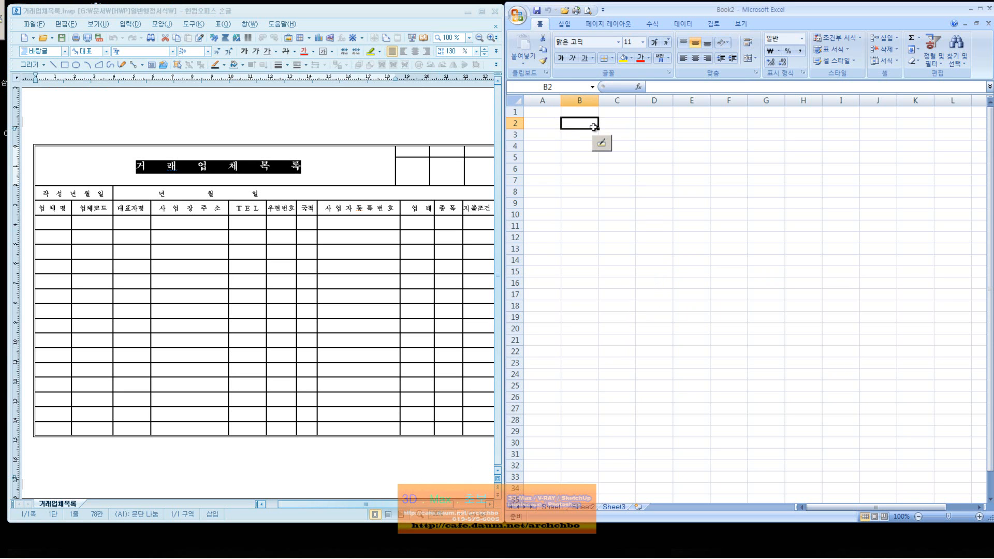
pyautogui.click(547, 100)
pyautogui.click(514, 112)
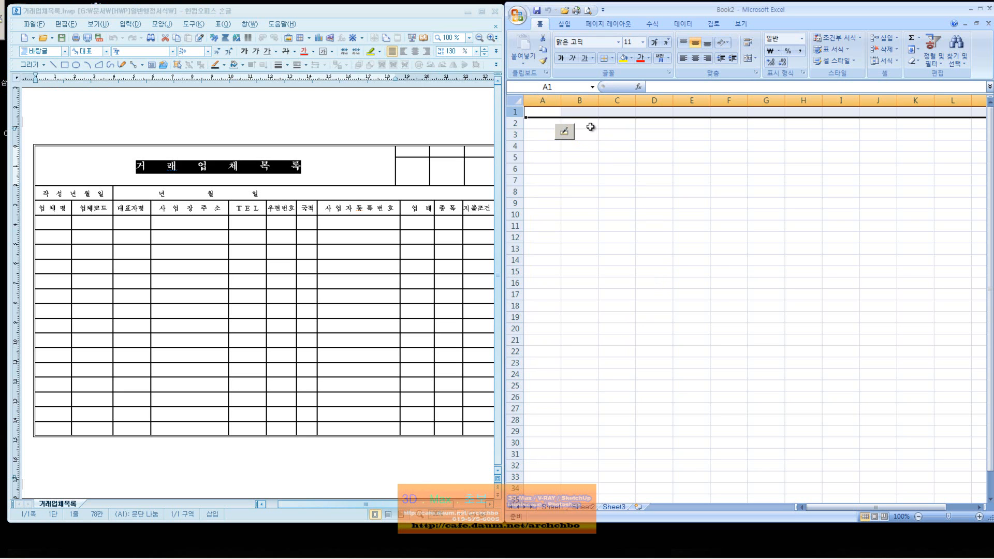
pyautogui.click(590, 126)
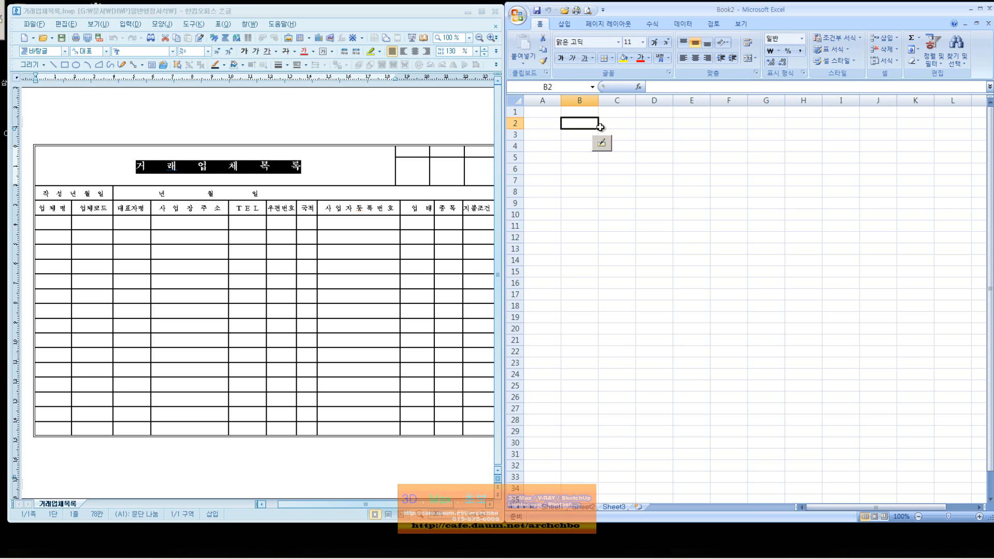
# Enter 거래업체목록 in B2, then select cell A3.
pyautogui.write('거레ㅐㅇ')
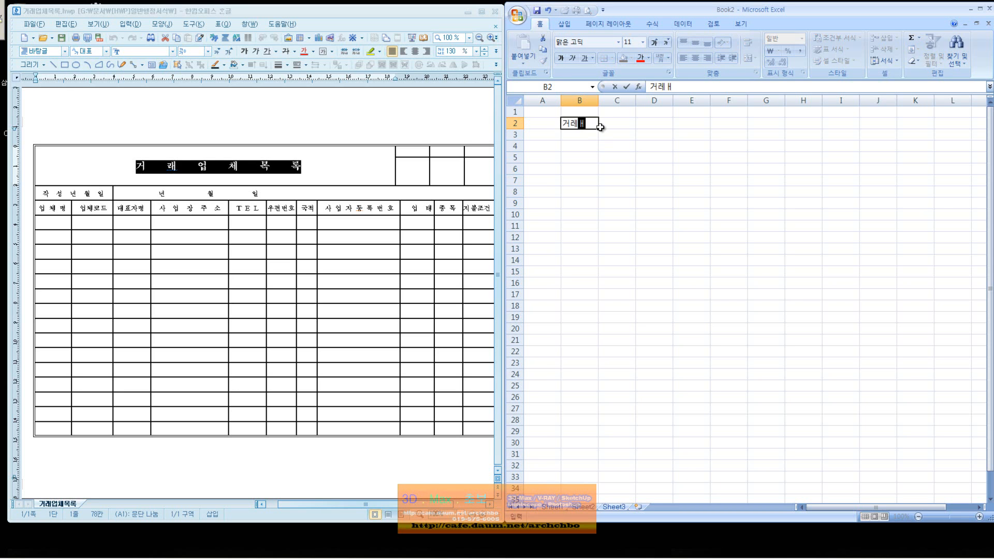
pyautogui.press('BackSpace')
pyautogui.press('BackSpace')
pyautogui.press('BackSpace')
pyautogui.write('ㄹㅐ업체목록')
pyautogui.press('Return')
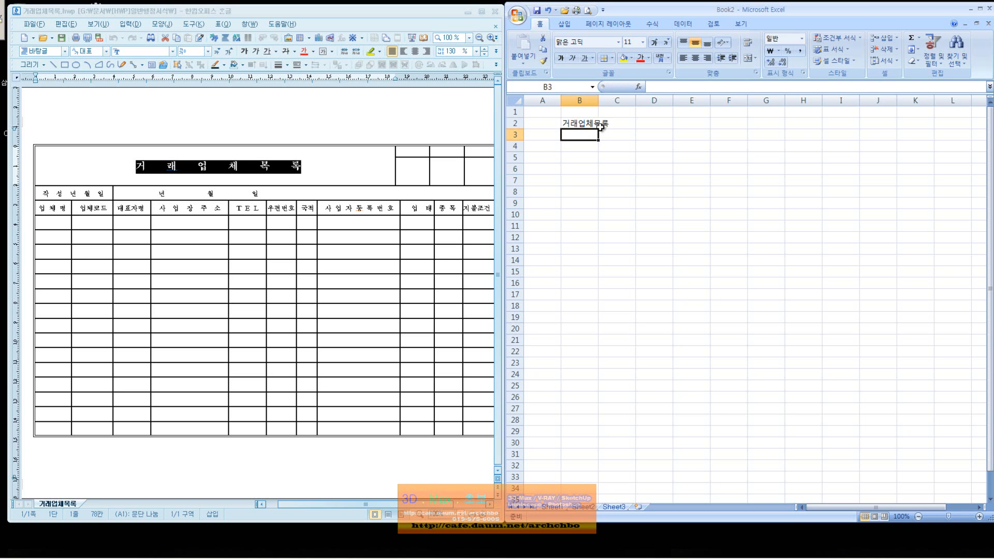
pyautogui.press('Return')
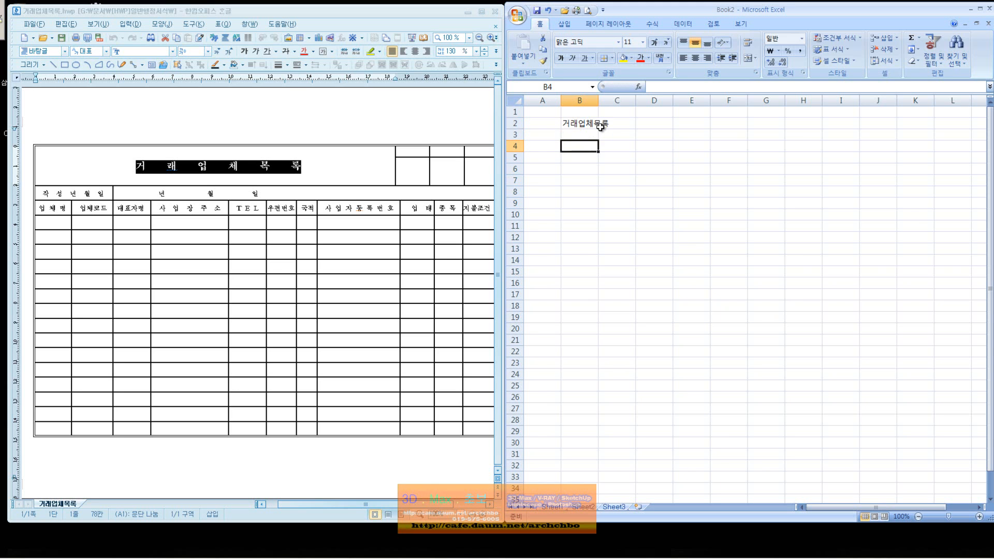
pyautogui.press('Up')
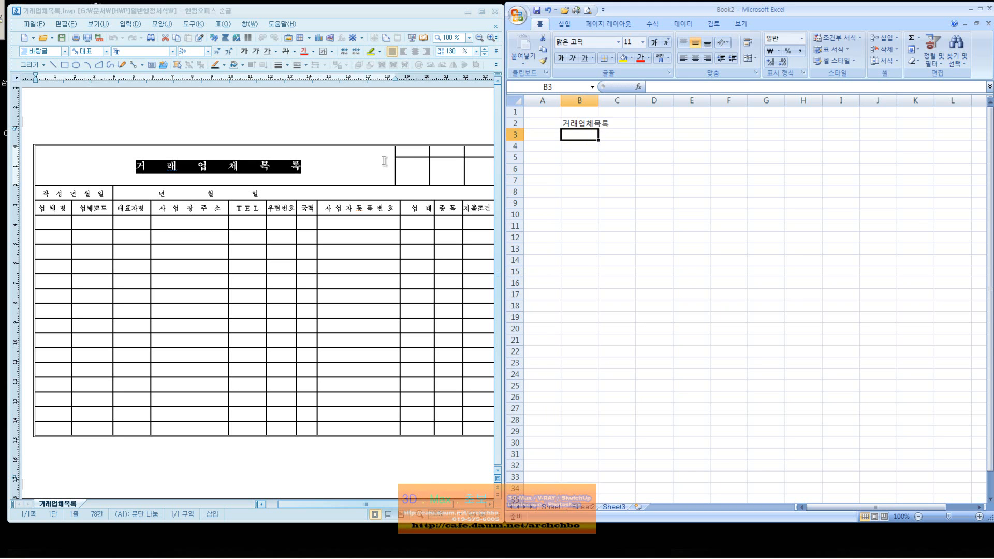
pyautogui.click(556, 137)
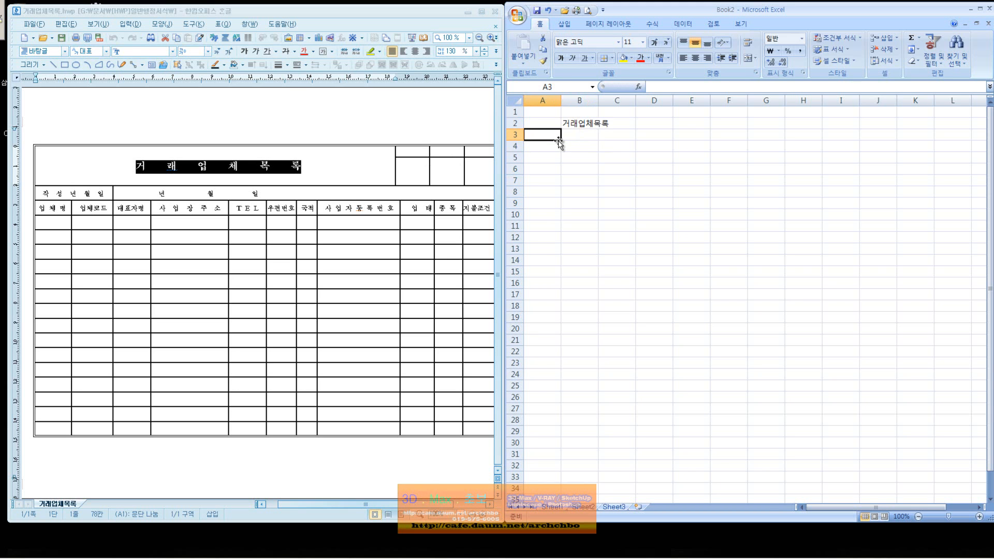
# Enter 작성년월일 in A3, then headings 업체명, 업체코드, 대표자명 in A4:C4.
pyautogui.write('ㅈ')
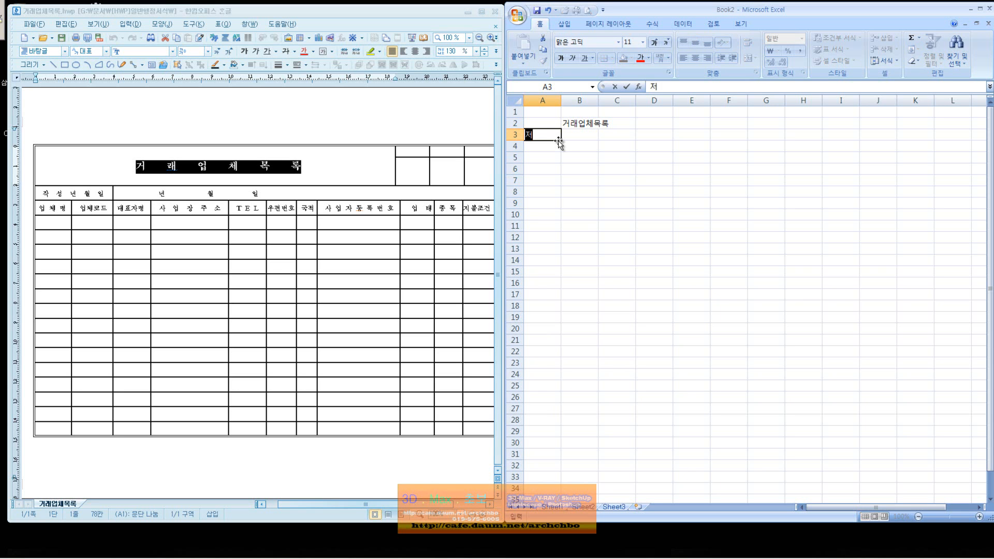
pyautogui.write('ㅏㄱㅅㅓㅇㄴㅕㄴㅇㅝㄹㅇㅣㄹ')
pyautogui.press('Return')
pyautogui.write('ㅇㅓㅂㅊㅔㅁㅕㅇ')
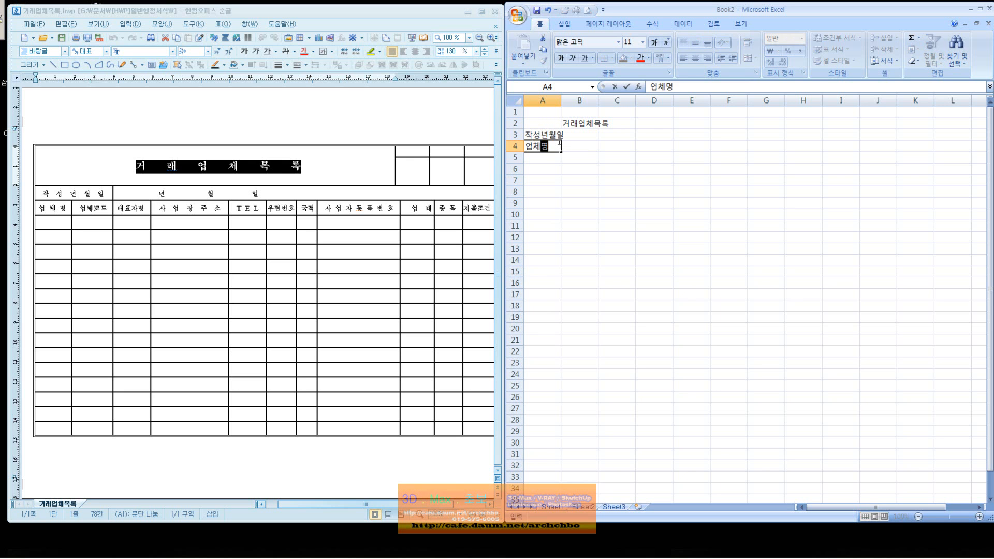
pyautogui.press('Tab')
pyautogui.write('ㅇㅓㅂㅊㅔㅋㅗㄷㅡ')
pyautogui.press('Tab')
pyautogui.write('ㄷㅔ')
pyautogui.press('BackSpace')
pyautogui.write('ㅐㅍㅕㅈㅏㅁㅕ')
pyautogui.press('BackSpace')
pyautogui.press('BackSpace')
pyautogui.press('BackSpace')
pyautogui.press('BackSpace')
pyautogui.write('ㅍㅛㅈㅏㅁㅕㅇ')
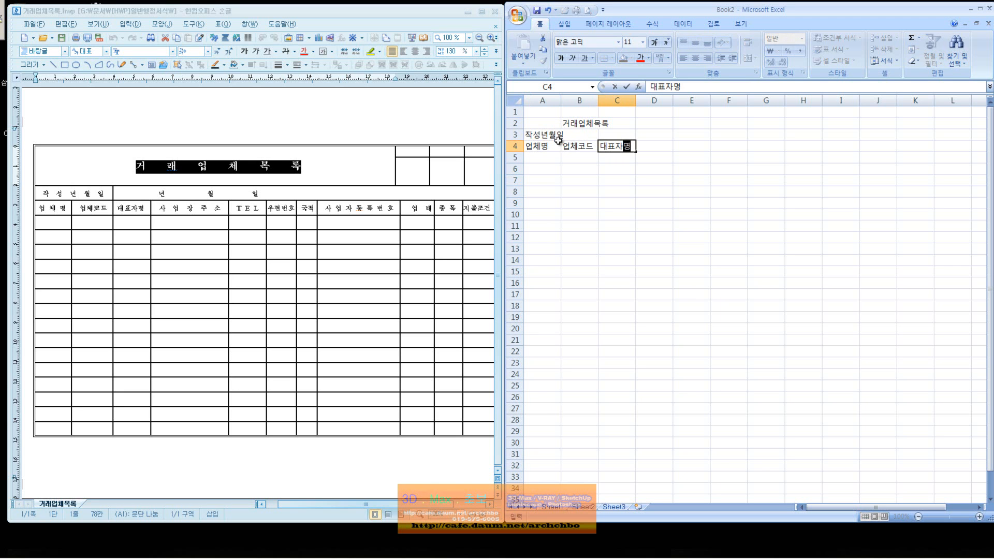
pyautogui.press('Tab')
# Add headings 사업장주소, TEL, 우편번호, 국적, 사업자등록번호 in D4:H4.
pyautogui.write('ㅅㅏㅇㅂ')
pyautogui.press('BackSpace')
pyautogui.press('BackSpace')
pyautogui.write('ㅅㅏㅇㅓㅂㅈㅏㅇㅈㅜㅅㅗ')
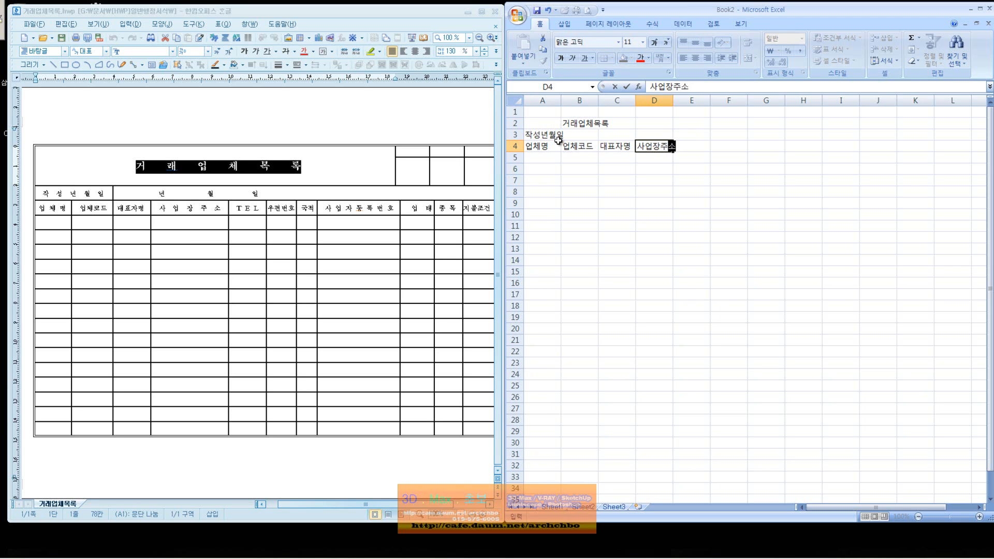
pyautogui.press('Return')
pyautogui.press('Right')
pyautogui.press('Up')
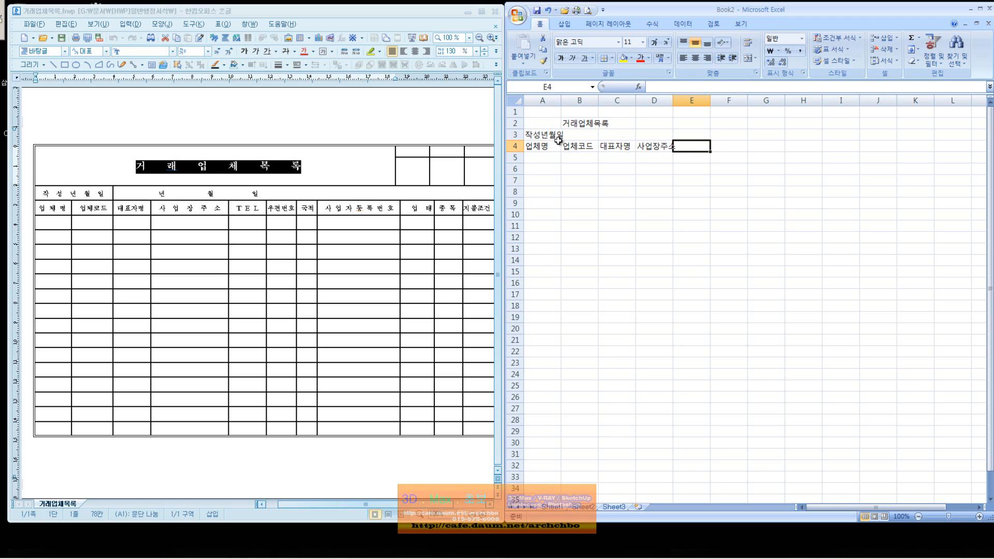
pyautogui.write('TEL')
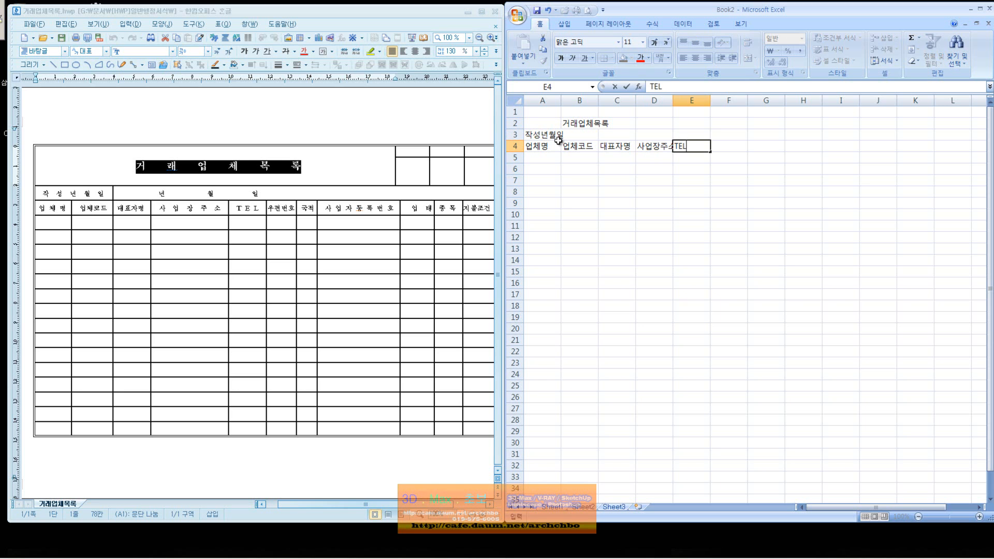
pyautogui.press('Tab')
pyautogui.write('ㅇ우편번호')
pyautogui.press('Tab')
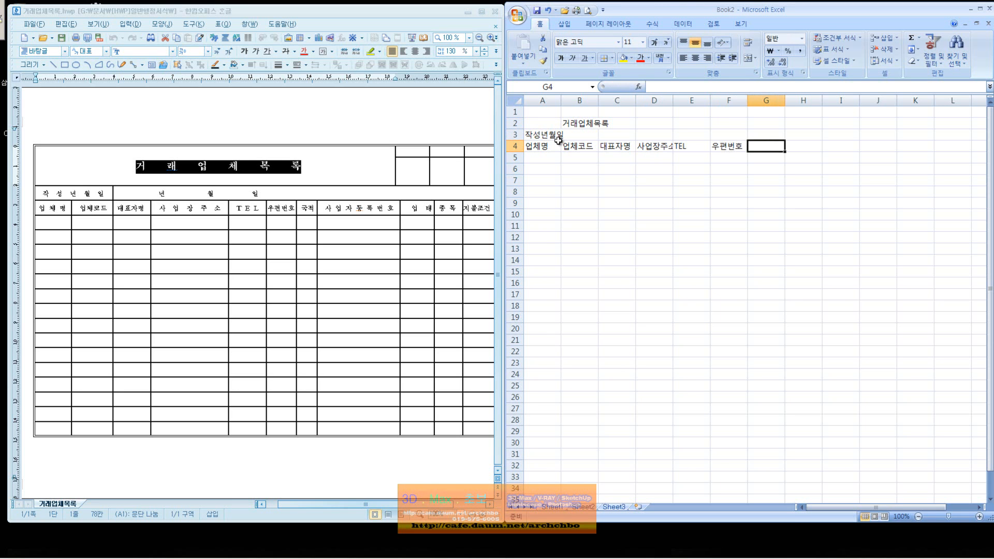
pyautogui.write('국적')
pyautogui.press('Tab')
pyautogui.write('상업자등록번호')
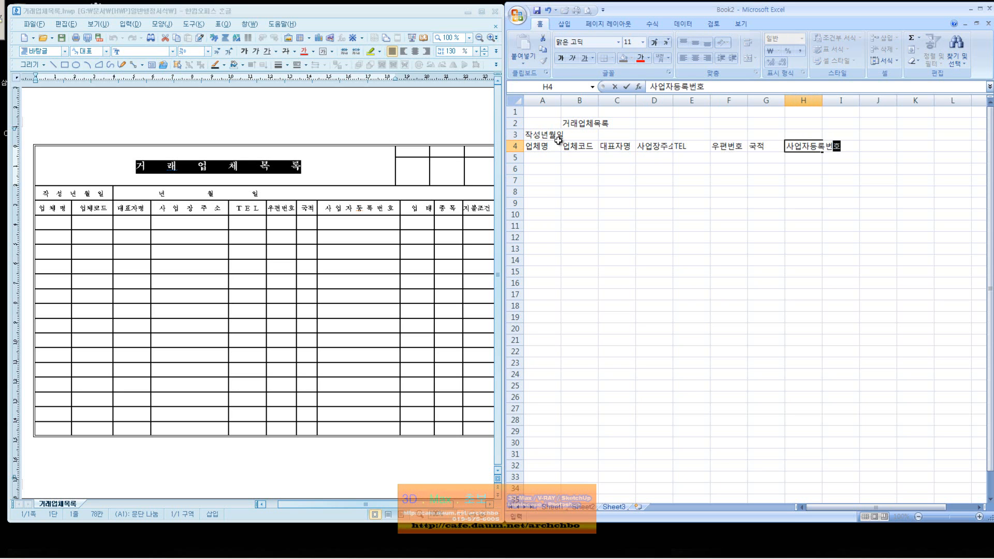
pyautogui.press('Return')
# Add the final headings 업태, 종목, 지불조건 and 담당자 in I4:L4.
pyautogui.press('Right')
pyautogui.press('Up')
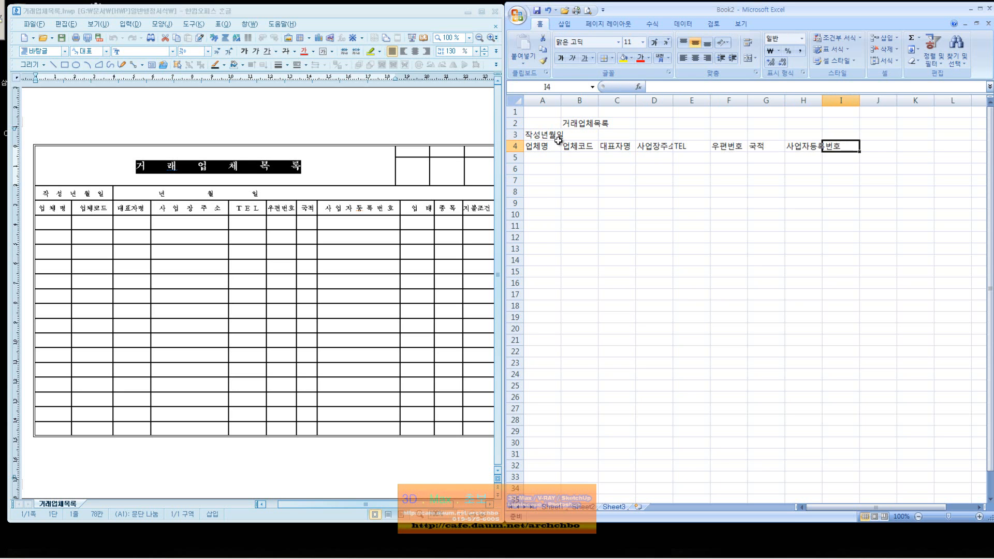
pyautogui.write('업ㅌㅐ')
pyautogui.press('Tab')
pyautogui.write('종ㅁㅗㄱ')
pyautogui.press('Tab')
pyautogui.write('지불조건')
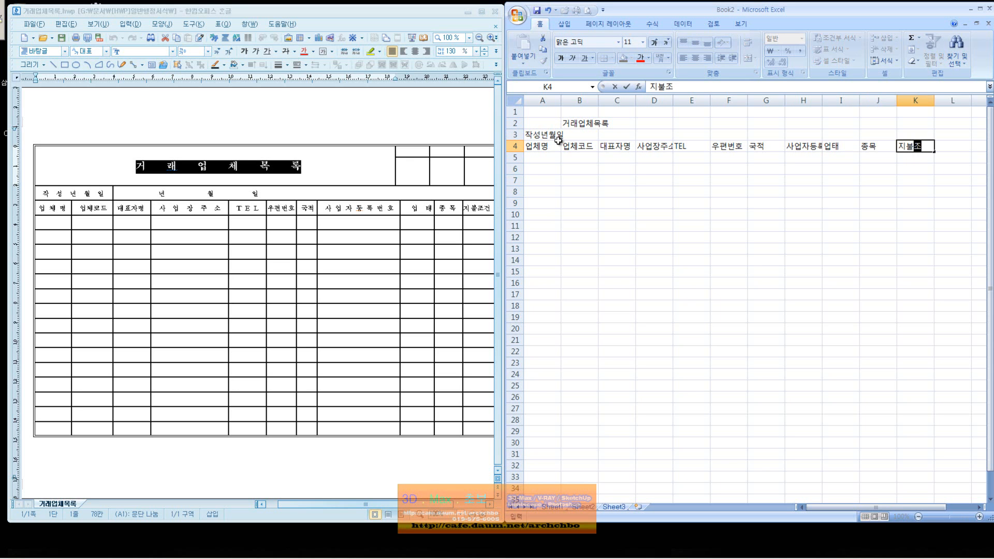
pyautogui.press('Up')
pyautogui.moveTo(410, 504); pyautogui.dragTo(436, 502)
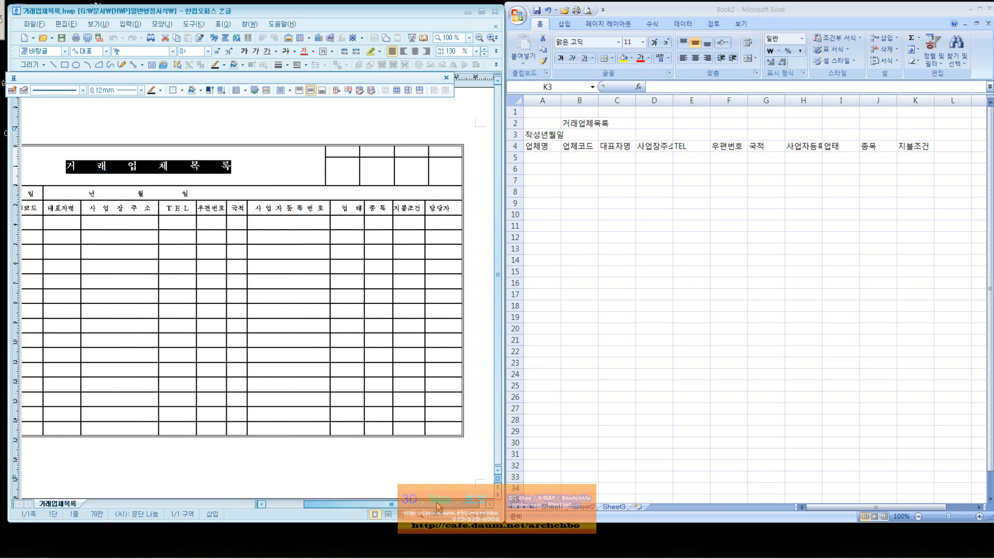
pyautogui.click(970, 146)
pyautogui.click(945, 145)
pyautogui.write('담다ㅇ자')
pyautogui.press('Return')
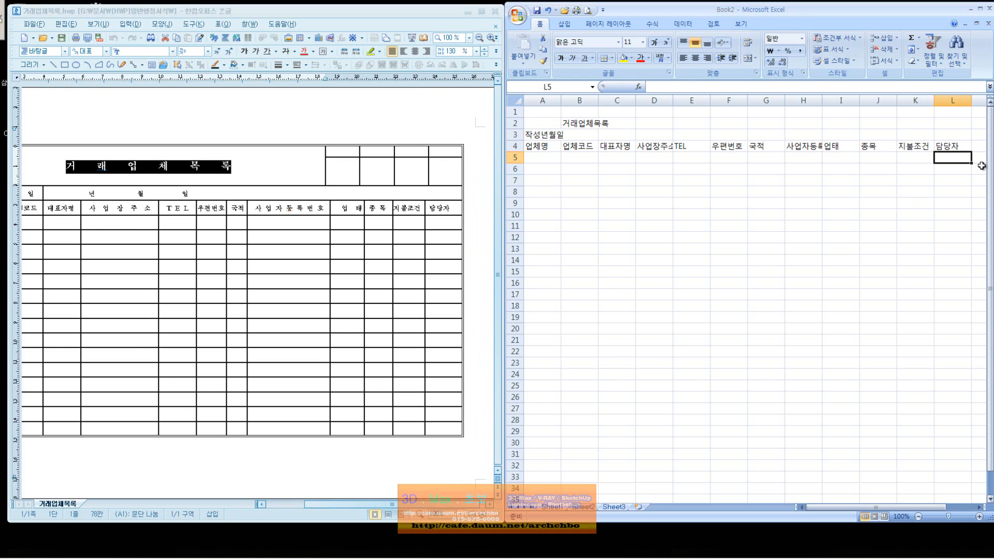
pyautogui.click(404, 506)
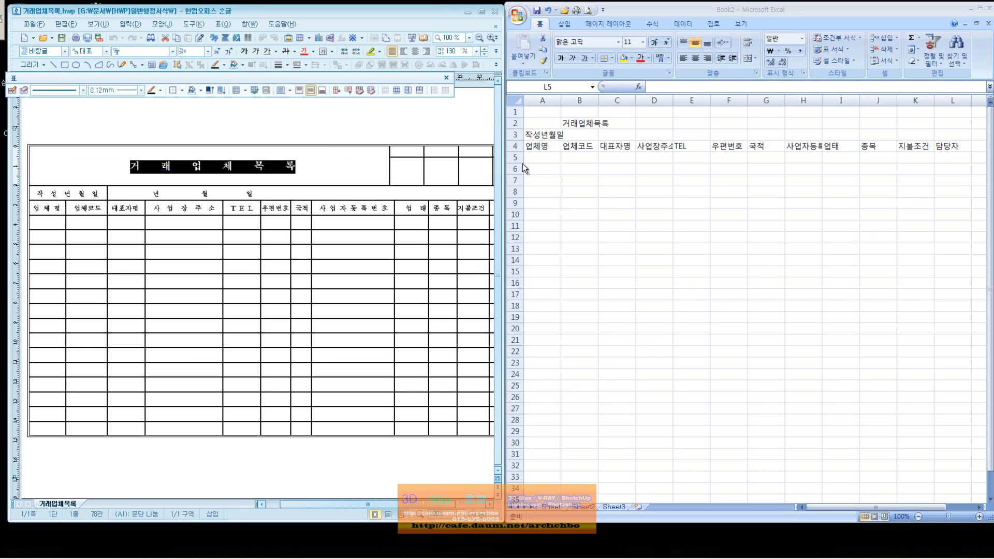
# Merge cells A3 and B3 for the 작성년월일 label.
pyautogui.click(555, 147)
pyautogui.moveTo(542, 137); pyautogui.dragTo(570, 136)
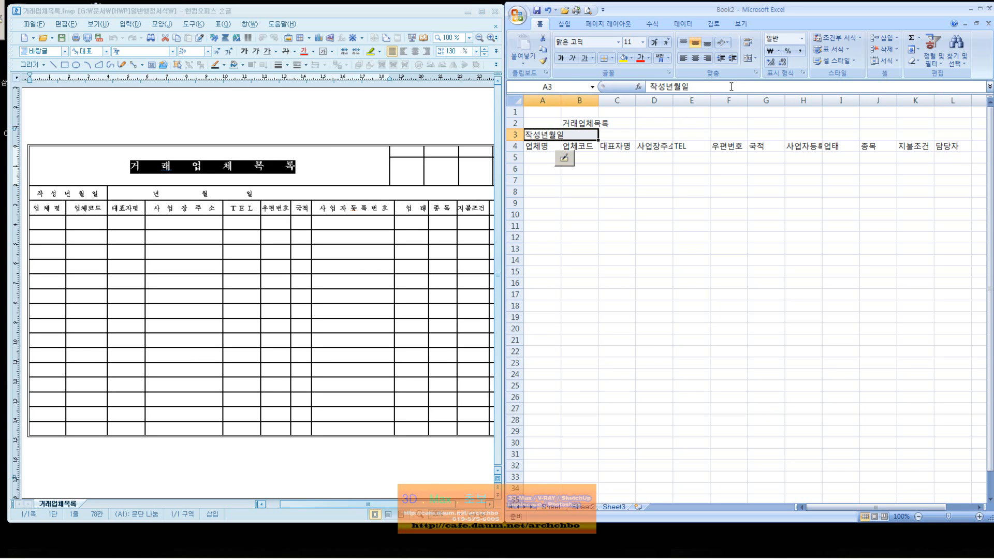
pyautogui.click(759, 73)
pyautogui.moveTo(808, 133); pyautogui.dragTo(746, 216)
pyautogui.click(688, 330)
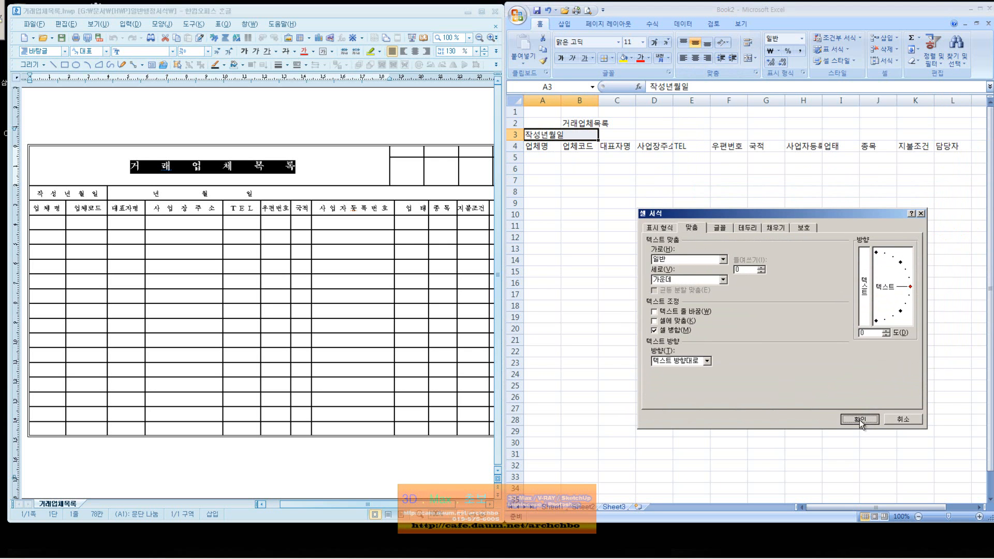
pyautogui.click(859, 420)
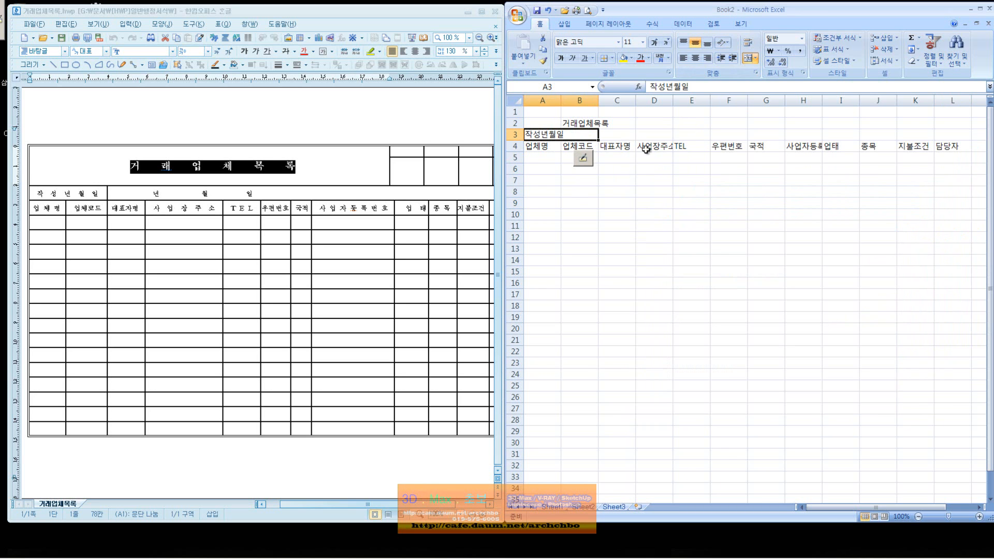
# Merge C3 through L3 and enter 년 월 일 in the merged cell.
pyautogui.moveTo(822, 508)
pyautogui.mouseDown()
pyautogui.moveTo(849, 507)
pyautogui.moveTo(825, 506)
pyautogui.mouseUp()
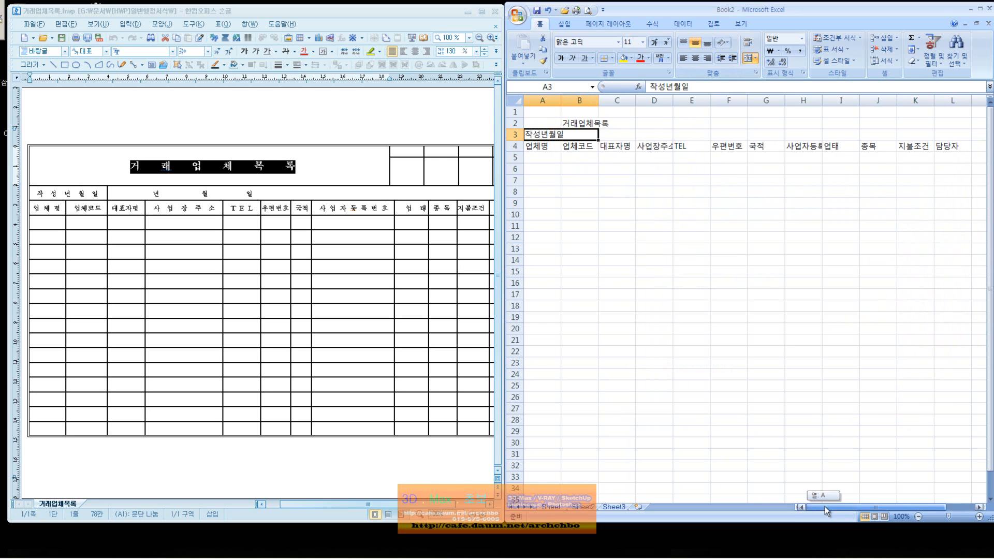
pyautogui.moveTo(628, 137); pyautogui.dragTo(880, 136)
pyautogui.click(755, 73)
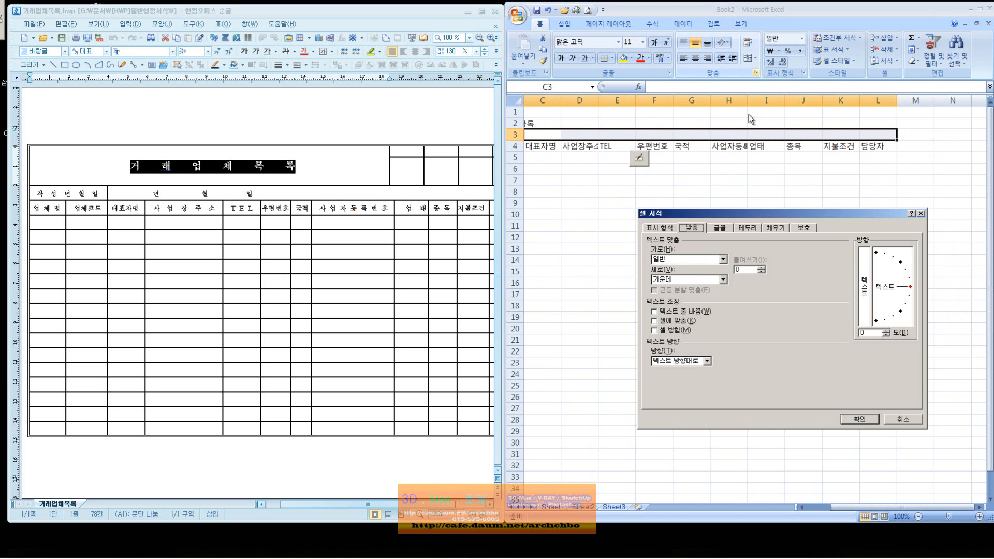
pyautogui.click(679, 332)
pyautogui.click(858, 419)
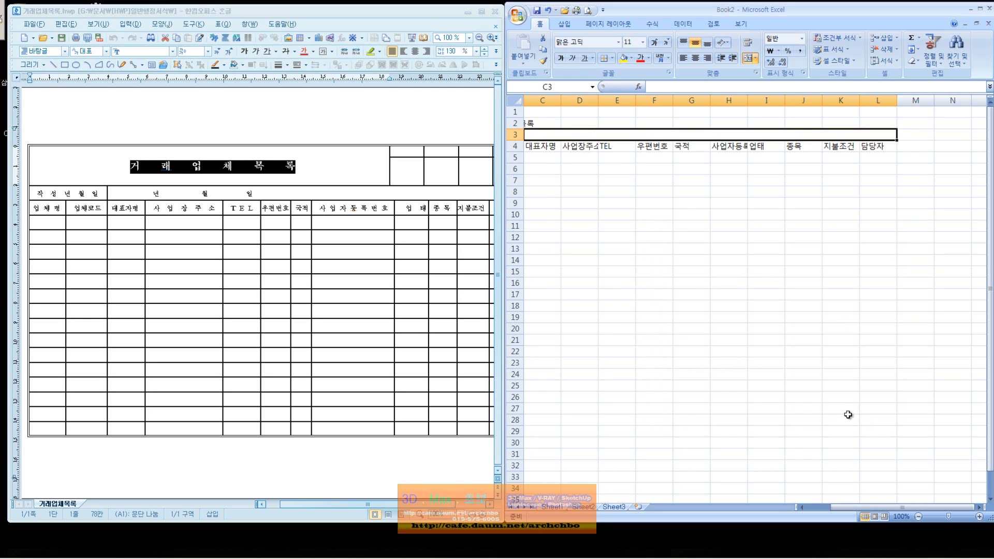
pyautogui.click(821, 508)
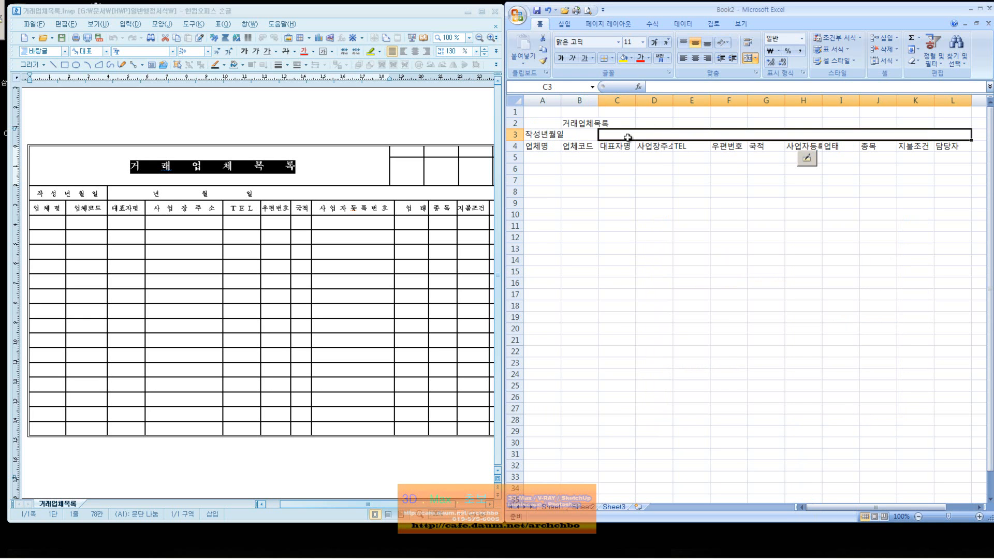
pyautogui.write('년 월 일')
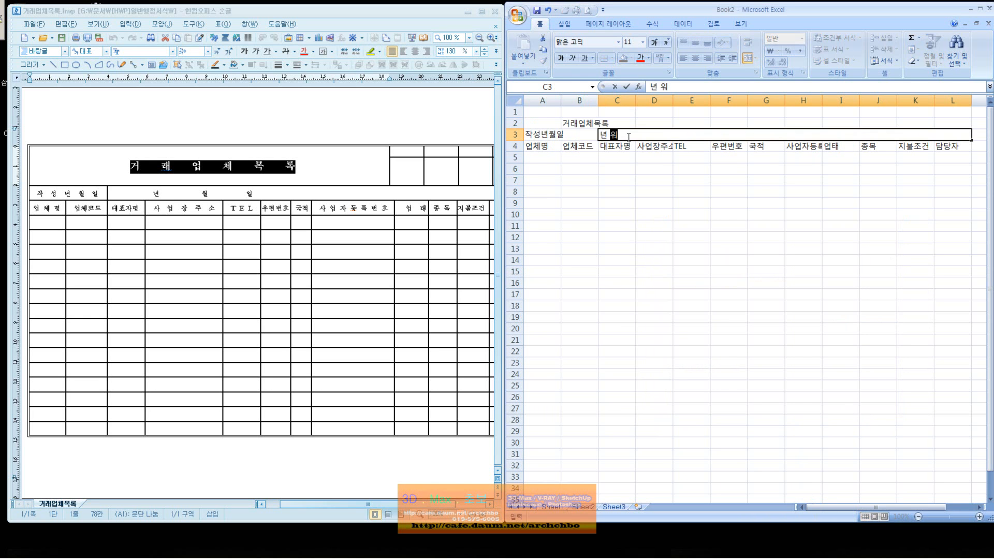
pyautogui.press('Return')
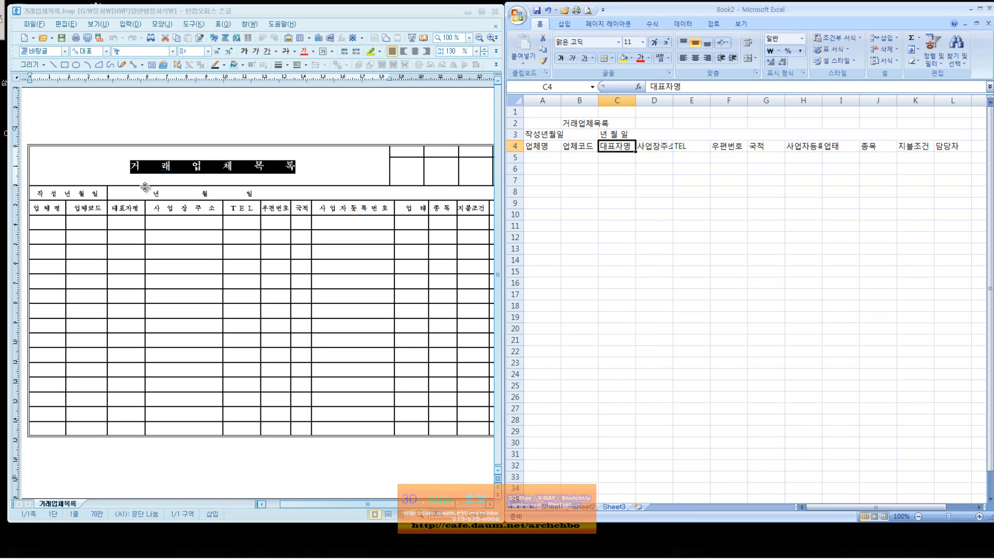
pyautogui.click(520, 137)
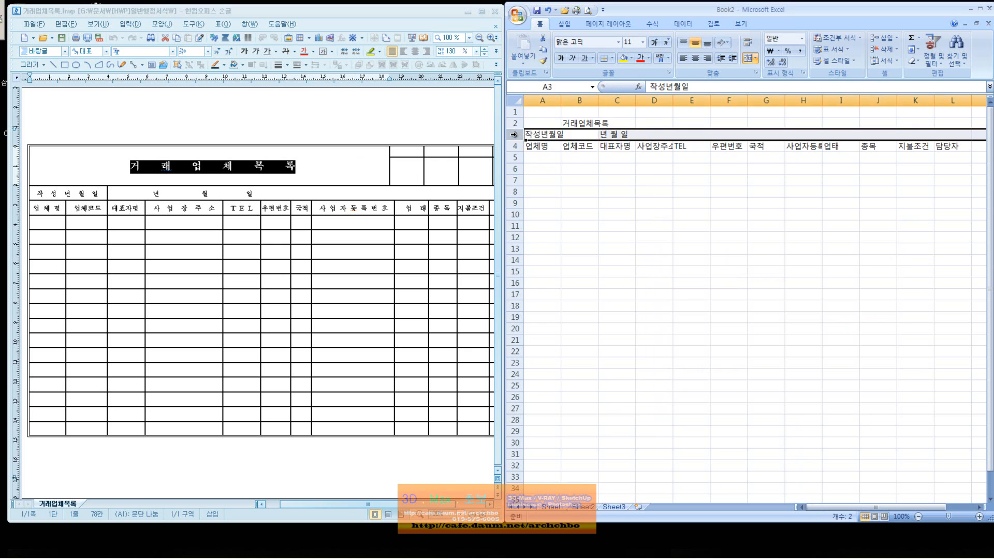
# Insert a blank row 3 above 작성년월일 and compare the layout against the Hangul form.
pyautogui.rightClick(520, 137)
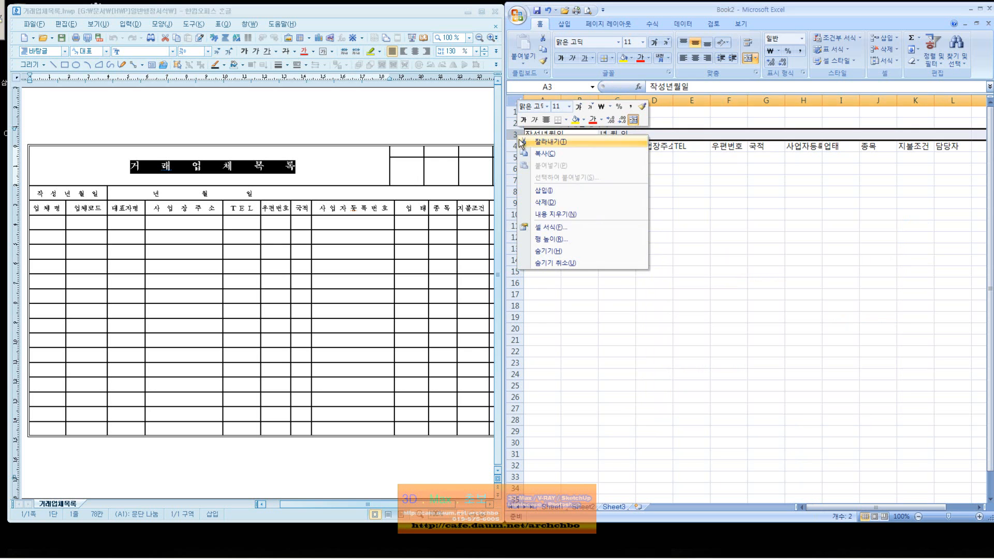
pyautogui.click(554, 190)
pyautogui.click(683, 183)
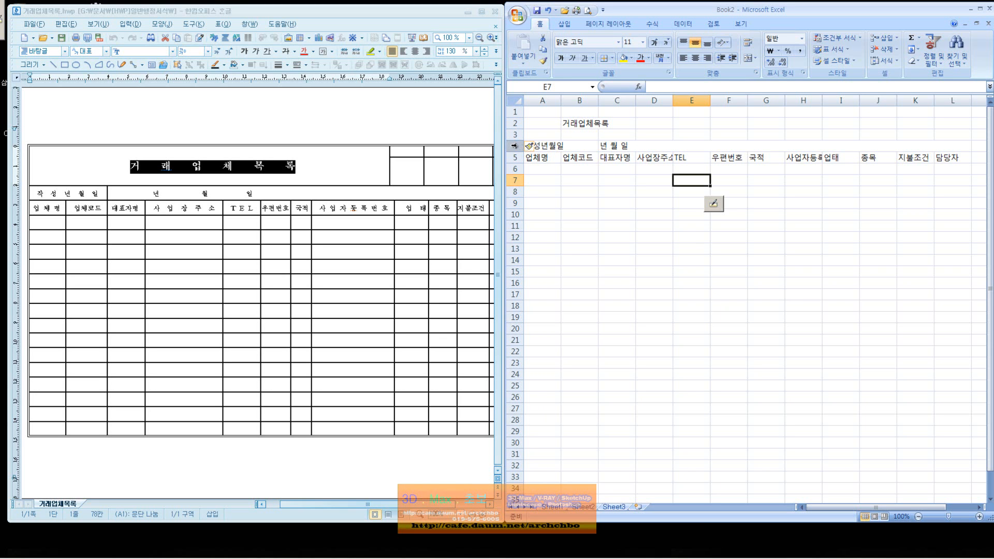
pyautogui.click(547, 136)
pyautogui.moveTo(547, 136); pyautogui.dragTo(794, 134)
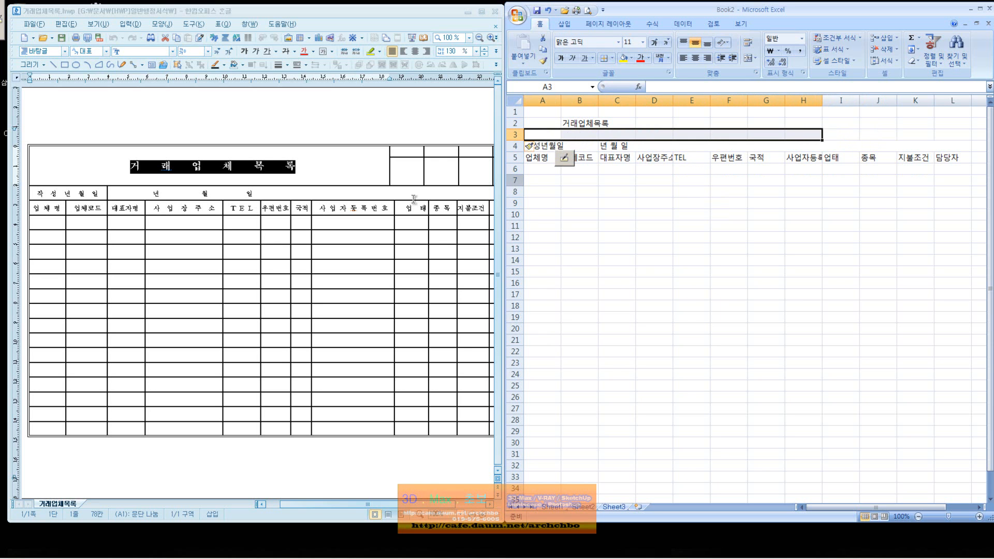
pyautogui.click(470, 503)
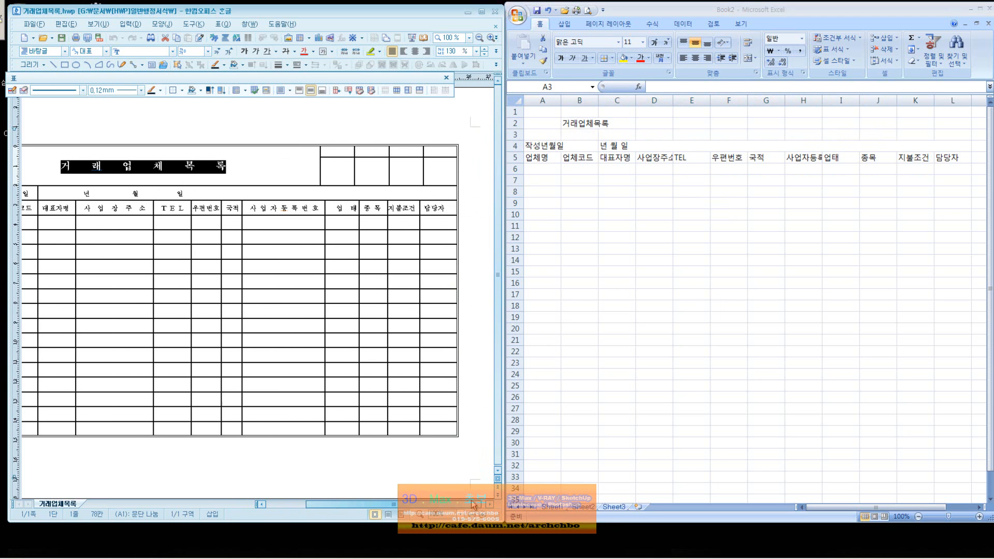
pyautogui.click(899, 510)
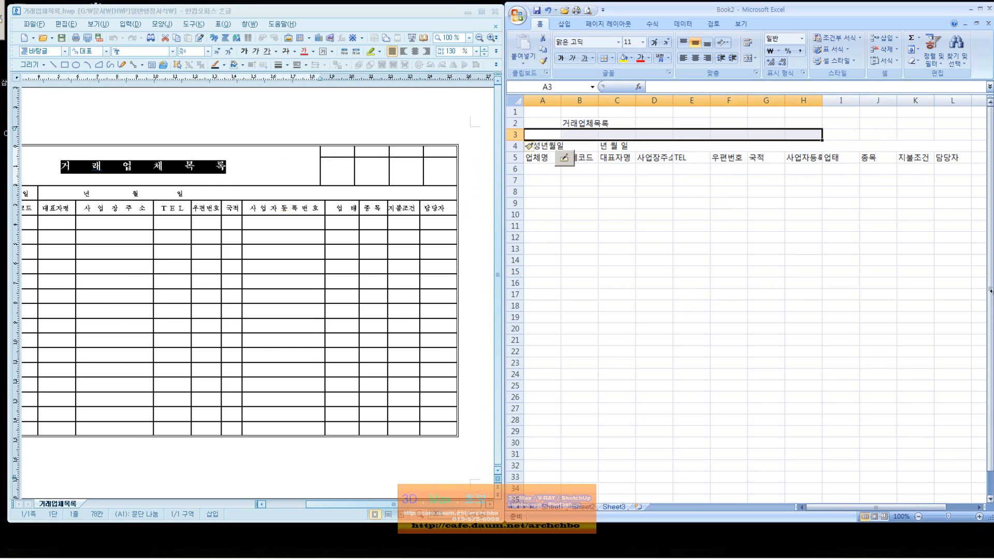
pyautogui.click(959, 135)
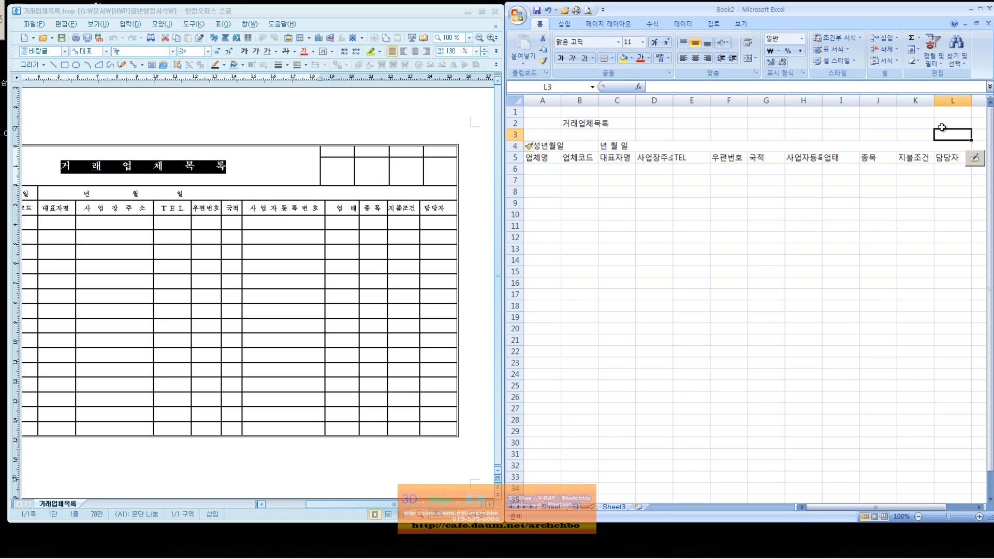
pyautogui.moveTo(947, 120)
pyautogui.mouseDown()
pyautogui.moveTo(903, 121)
pyautogui.moveTo(955, 123)
pyautogui.mouseUp()
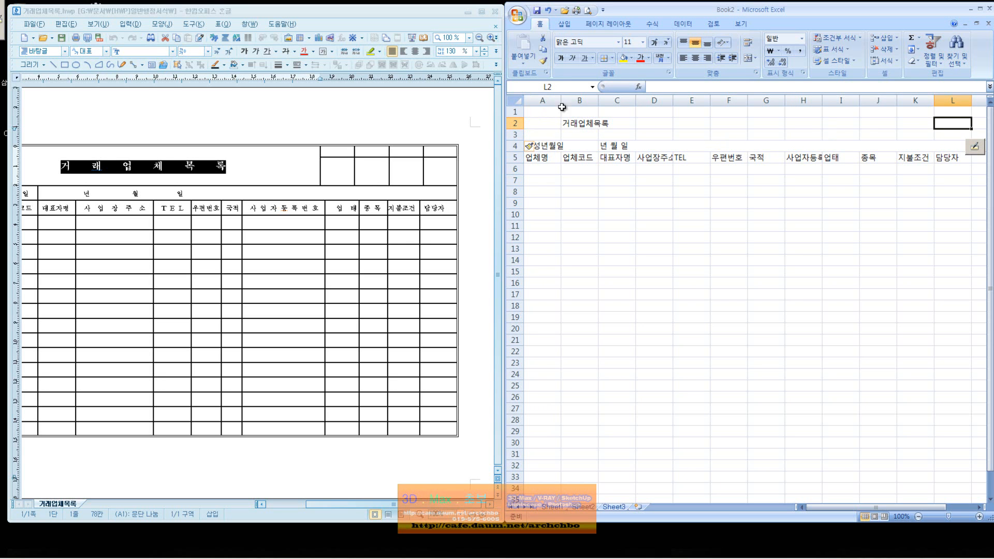
pyautogui.click(541, 171)
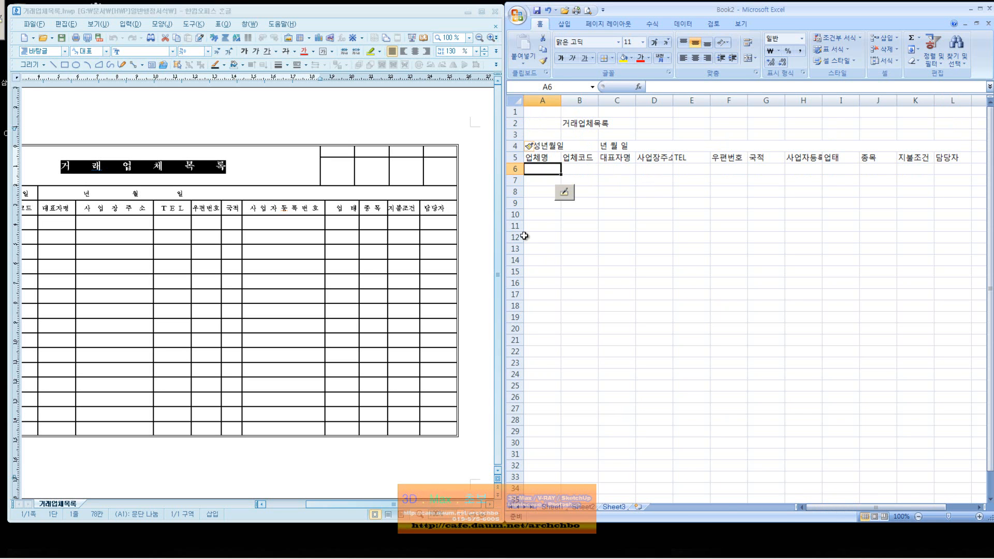
pyautogui.click(285, 505)
# Insert a new column A and narrow it.
pyautogui.click(544, 100)
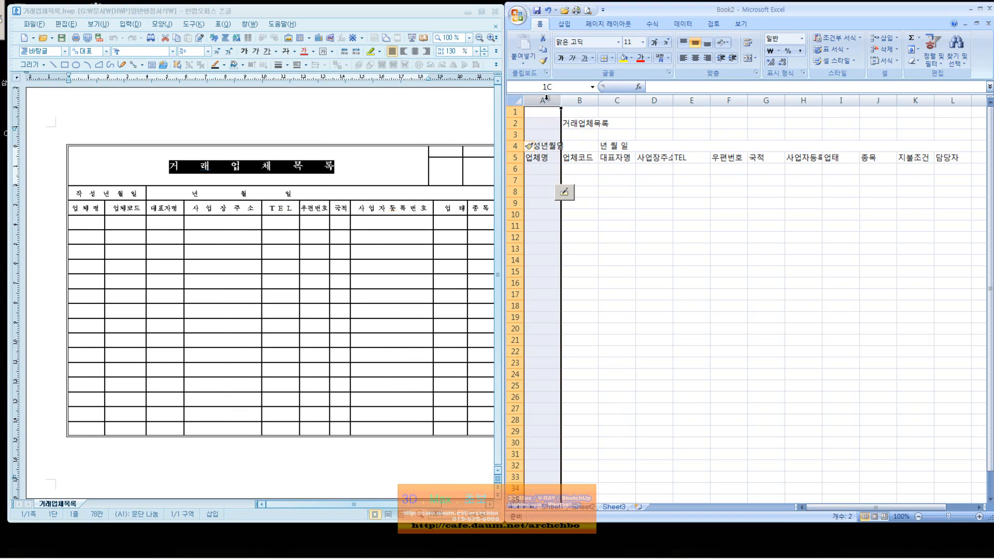
pyautogui.rightClick(547, 102)
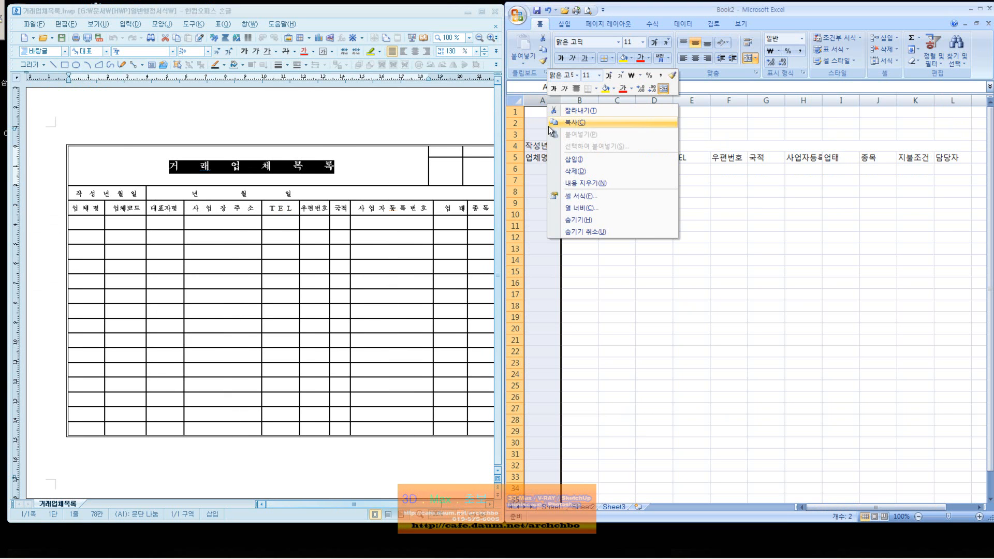
pyautogui.click(636, 159)
pyautogui.click(603, 192)
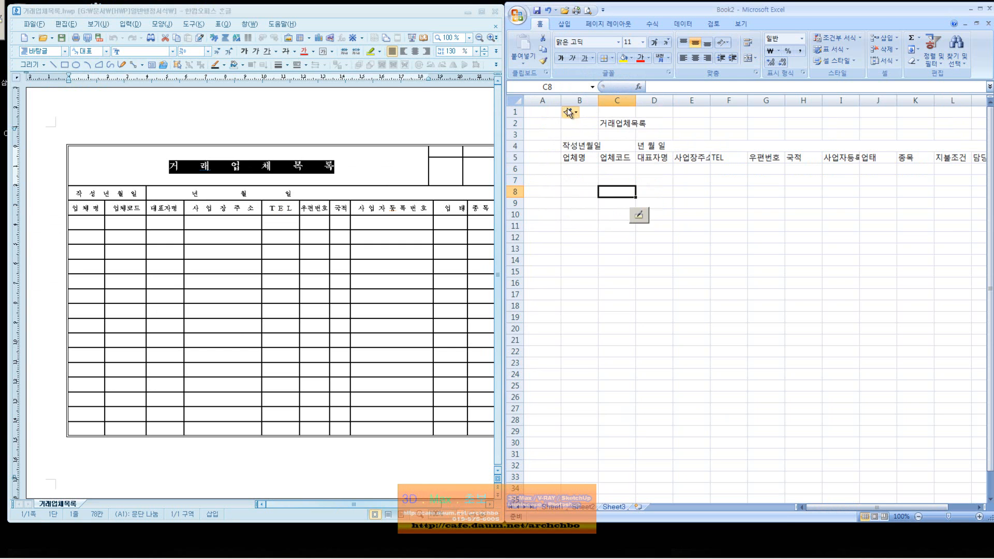
pyautogui.moveTo(561, 100); pyautogui.dragTo(544, 100)
# Insert a blank top row, then select the title row B3:G3.
pyautogui.rightClick(515, 112)
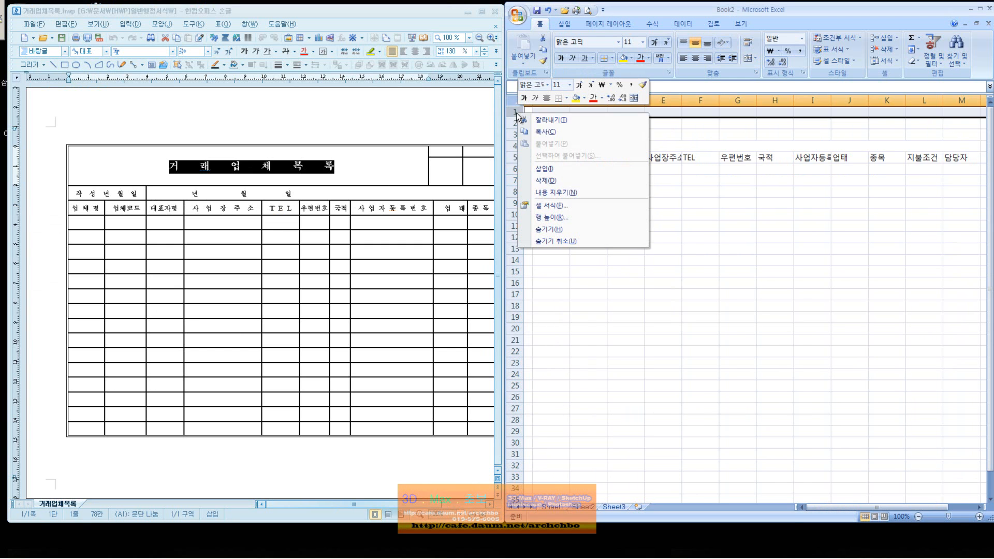
pyautogui.click(558, 169)
pyautogui.click(632, 202)
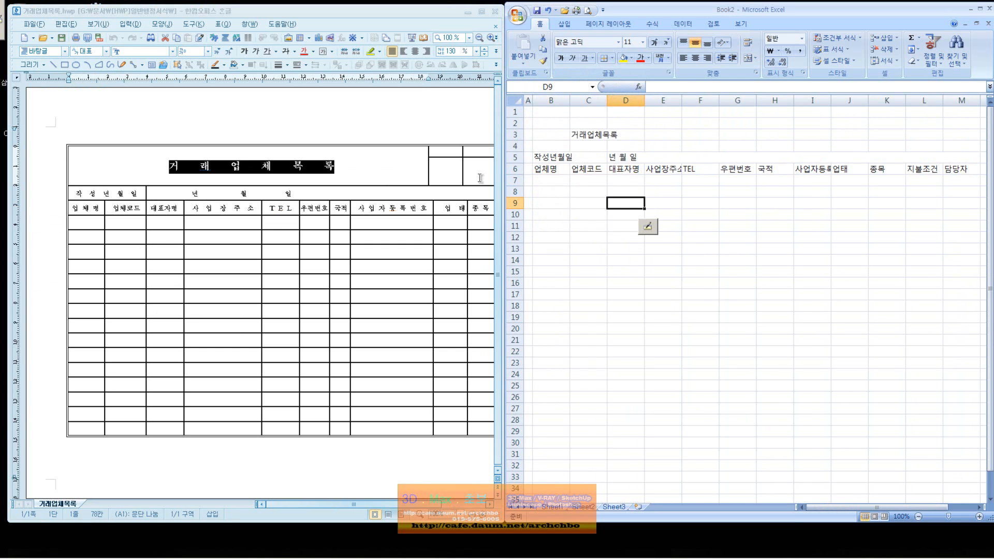
pyautogui.click(581, 137)
pyautogui.moveTo(561, 137); pyautogui.dragTo(751, 136)
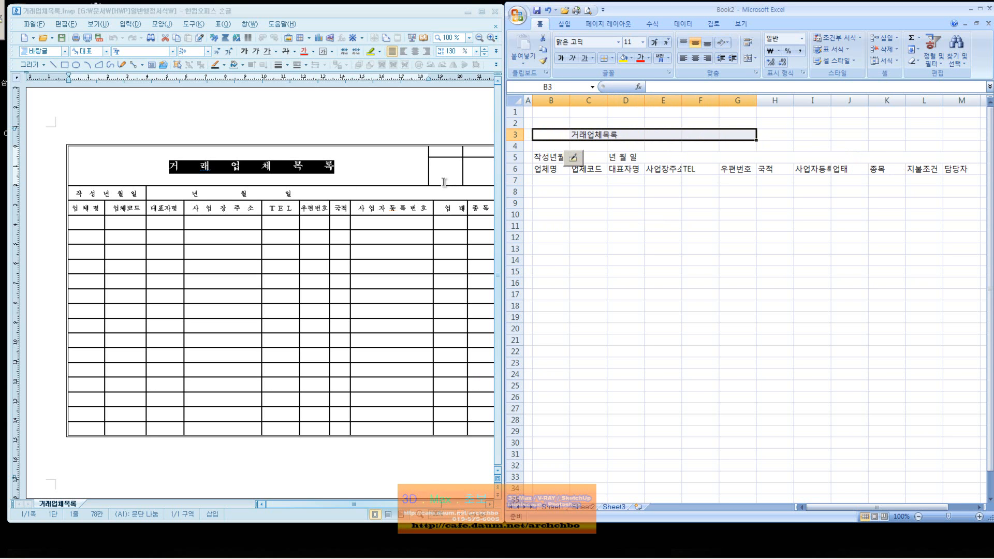
pyautogui.tripleClick(417, 172)
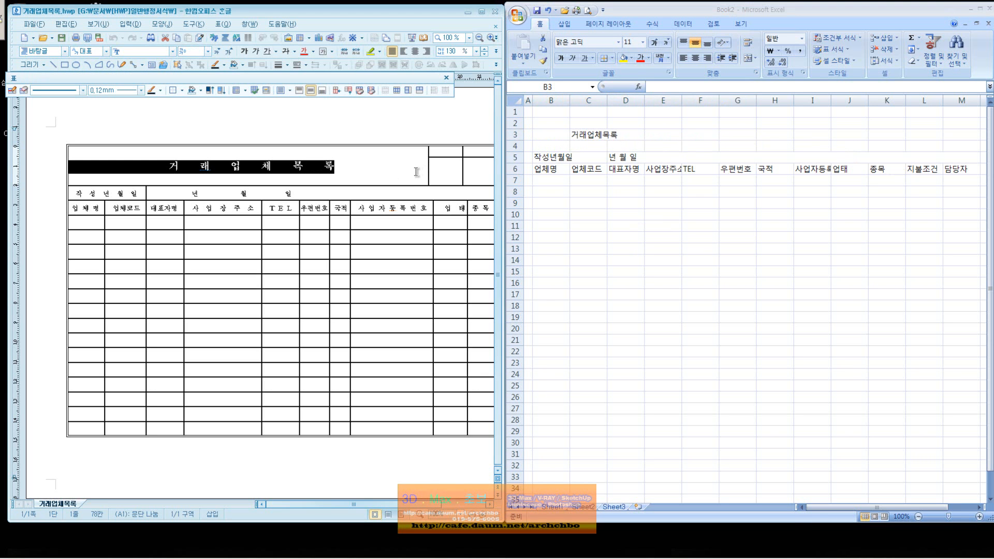
pyautogui.press('F5')
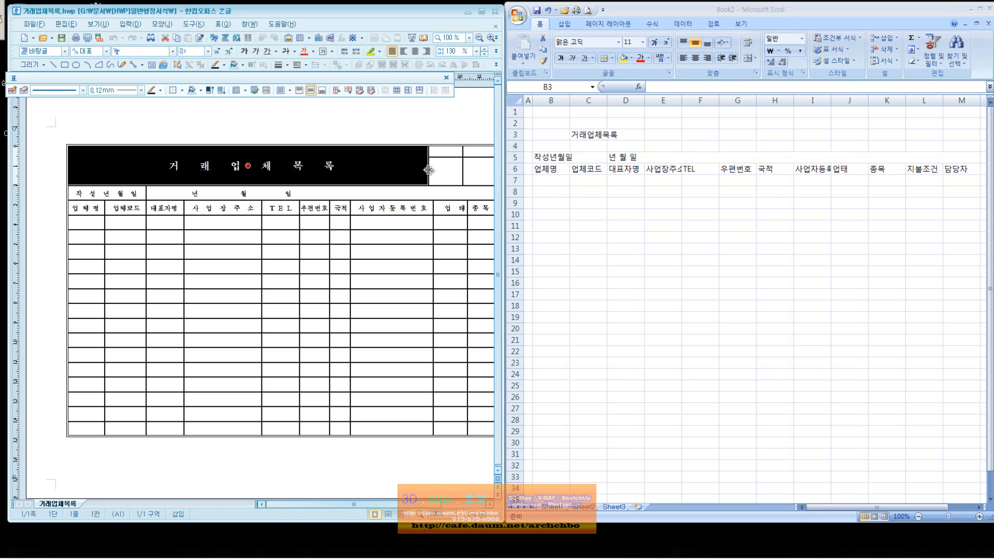
pyautogui.click(664, 177)
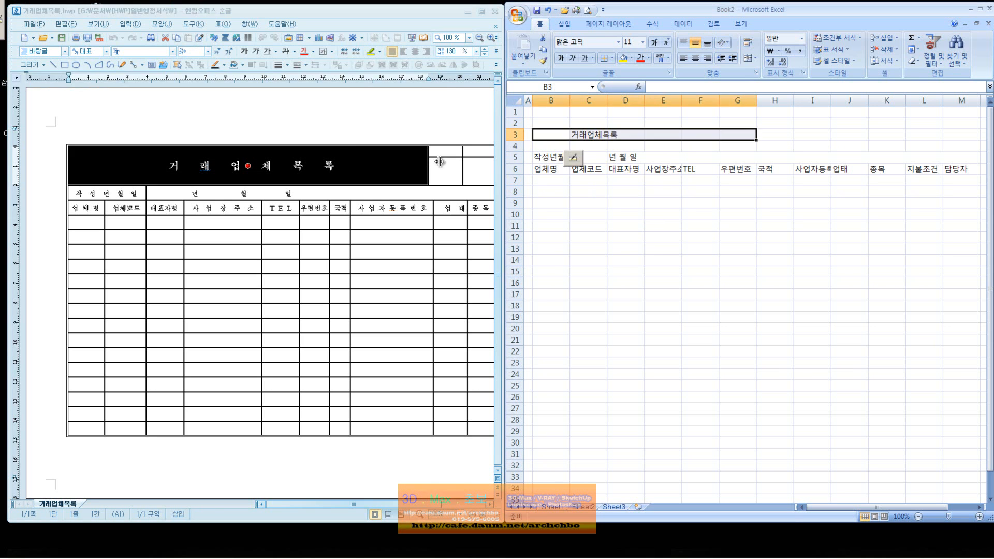
pyautogui.click(745, 146)
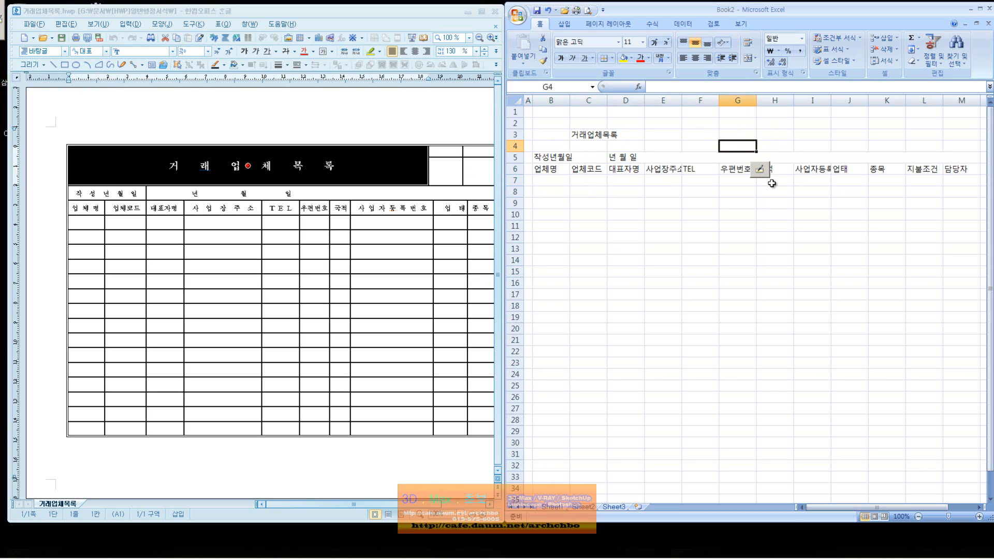
pyautogui.click(753, 113)
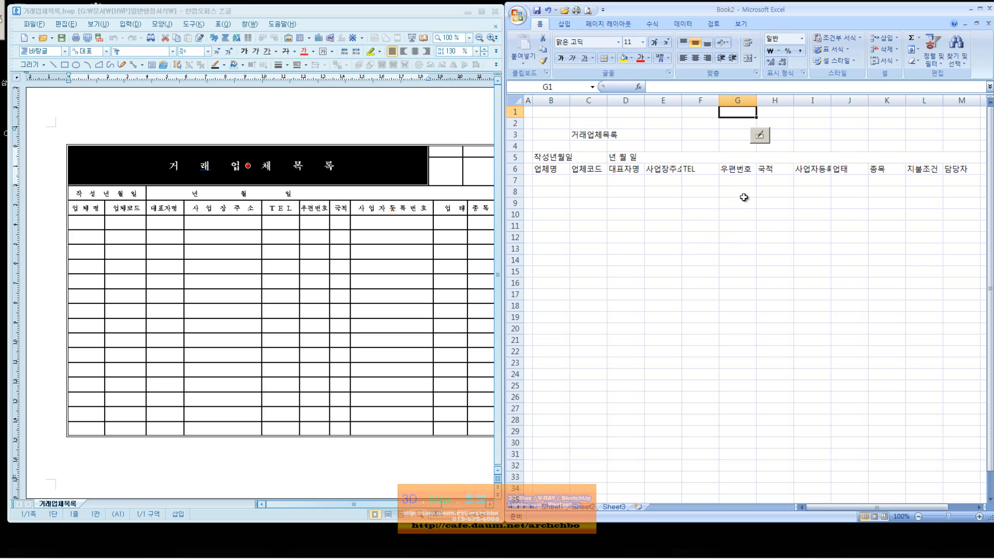
# Widen columns C and E, narrow column H, and autofit column I to 사업자등록번호.
pyautogui.click(589, 169)
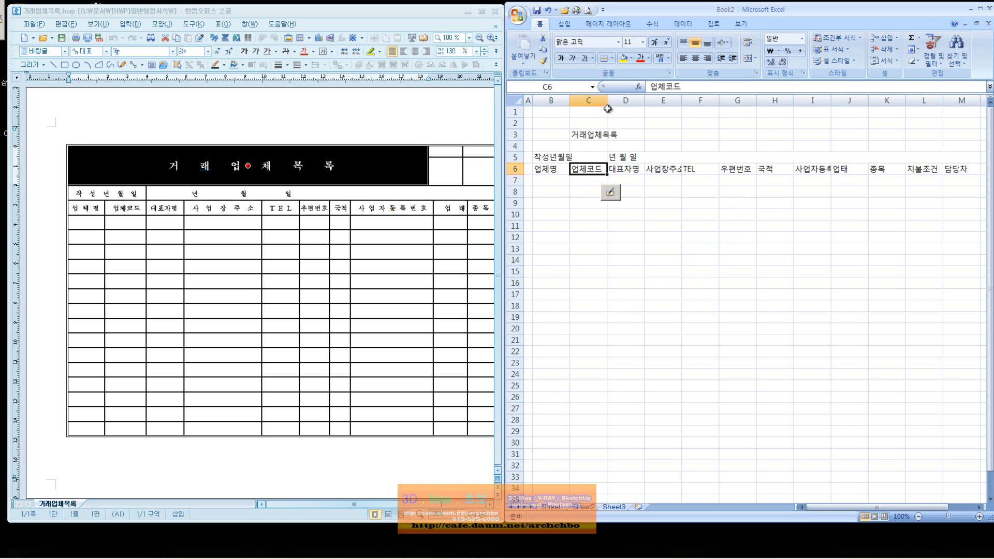
pyautogui.moveTo(607, 100); pyautogui.dragTo(622, 100)
pyautogui.moveTo(699, 105); pyautogui.dragTo(727, 102)
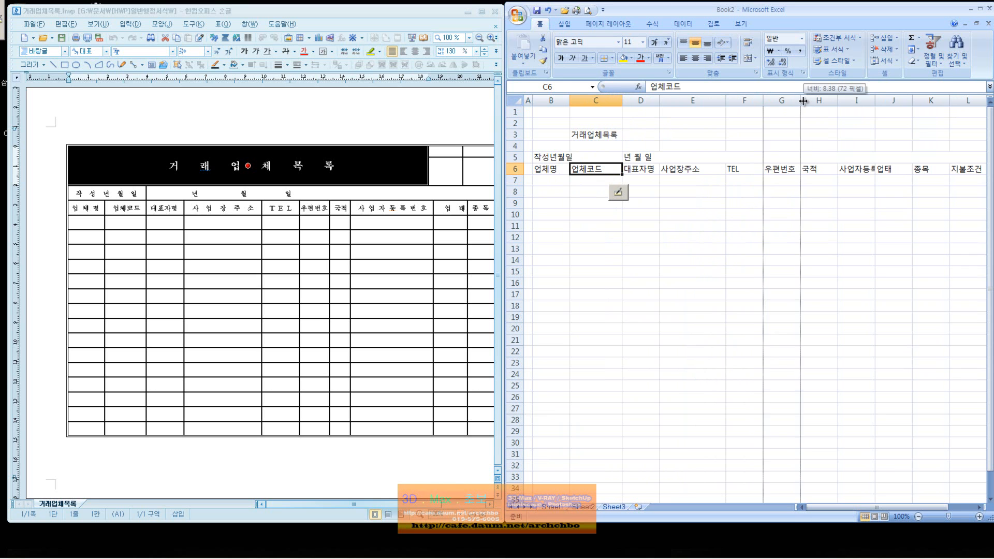
pyautogui.moveTo(836, 101); pyautogui.dragTo(827, 100)
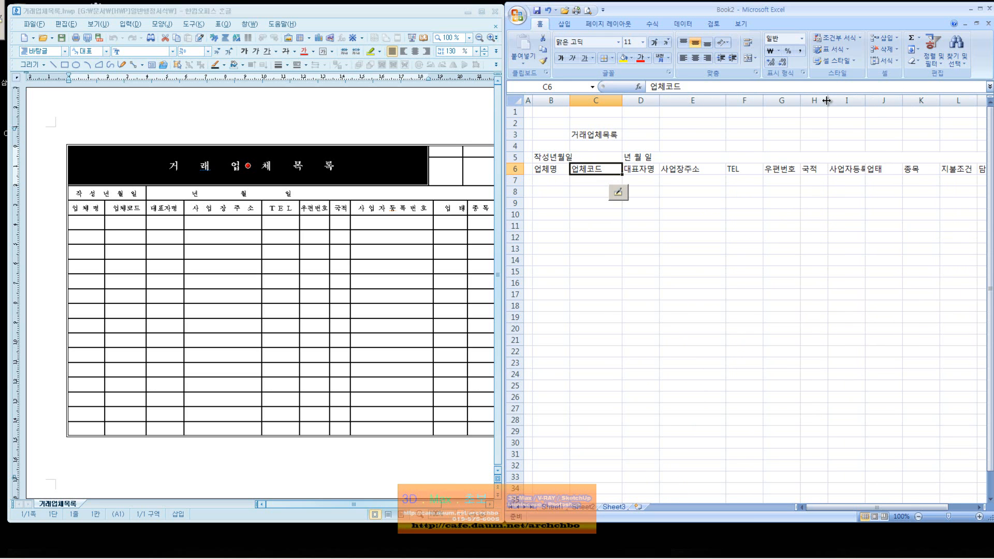
pyautogui.doubleClick(865, 101)
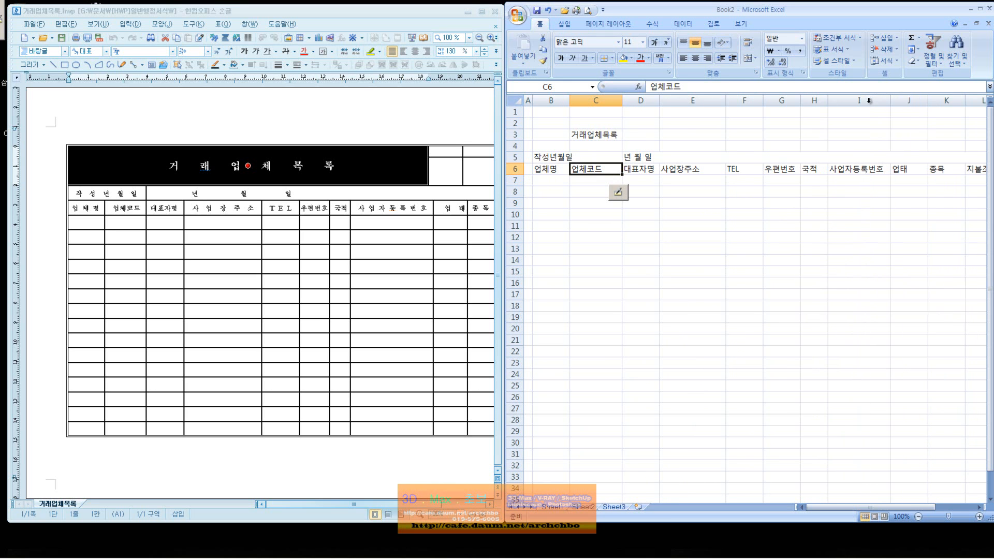
# Scroll back to column A, clear the selection on empty cell D13, and show Page Layout.
pyautogui.moveTo(930, 507); pyautogui.dragTo(974, 506)
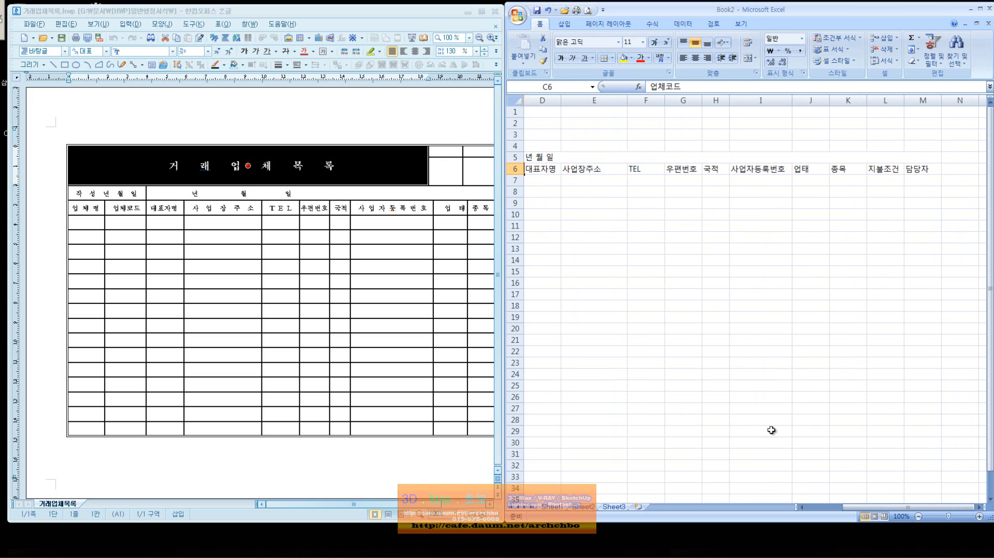
pyautogui.moveTo(849, 508)
pyautogui.mouseDown()
pyautogui.moveTo(808, 510)
pyautogui.moveTo(860, 504)
pyautogui.mouseUp()
pyautogui.click(930, 144)
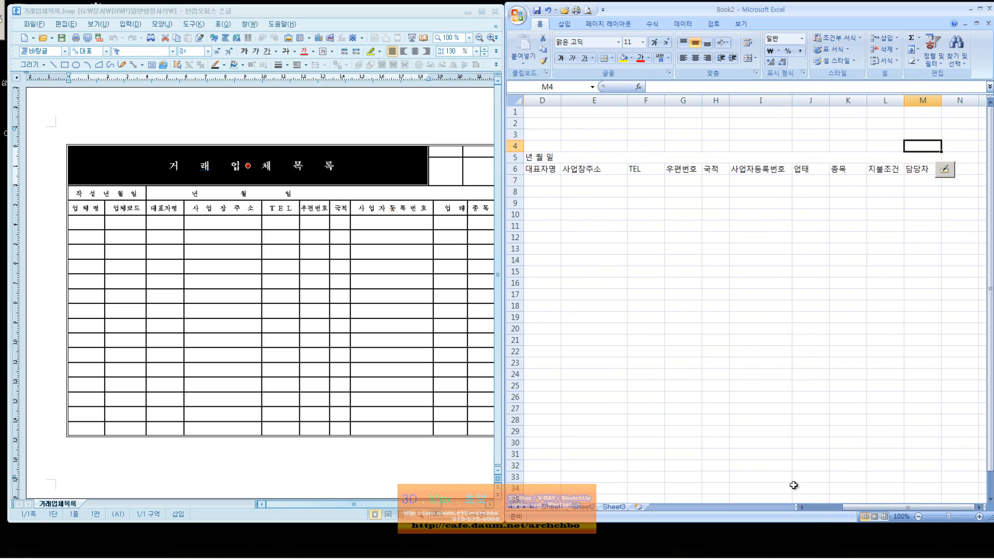
pyautogui.click(827, 507)
pyautogui.moveTo(561, 146); pyautogui.dragTo(698, 146)
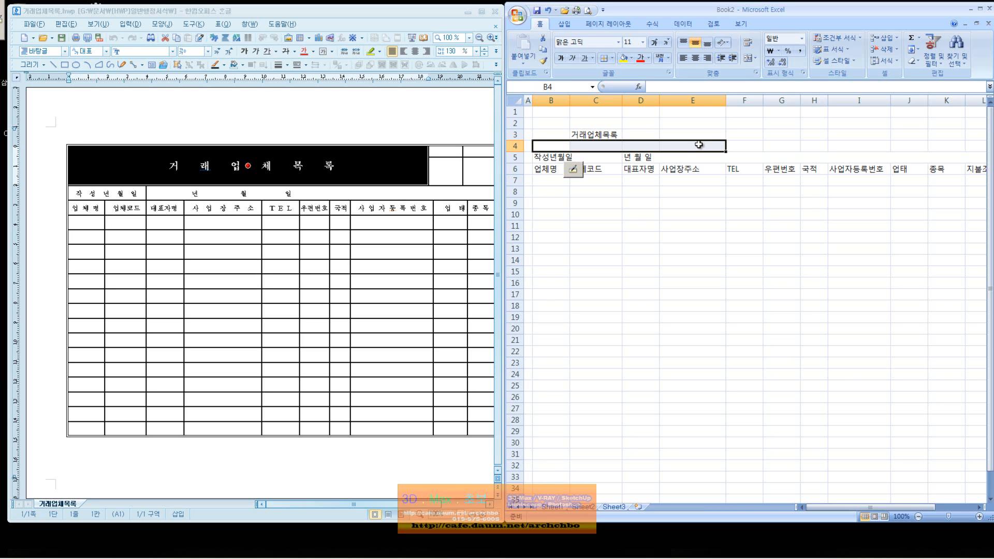
pyautogui.click(691, 225)
pyautogui.click(648, 236)
pyautogui.click(691, 238)
pyautogui.click(692, 248)
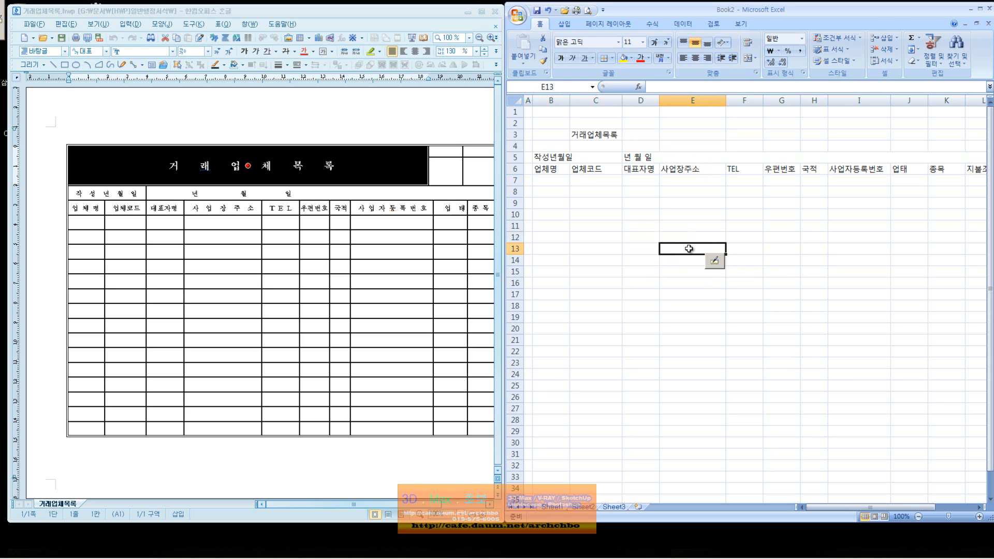
pyautogui.click(651, 250)
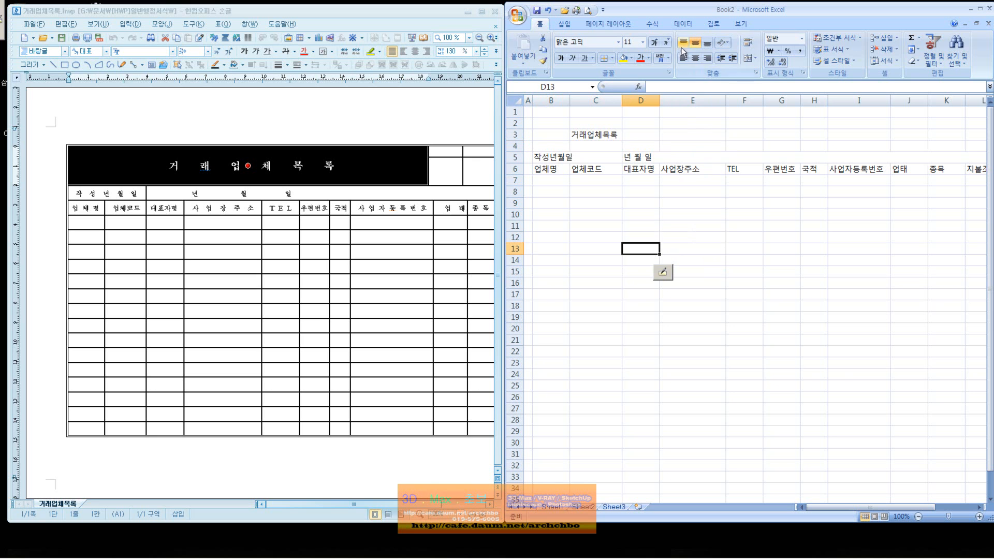
pyautogui.click(607, 23)
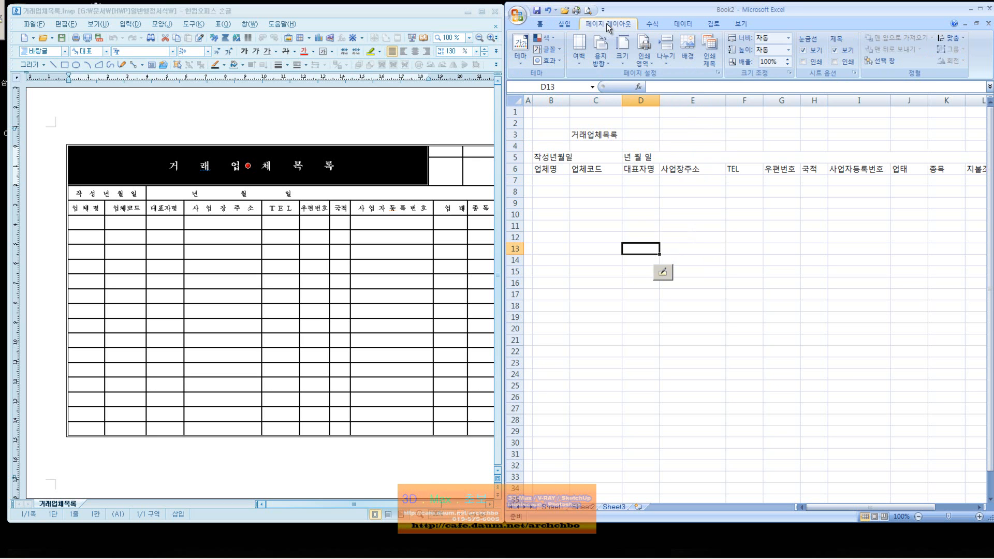
# Look through the Insert, Formulas, Data and Review tabs, then hide gridlines from View.
pyautogui.click(564, 23)
pyautogui.click(648, 26)
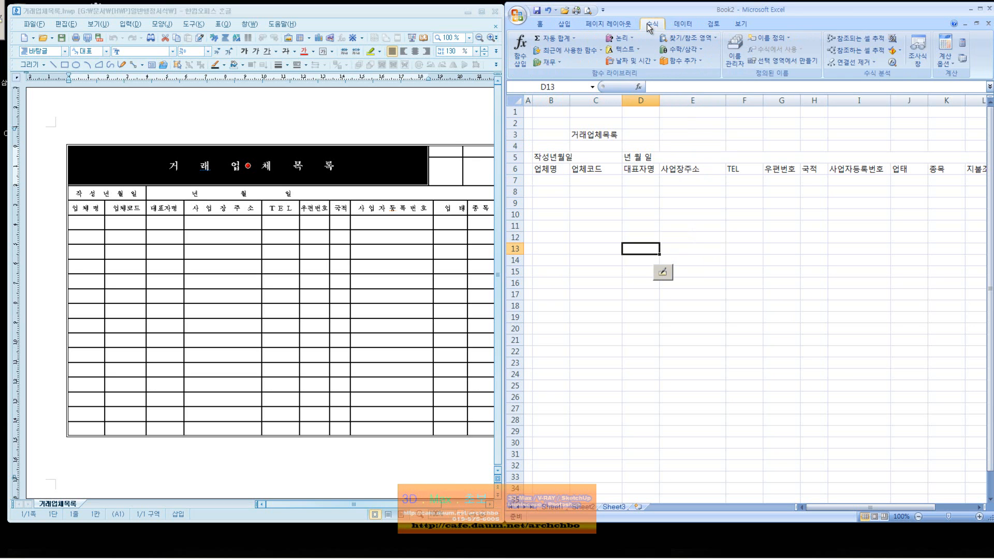
pyautogui.click(684, 24)
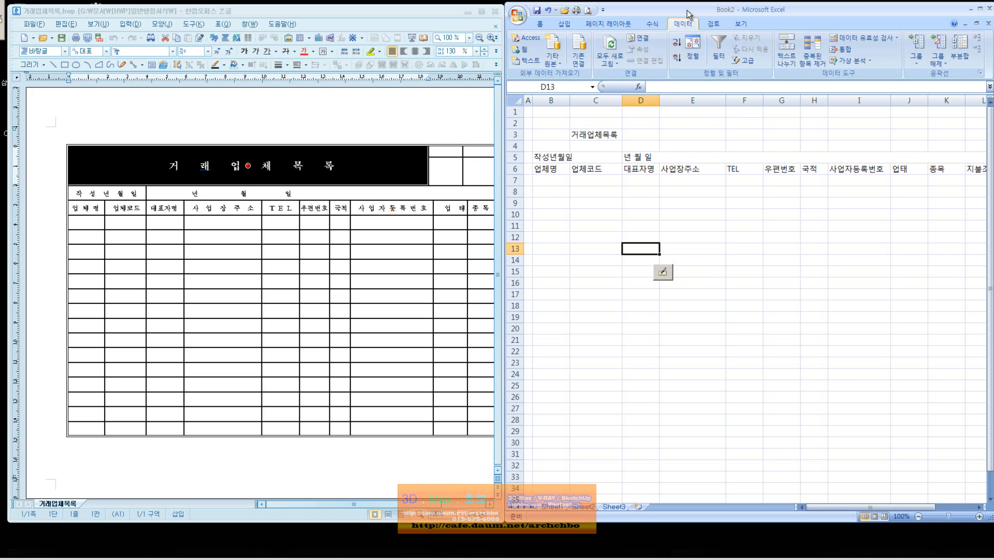
pyautogui.click(712, 24)
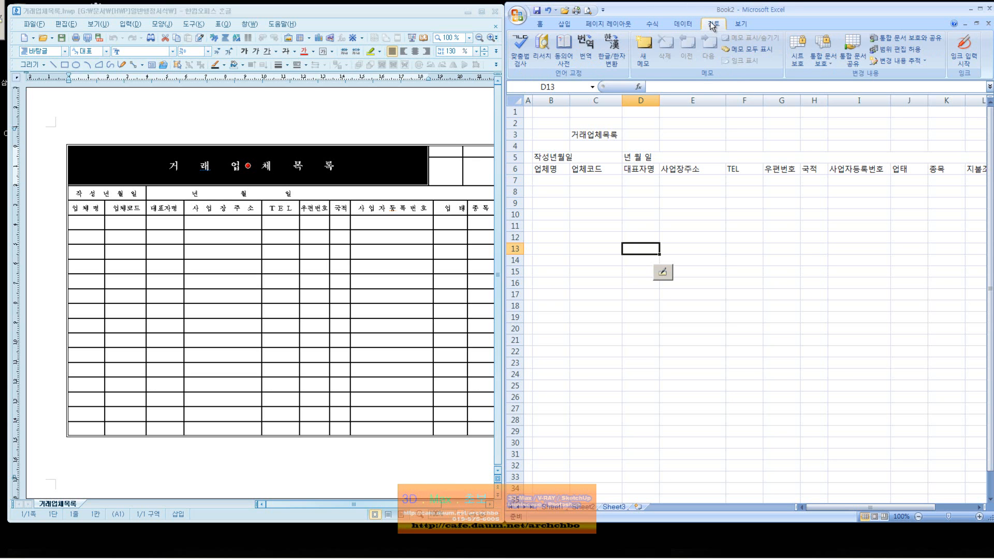
pyautogui.click(737, 25)
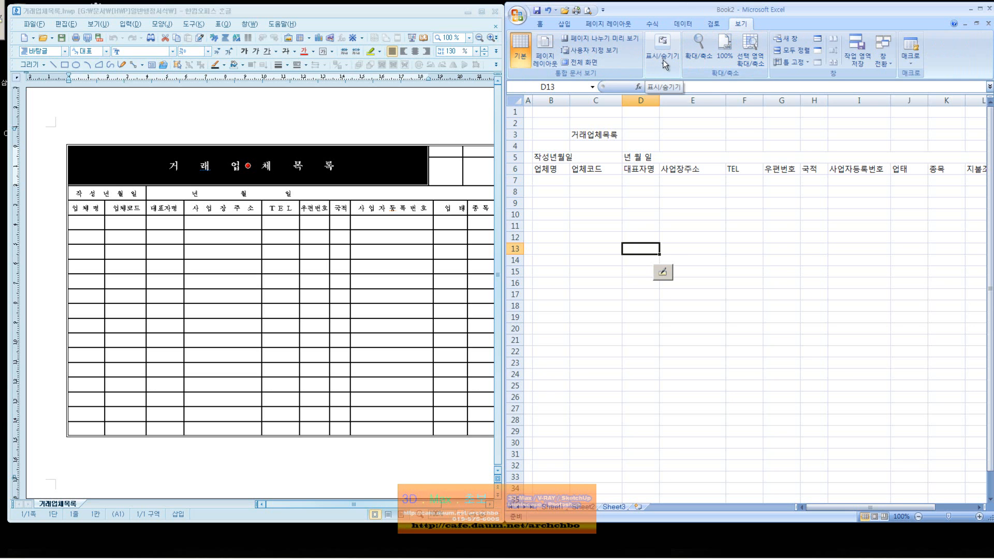
pyautogui.click(663, 60)
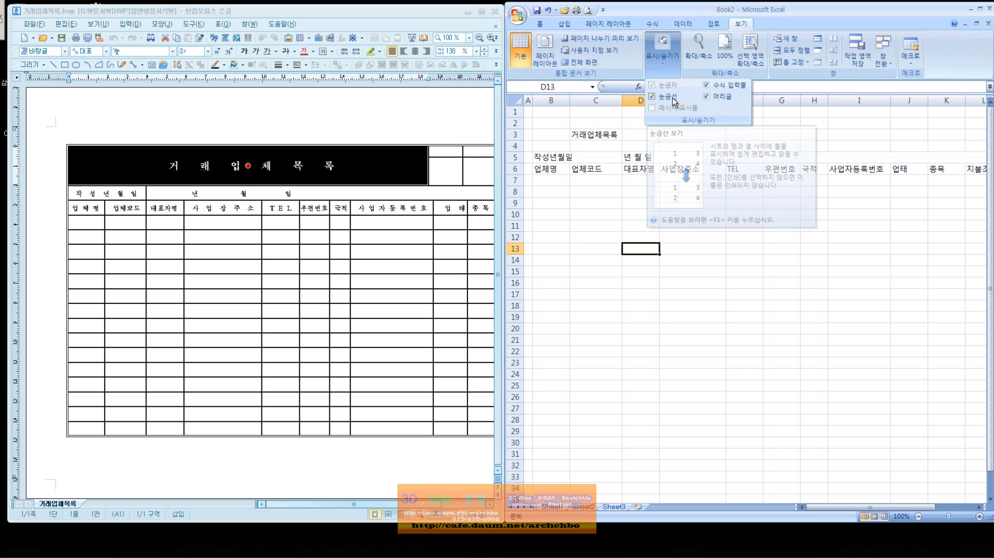
pyautogui.click(653, 98)
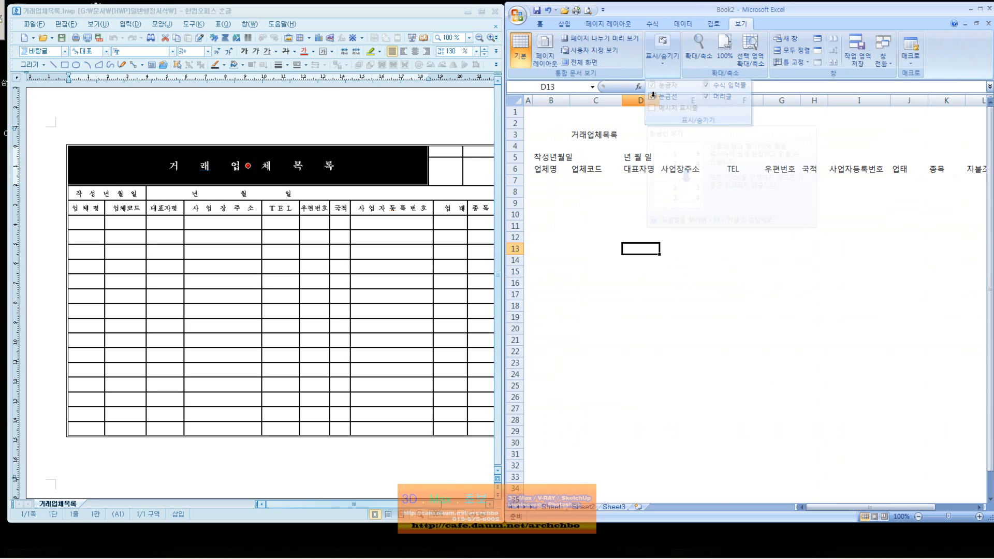
# Restore gridlines, and toggle row/column headings and the formula bar off and back on.
pyautogui.click(664, 67)
pyautogui.click(653, 98)
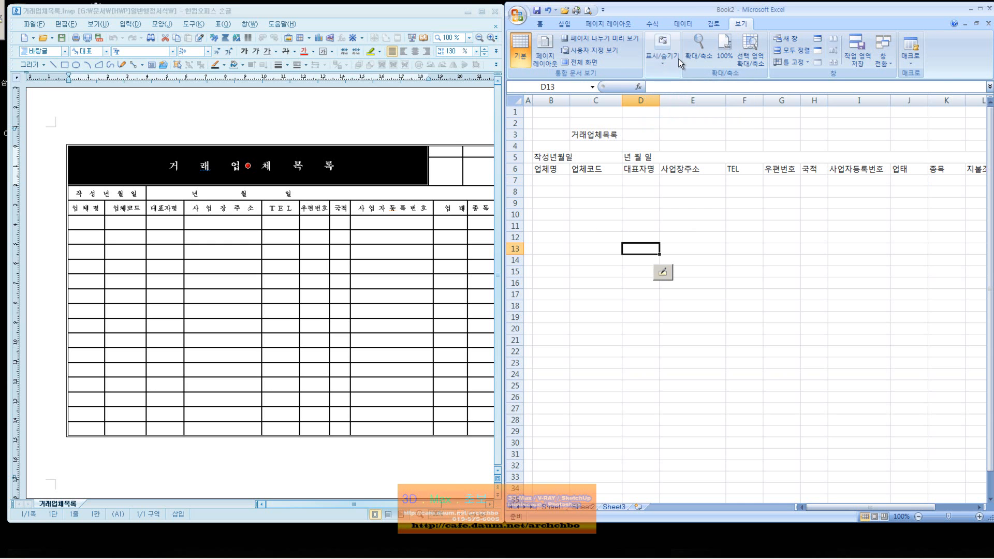
pyautogui.click(664, 64)
pyautogui.click(706, 96)
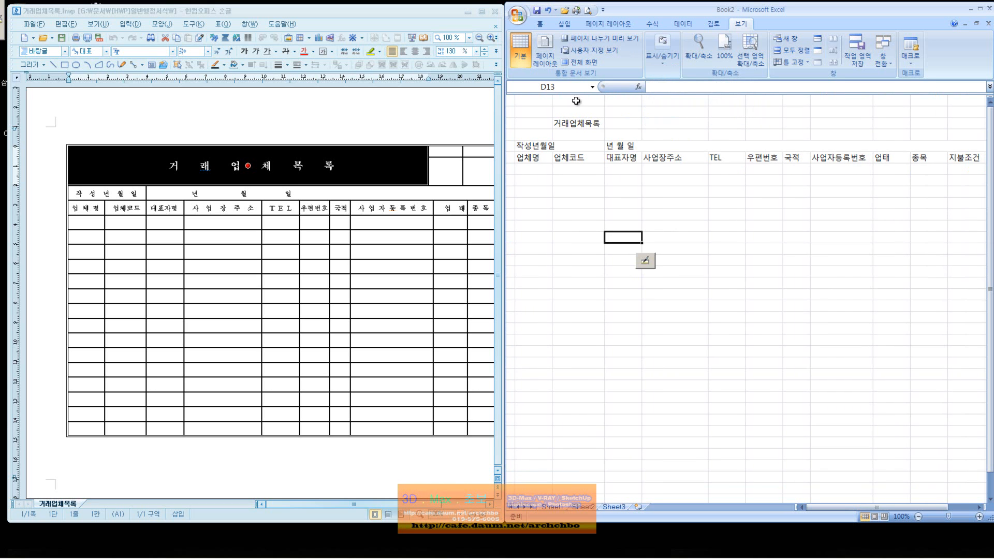
pyautogui.click(664, 65)
pyautogui.click(706, 97)
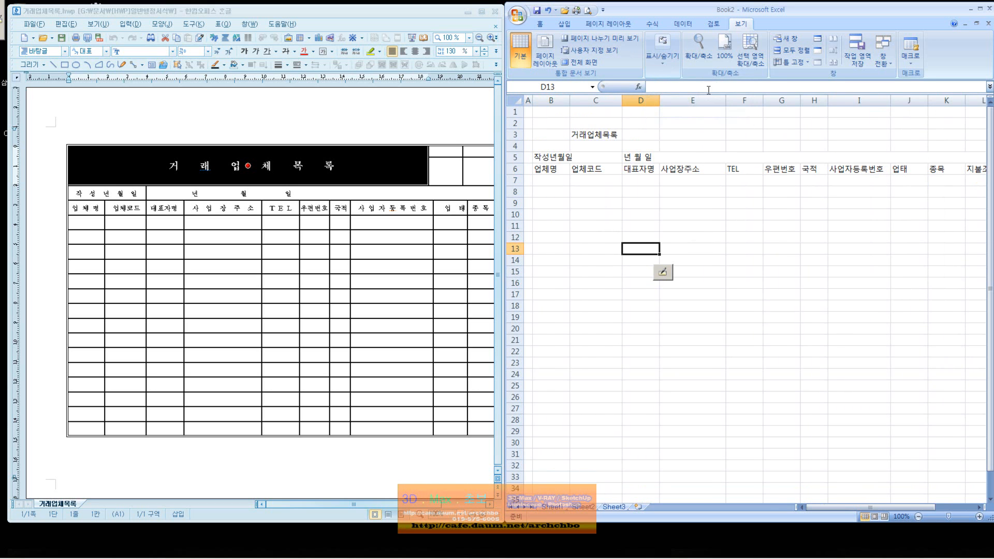
pyautogui.click(666, 67)
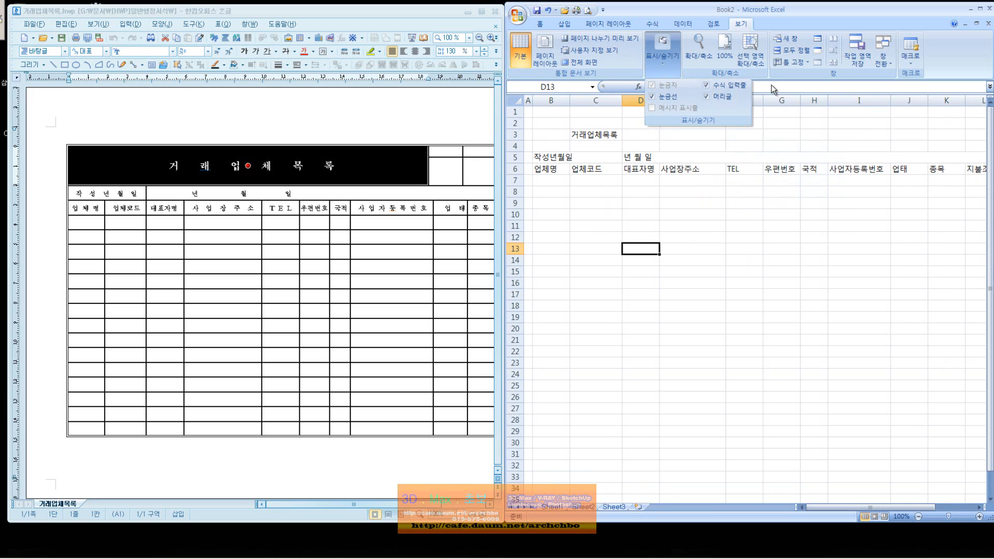
pyautogui.click(707, 86)
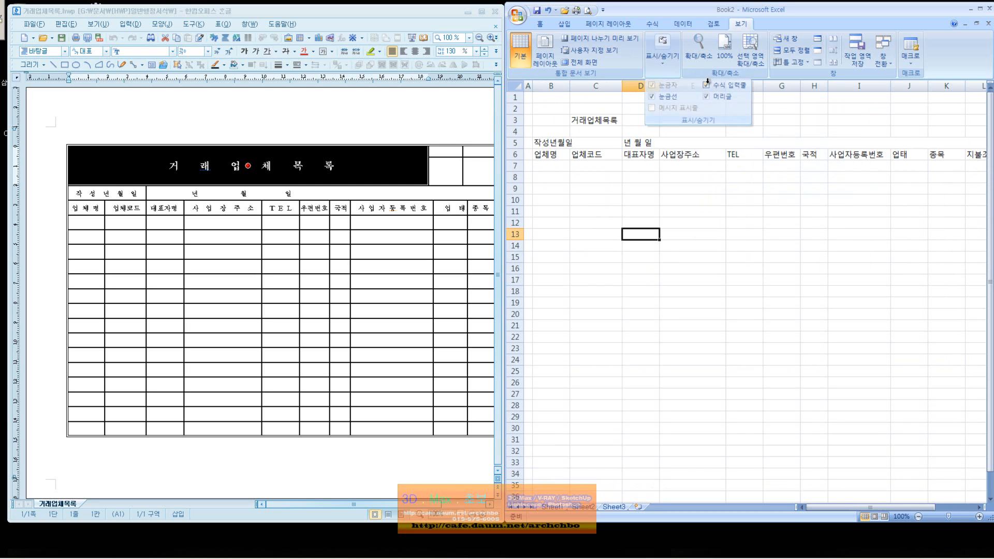
pyautogui.click(663, 62)
pyautogui.click(702, 86)
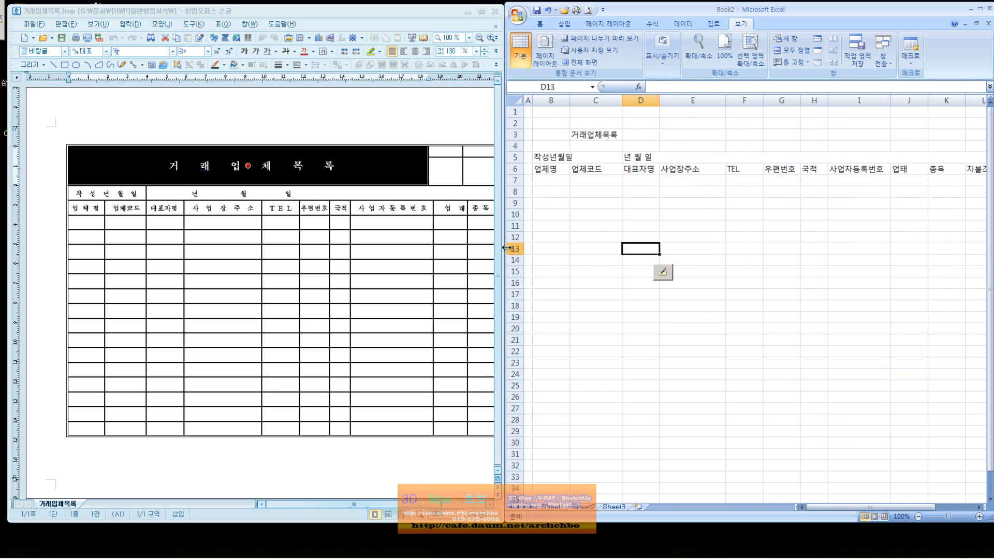
# Narrow the Hangul window and widen Excel so columns through M are visible.
pyautogui.moveTo(502, 248); pyautogui.dragTo(416, 249)
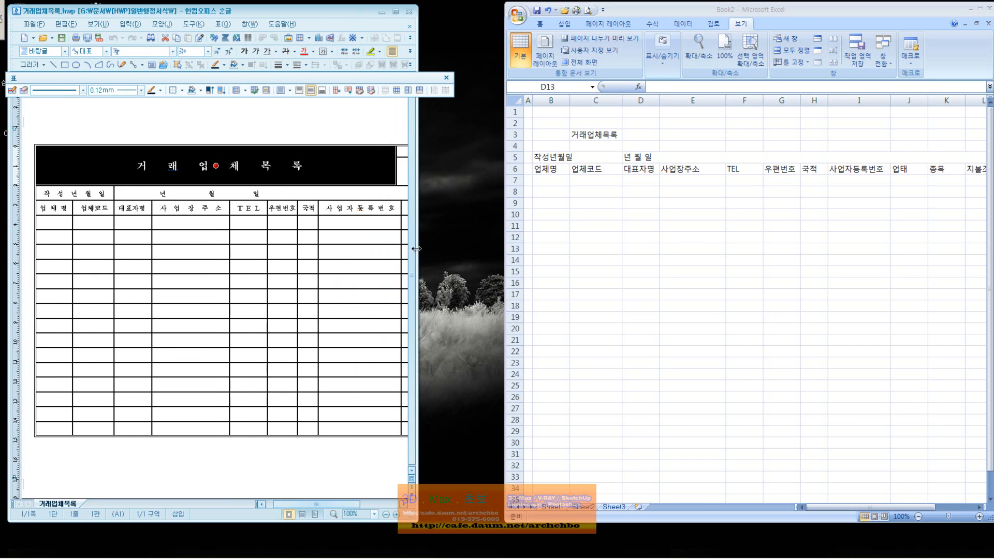
pyautogui.moveTo(503, 249); pyautogui.dragTo(316, 249)
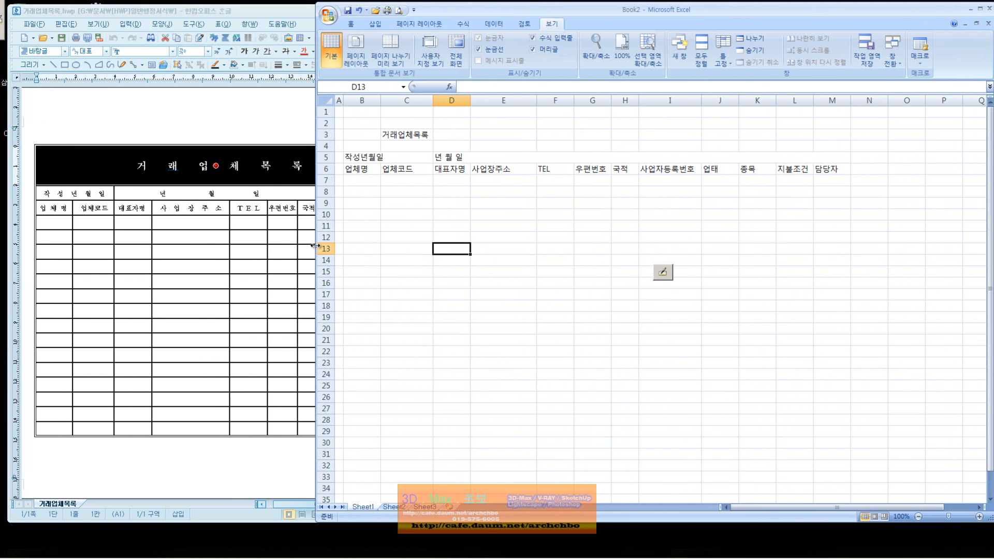
pyautogui.click(463, 236)
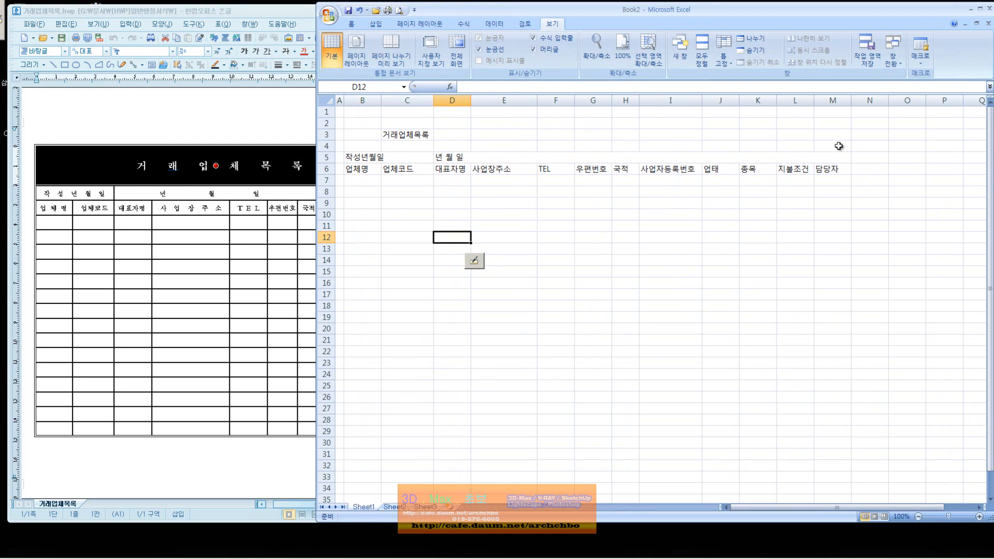
pyautogui.moveTo(839, 146); pyautogui.dragTo(838, 139)
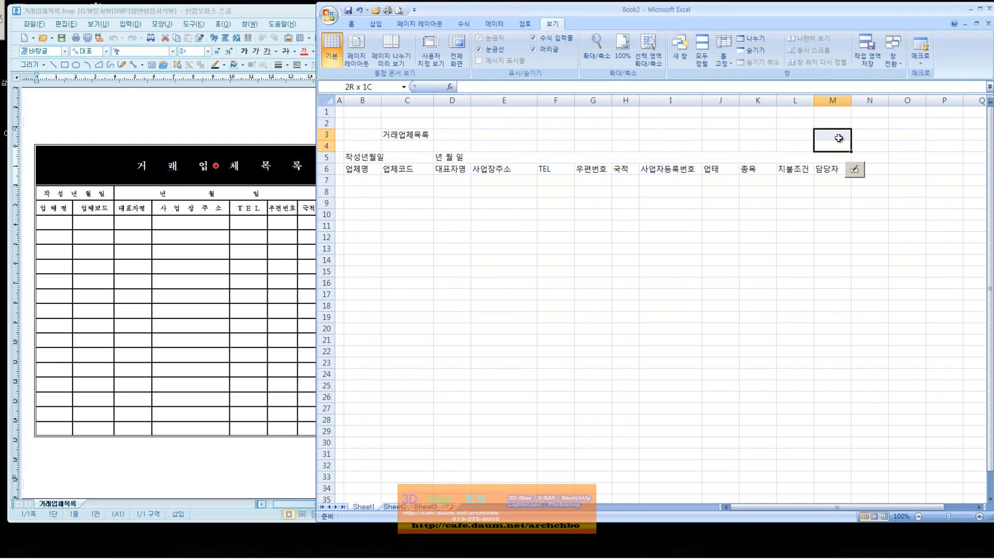
pyautogui.click(273, 193)
pyautogui.moveTo(356, 504); pyautogui.dragTo(396, 506)
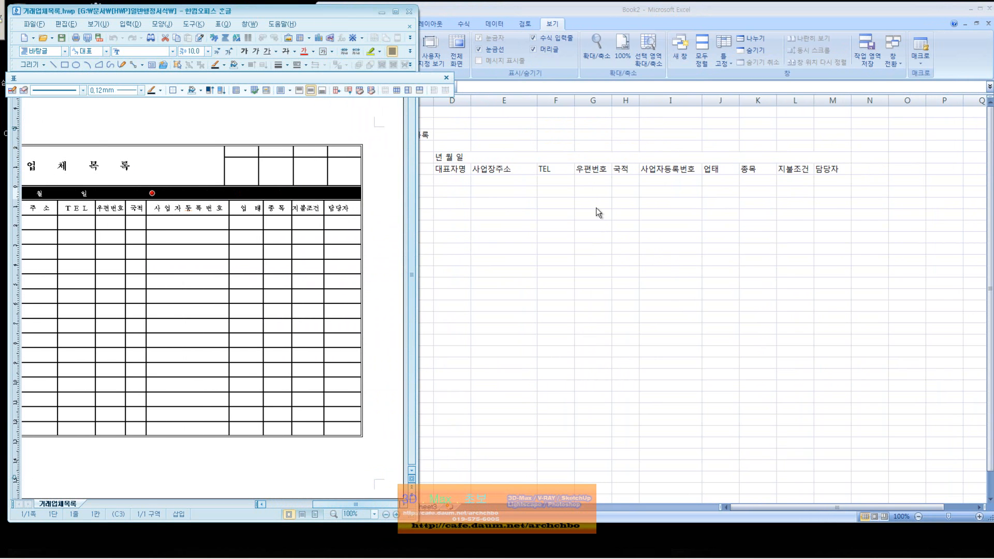
pyautogui.click(512, 165)
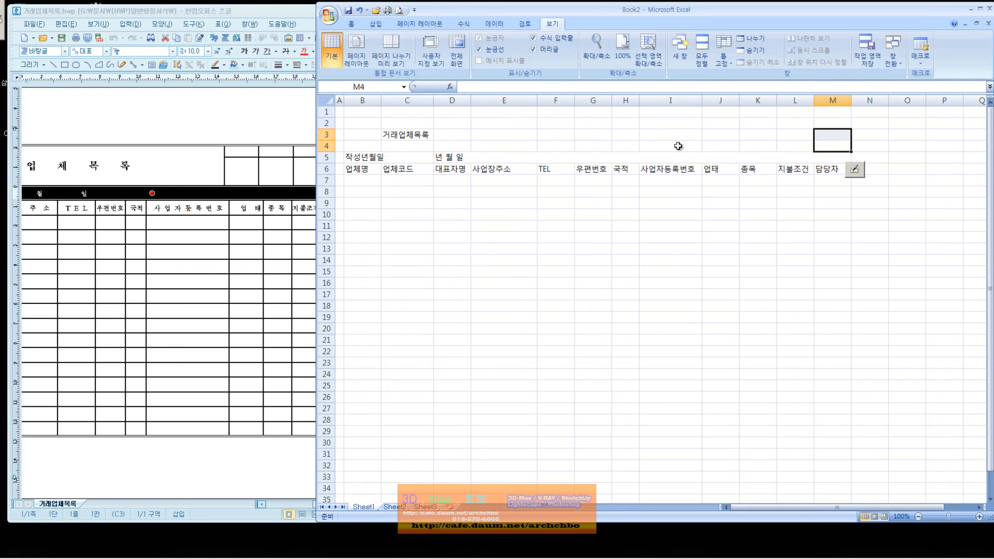
pyautogui.moveTo(830, 133); pyautogui.dragTo(833, 122)
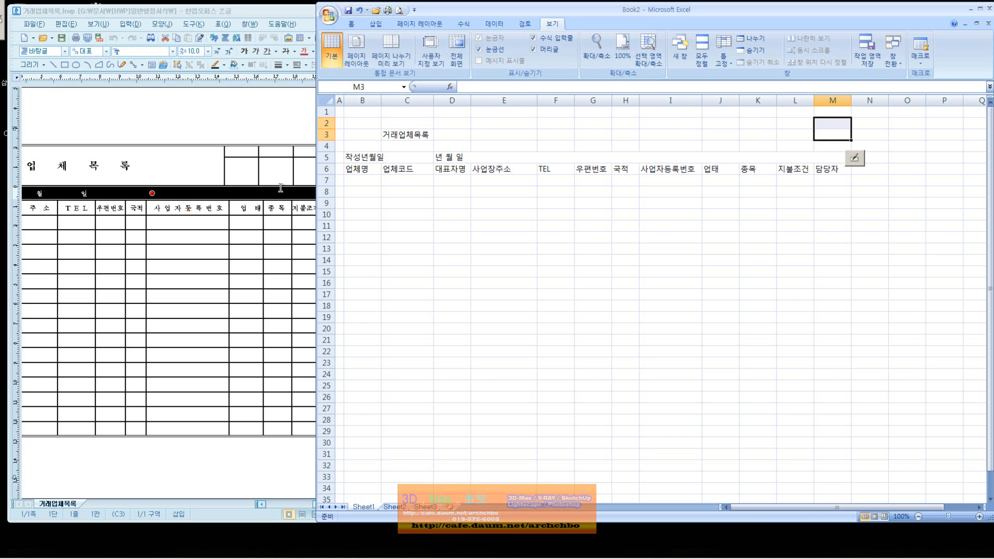
# Compare with the Hangul form, then select B2:I3 around the title.
pyautogui.click(297, 181)
pyautogui.click(825, 133)
pyautogui.click(801, 135)
pyautogui.click(751, 133)
pyautogui.click(711, 133)
pyautogui.click(679, 135)
pyautogui.moveTo(678, 135); pyautogui.dragTo(407, 136)
pyautogui.moveTo(407, 135); pyautogui.dragTo(369, 125)
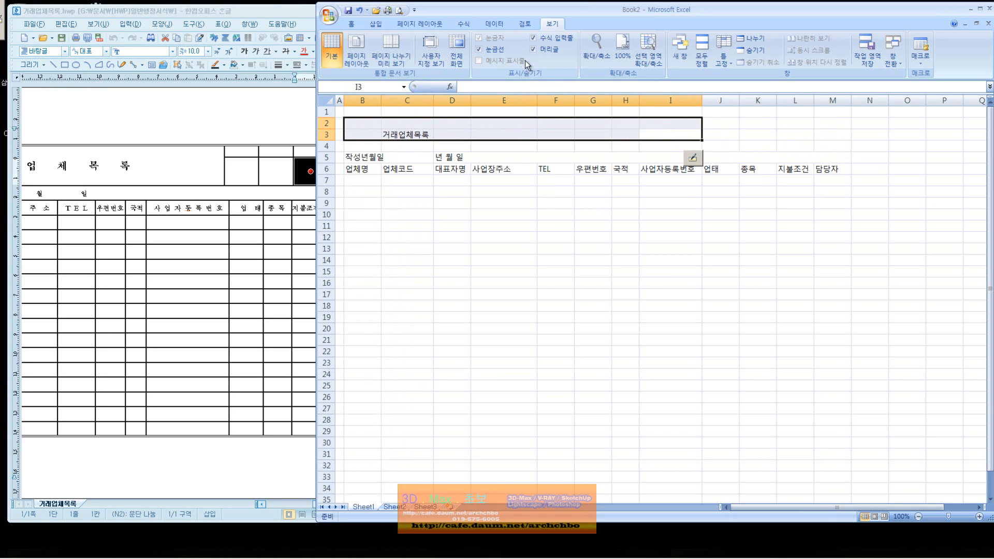
# Merge the title cells B2:I3 and centre 거래업체목록 horizontally.
pyautogui.rightClick(532, 126)
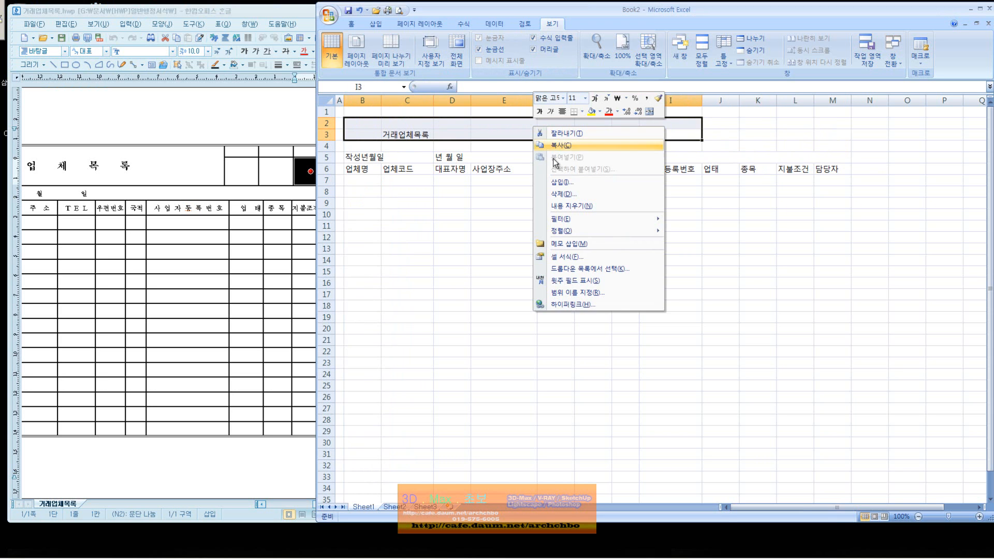
pyautogui.click(607, 256)
pyautogui.click(502, 256)
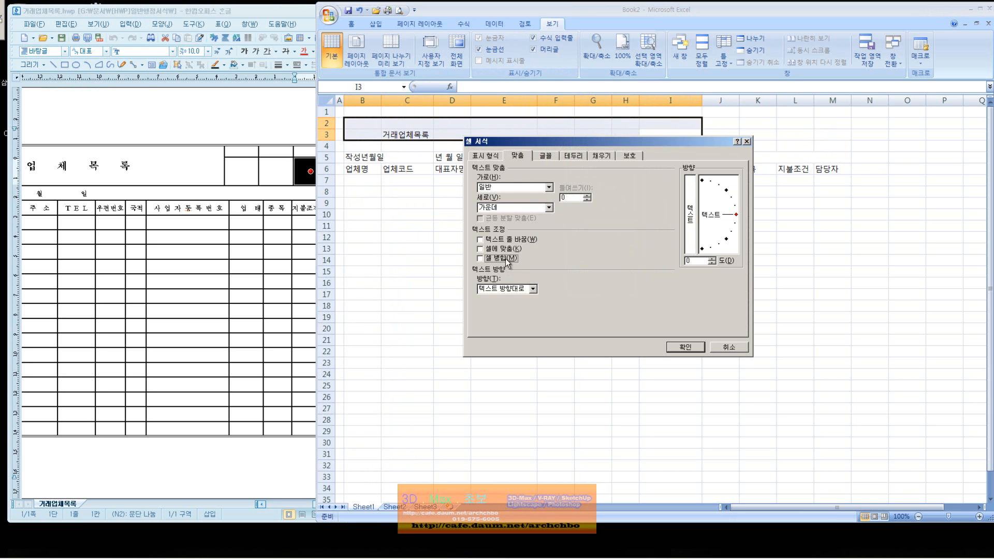
pyautogui.click(524, 187)
pyautogui.click(520, 209)
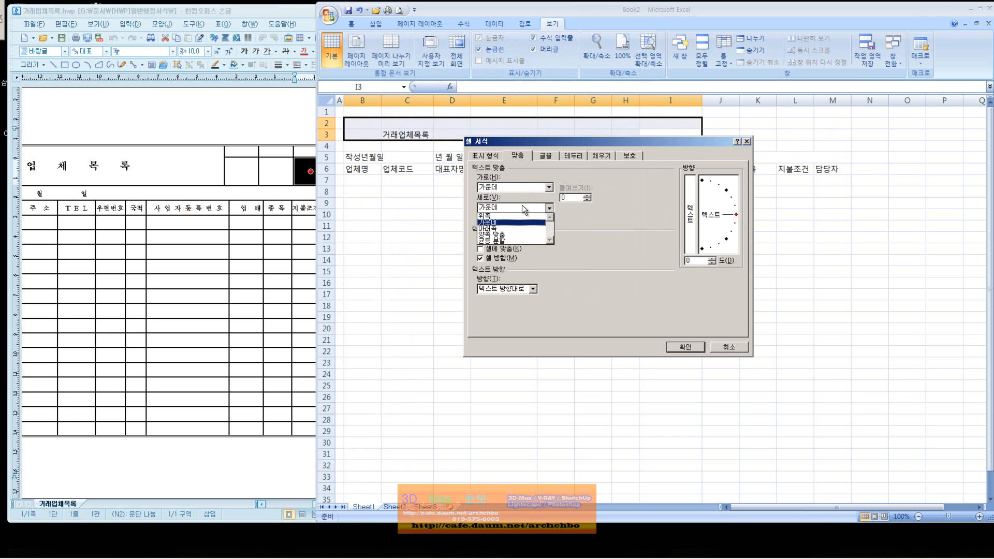
pyautogui.click(682, 346)
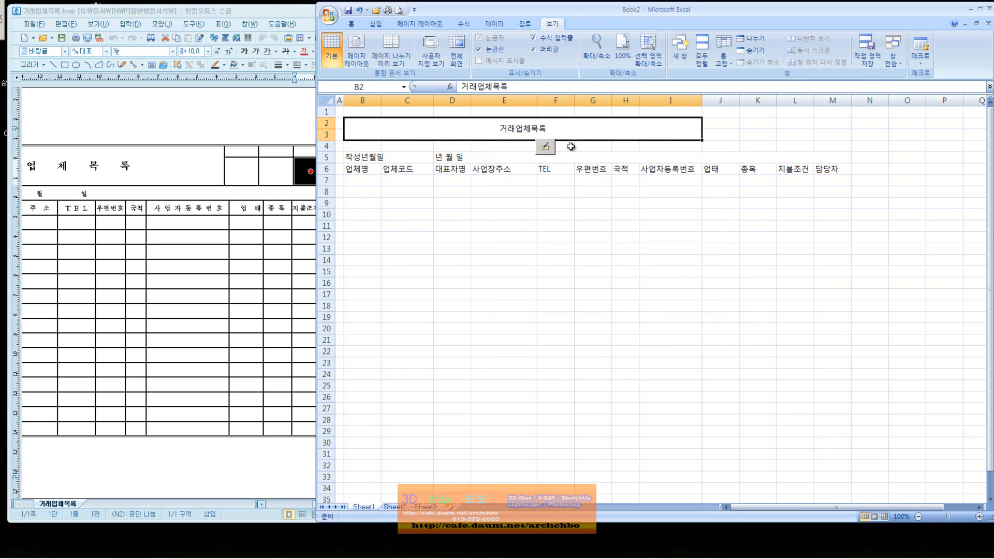
# Select the empty cells K2:K3, L2, M2 and the blank row below the title.
pyautogui.moveTo(736, 124); pyautogui.dragTo(756, 134)
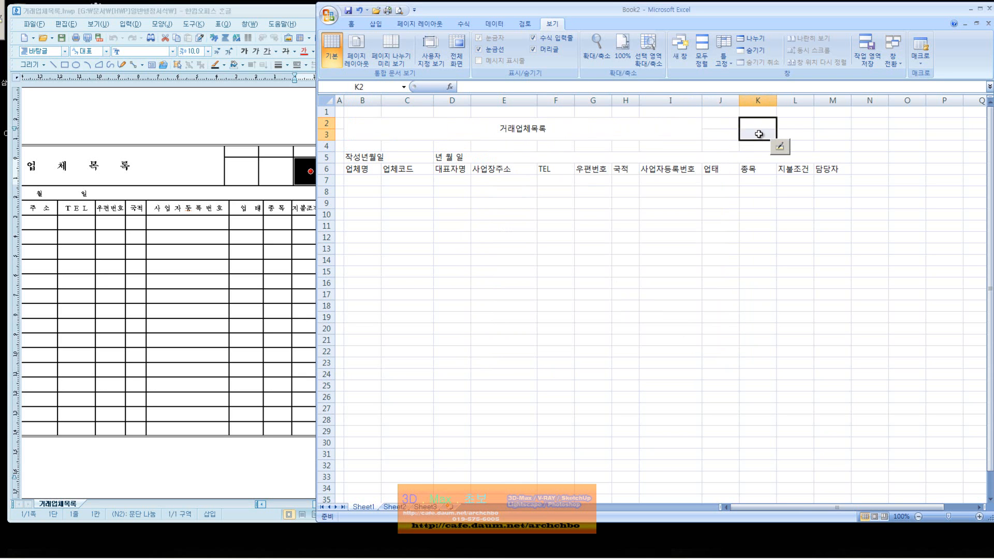
pyautogui.click(791, 120)
pyautogui.click(823, 123)
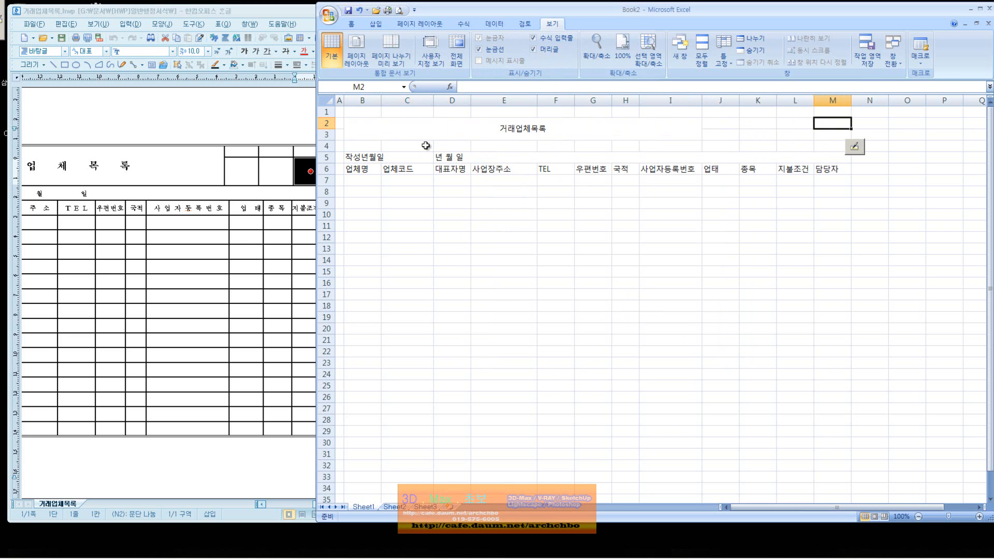
pyautogui.moveTo(366, 146); pyautogui.dragTo(669, 146)
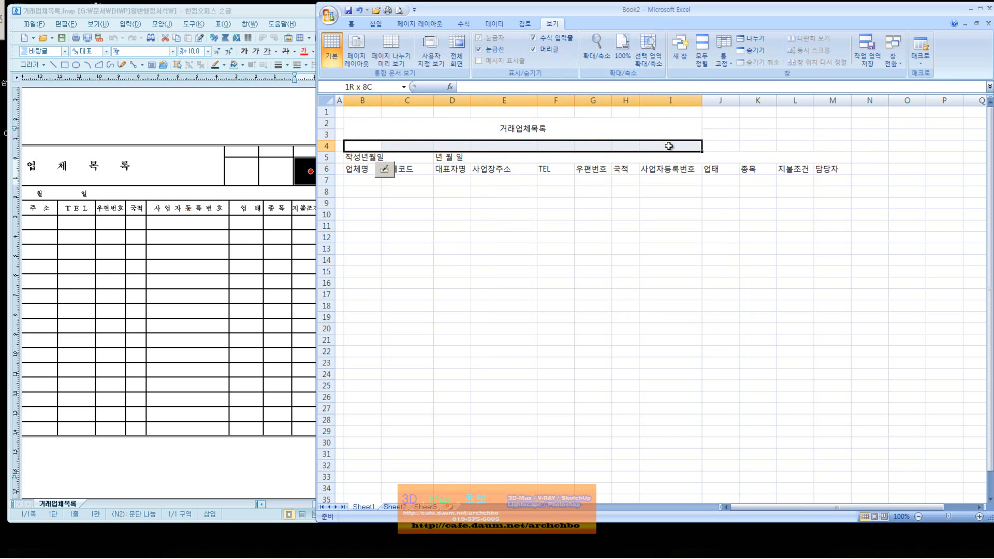
pyautogui.rightClick(668, 146)
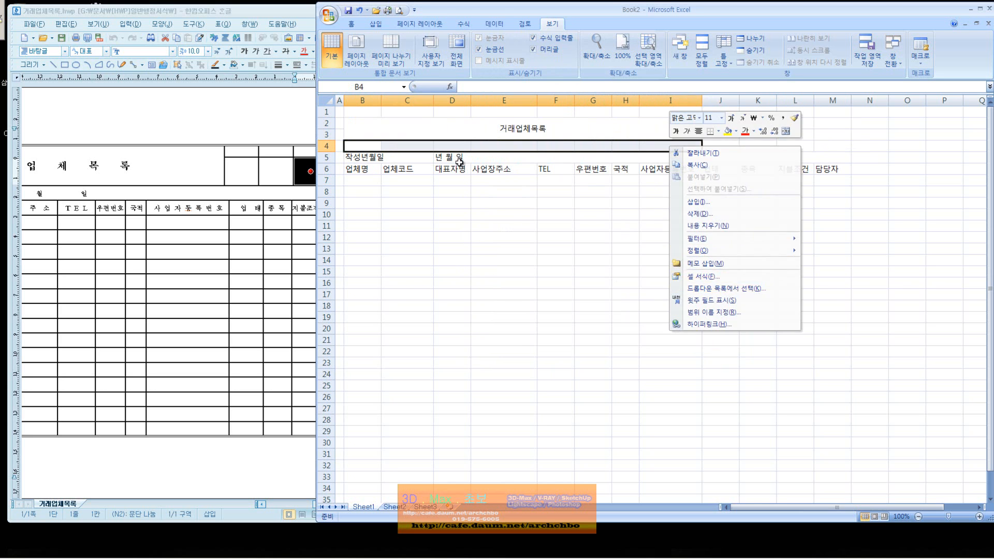
# Extend the merged title block down to row 4 so B2:I4 is one cell.
pyautogui.click(497, 128)
pyautogui.moveTo(497, 128); pyautogui.dragTo(621, 144)
pyautogui.rightClick(621, 143)
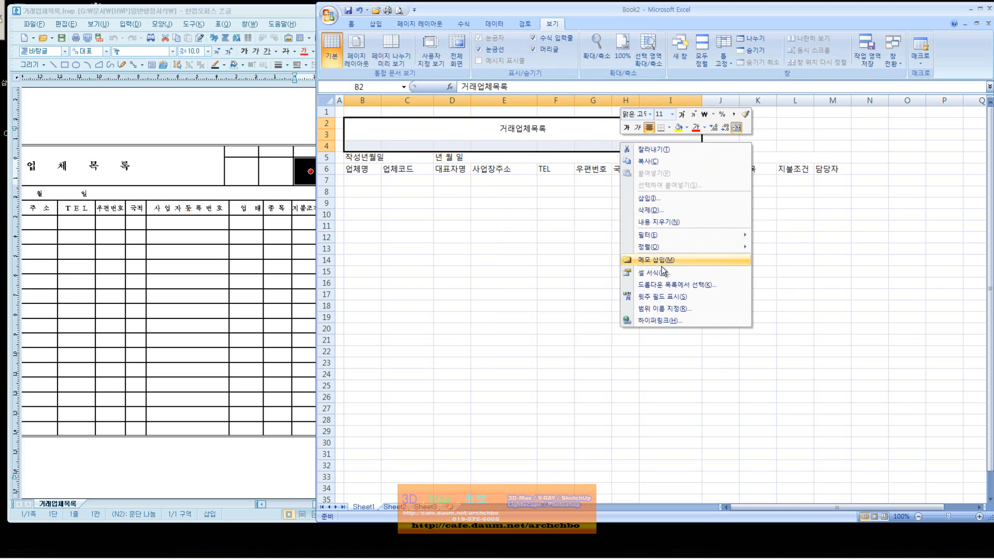
pyautogui.click(653, 272)
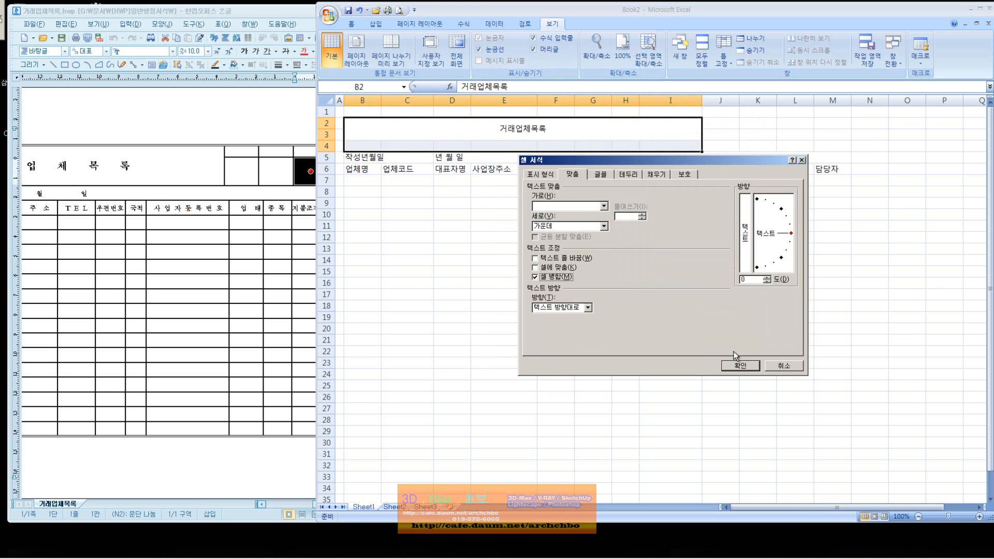
pyautogui.click(739, 366)
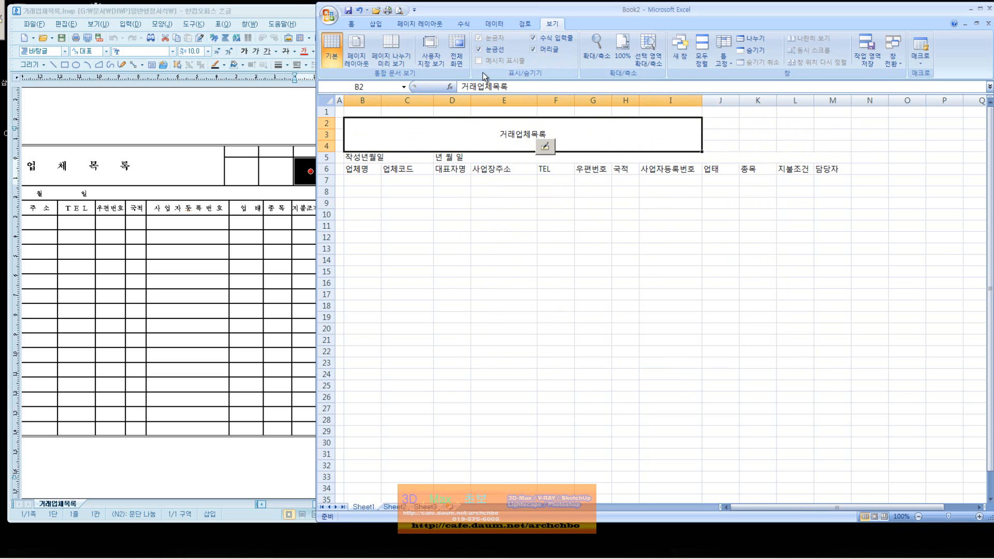
pyautogui.click(351, 24)
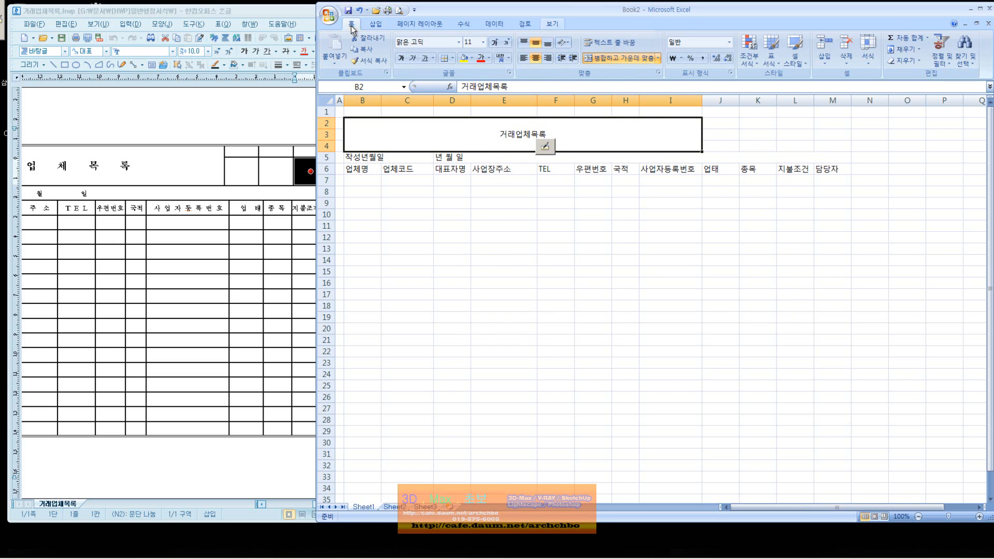
# Set the title to 24 pt and space its letters as 거 래 업 체 목 록.
pyautogui.click(482, 44)
pyautogui.click(471, 186)
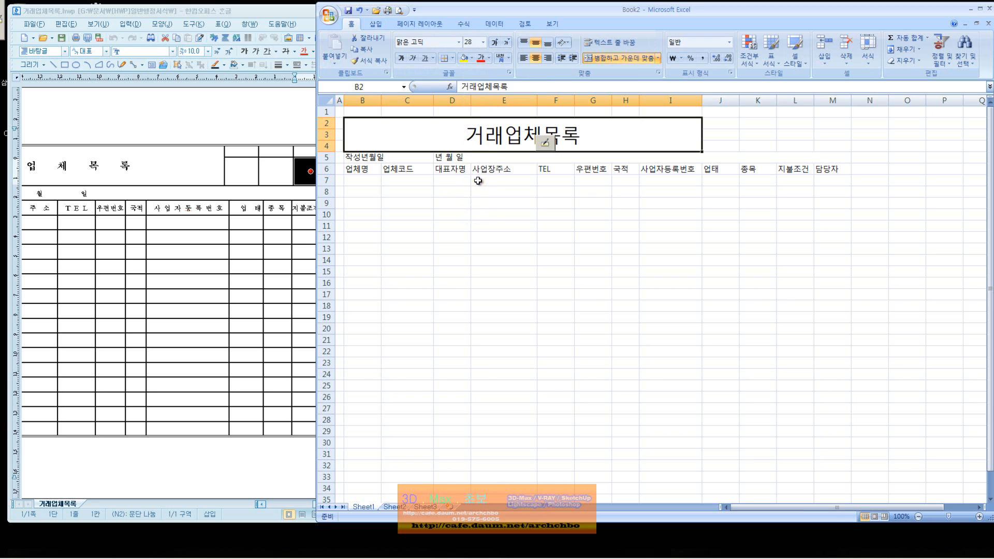
pyautogui.click(483, 42)
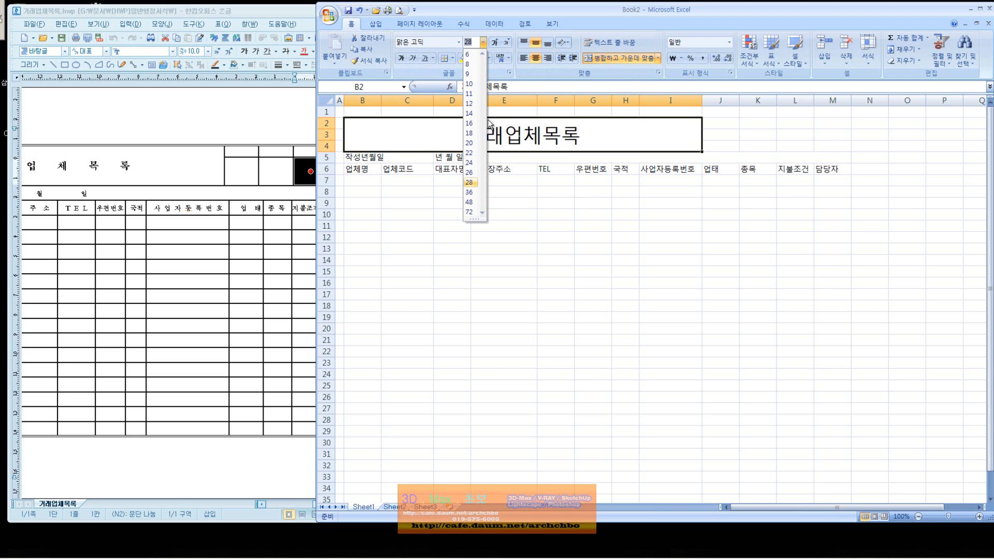
pyautogui.click(471, 165)
pyautogui.doubleClick(493, 134)
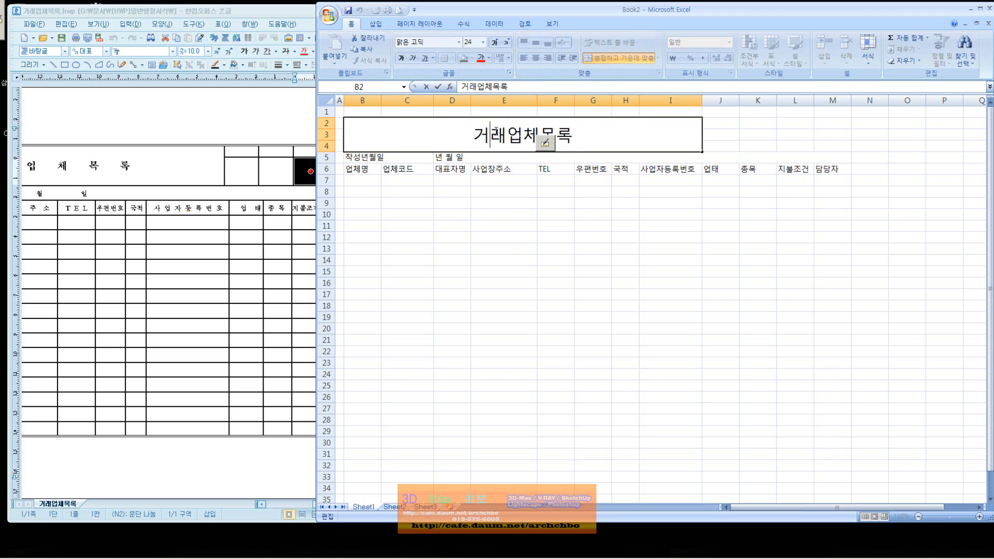
pyautogui.click(512, 137)
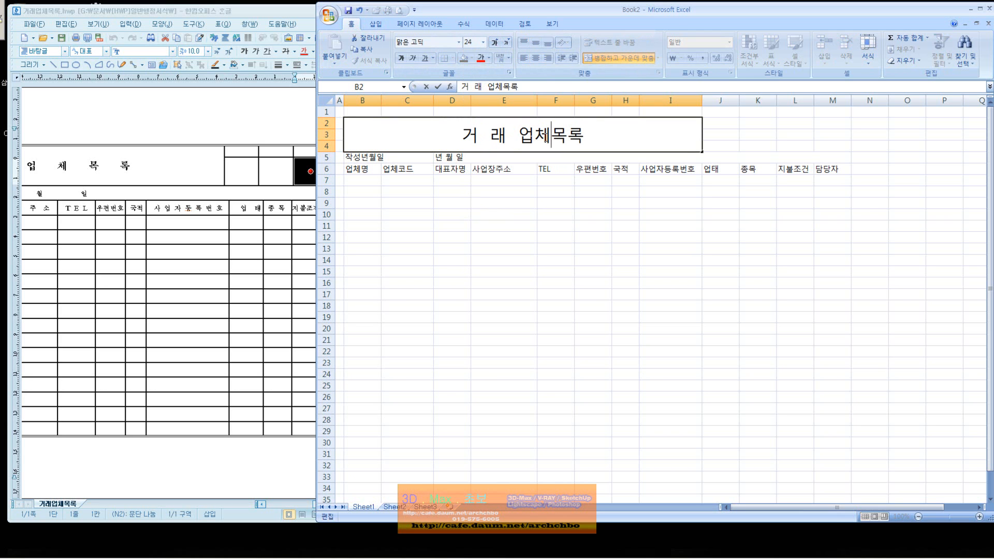
pyautogui.click(555, 136)
pyautogui.click(578, 138)
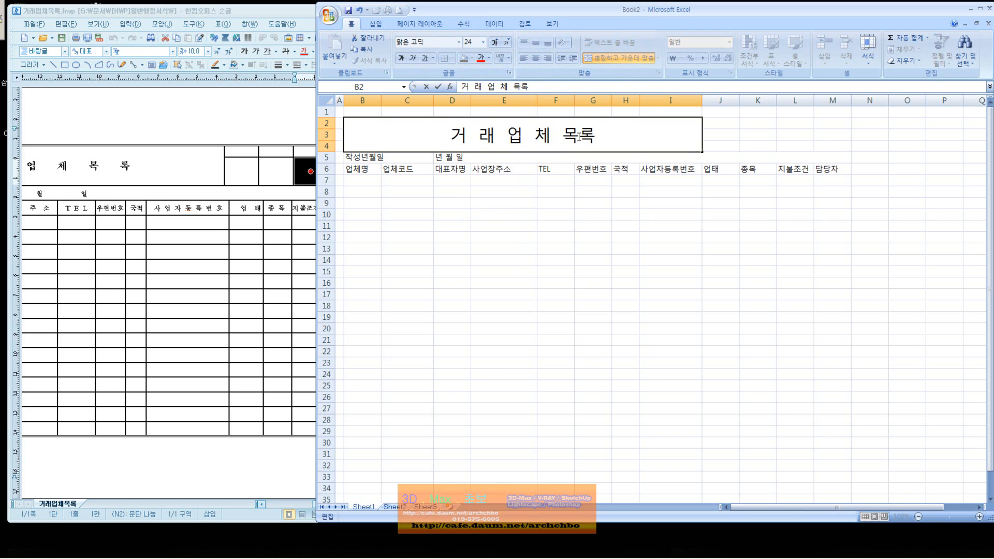
pyautogui.click(594, 179)
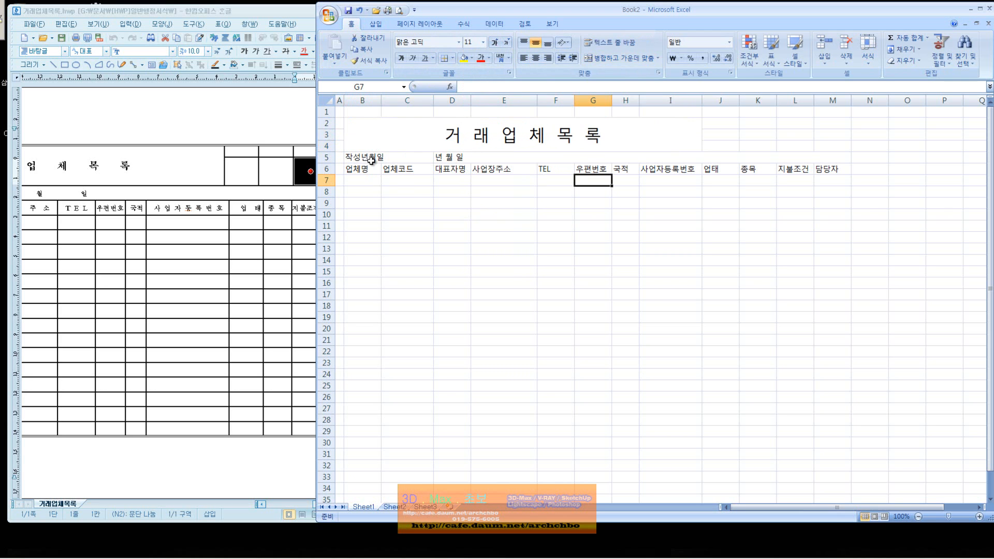
# Make rows 5–6 from B to M 12 pt and centre their text.
pyautogui.moveTo(365, 158); pyautogui.dragTo(695, 167)
pyautogui.click(483, 42)
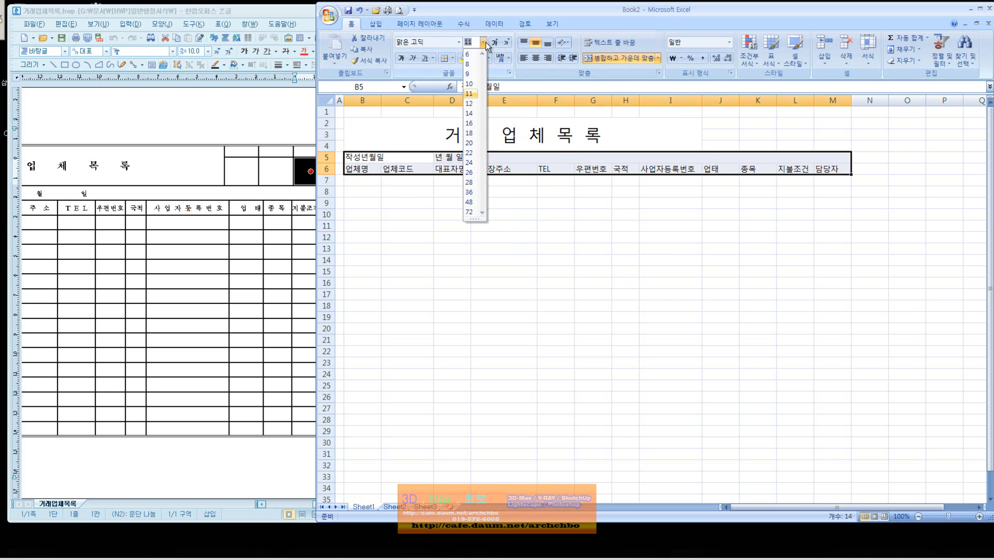
pyautogui.click(472, 103)
pyautogui.click(457, 206)
pyautogui.click(388, 159)
pyautogui.moveTo(388, 160); pyautogui.dragTo(831, 170)
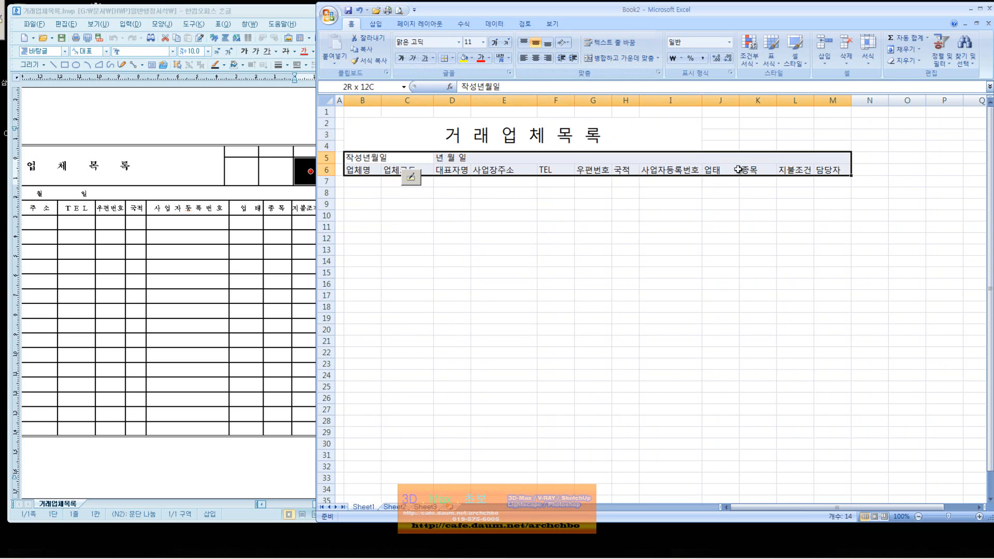
pyautogui.click(538, 59)
pyautogui.click(619, 215)
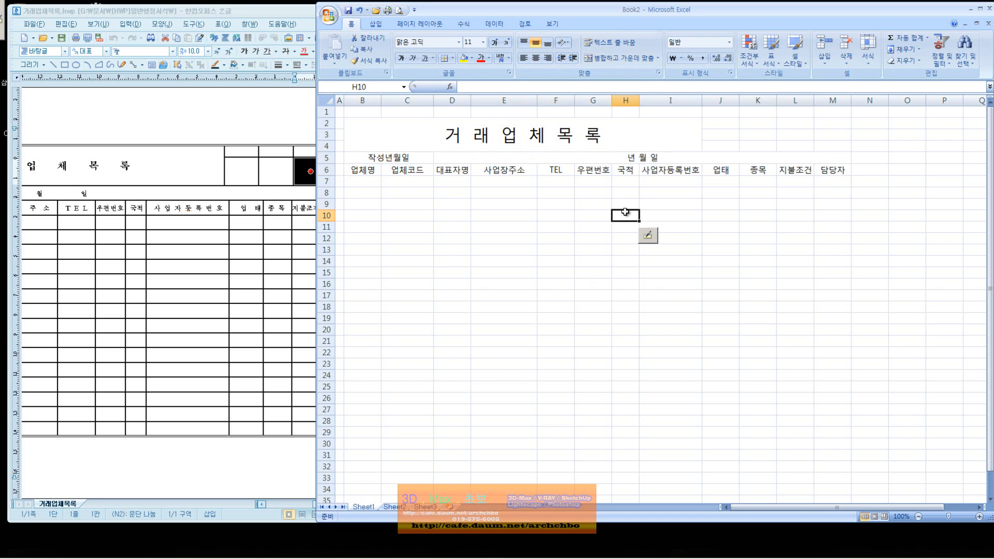
# Spread out the 년 월 일 placeholders and respace the label as 작 성 년 월 일.
pyautogui.click(613, 160)
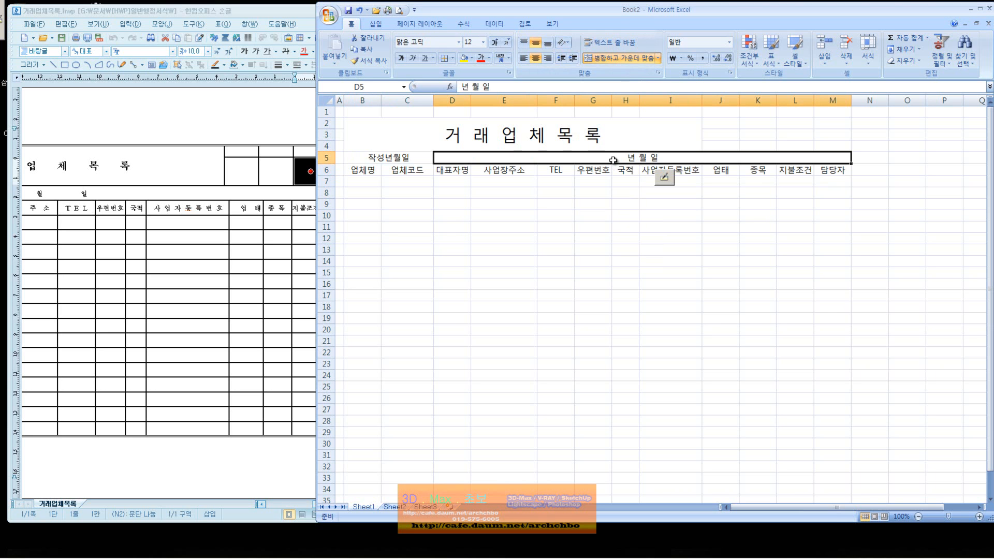
pyautogui.doubleClick(637, 158)
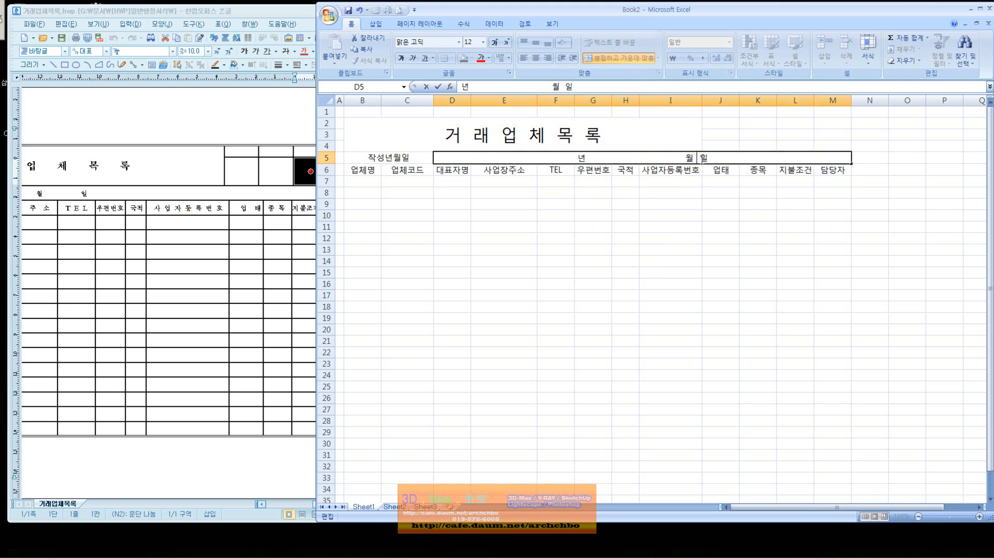
pyautogui.click(619, 197)
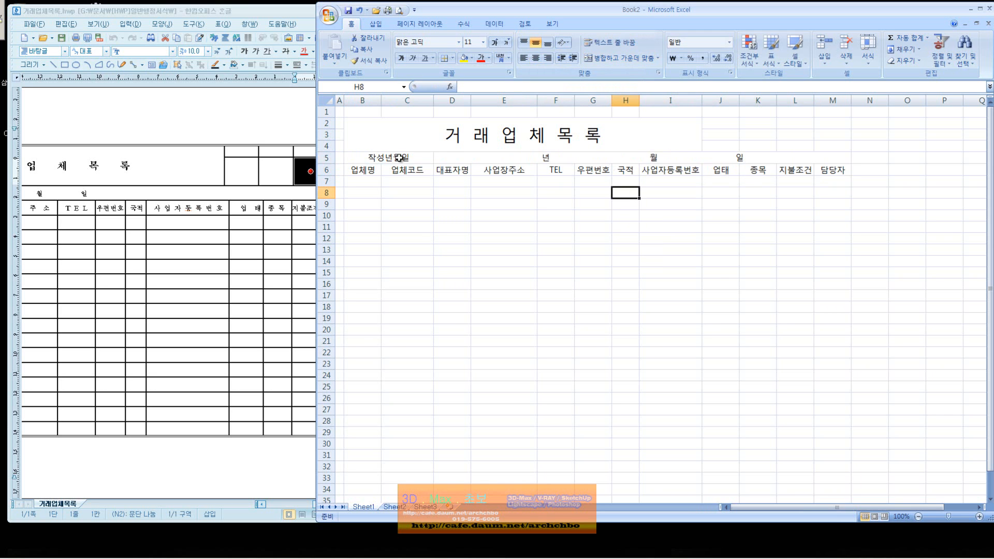
pyautogui.doubleClick(378, 158)
pyautogui.click(392, 158)
pyautogui.click(398, 157)
pyautogui.click(408, 158)
pyautogui.click(472, 213)
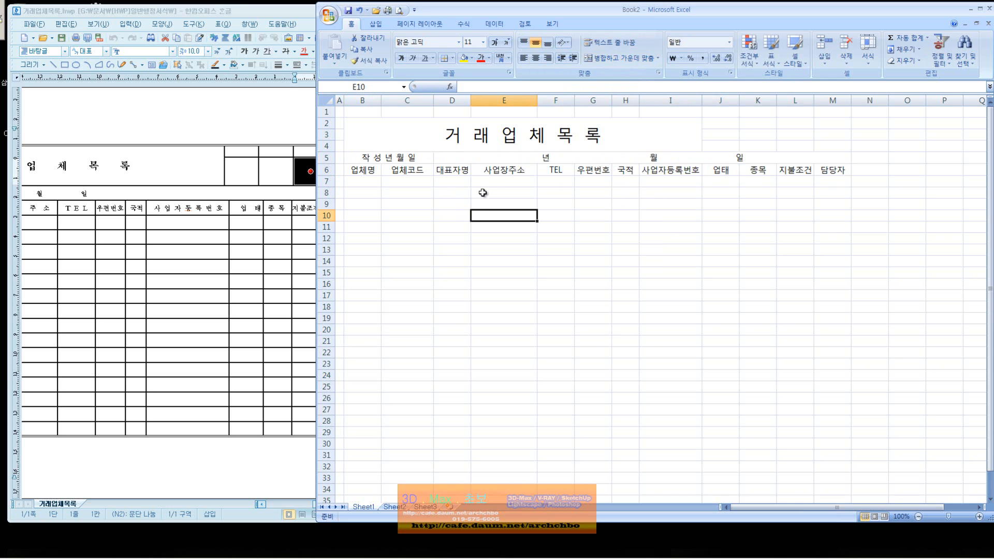
pyautogui.doubleClick(546, 160)
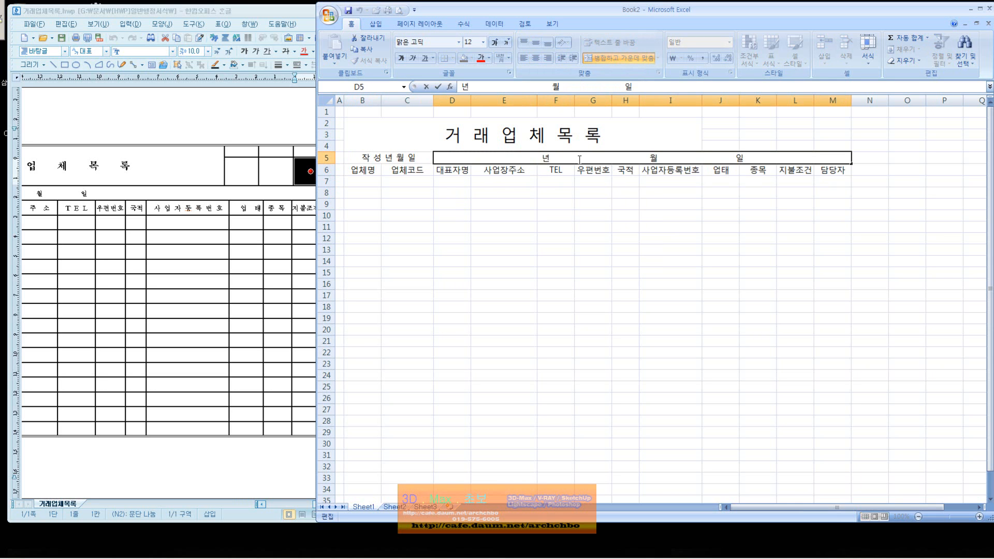
# Convert the date placeholders in D5 to Hanja, reading 年 月 日.
pyautogui.press('BackSpace')
pyautogui.write('년')
pyautogui.press('Hangul_Hanja')
pyautogui.press('Return')
pyautogui.press('Delete')
pyautogui.write('우')
pyautogui.press('Hangul_Hanja')
pyautogui.press('Return')
pyautogui.press('Delete')
pyautogui.write('ㅇㅣㄹ')
pyautogui.press('Hangul_Hanja')
pyautogui.press('Down')
pyautogui.press('Return')
pyautogui.press('Return')
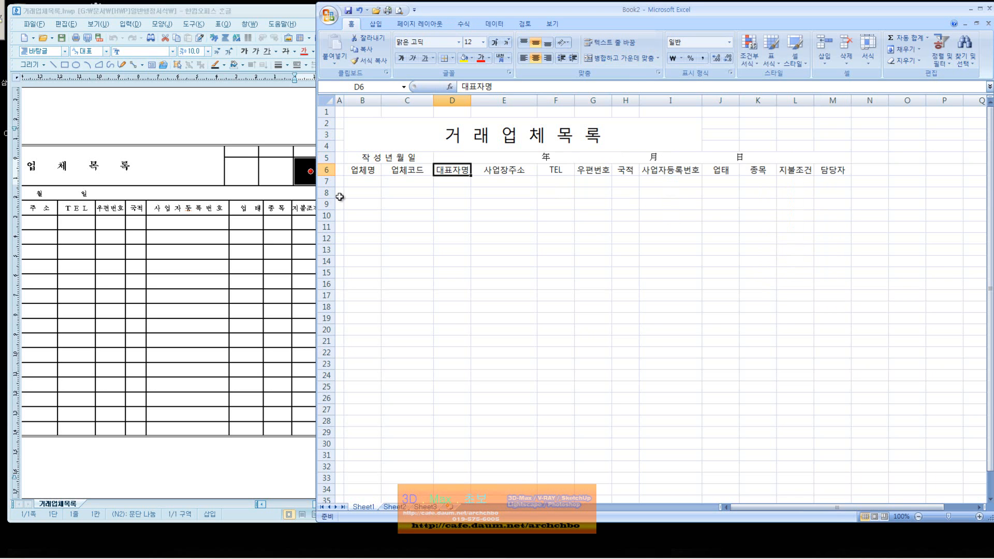
# Convert the B5 label syllable by syllable to Hanja, reading 作成年月日.
pyautogui.click(391, 158)
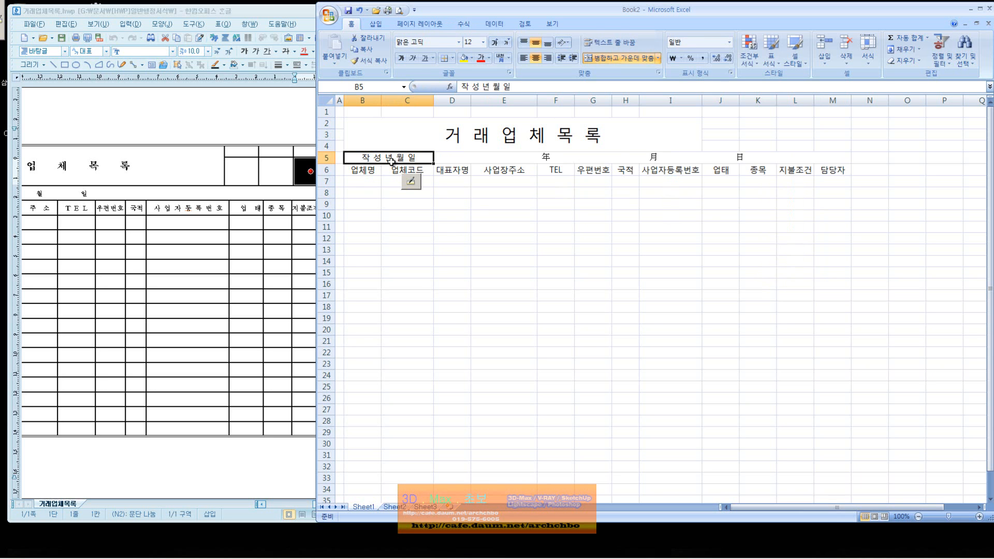
pyautogui.write('ㅈ')
pyautogui.press('Hangul_Hanja')
pyautogui.press('Return')
pyautogui.write('성')
pyautogui.press('Hangul_Hanja')
pyautogui.press('Return')
pyautogui.write('년')
pyautogui.press('Hangul_Hanja')
pyautogui.press('Return')
pyautogui.write('월')
pyautogui.press('Hangul_Hanja')
pyautogui.press('Return')
pyautogui.write('일')
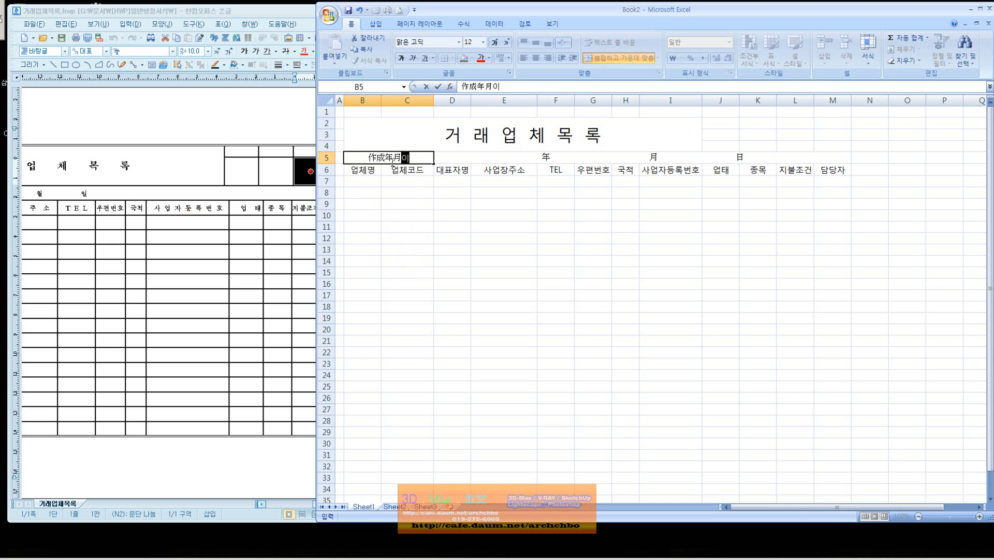
pyautogui.press('Hangul_Hanja')
pyautogui.press('Return')
pyautogui.click(413, 183)
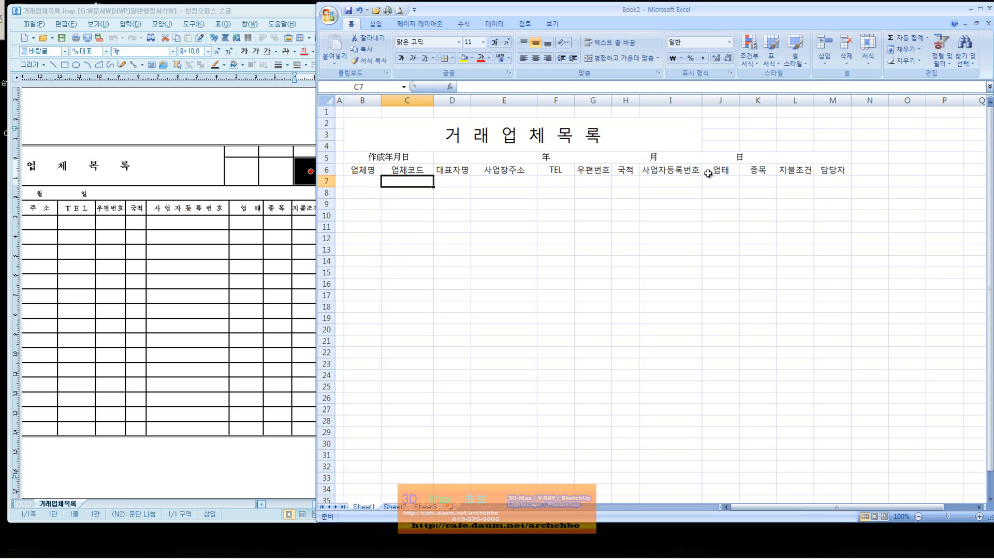
# Merge J3 and J4 into a single box beside the title.
pyautogui.click(731, 145)
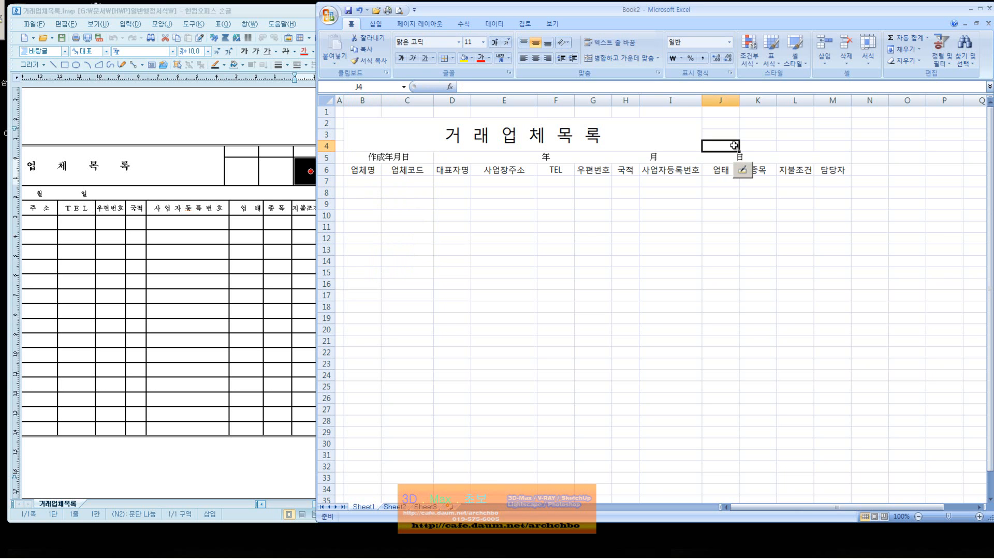
pyautogui.moveTo(731, 146); pyautogui.dragTo(731, 141)
pyautogui.rightClick(727, 141)
pyautogui.click(768, 269)
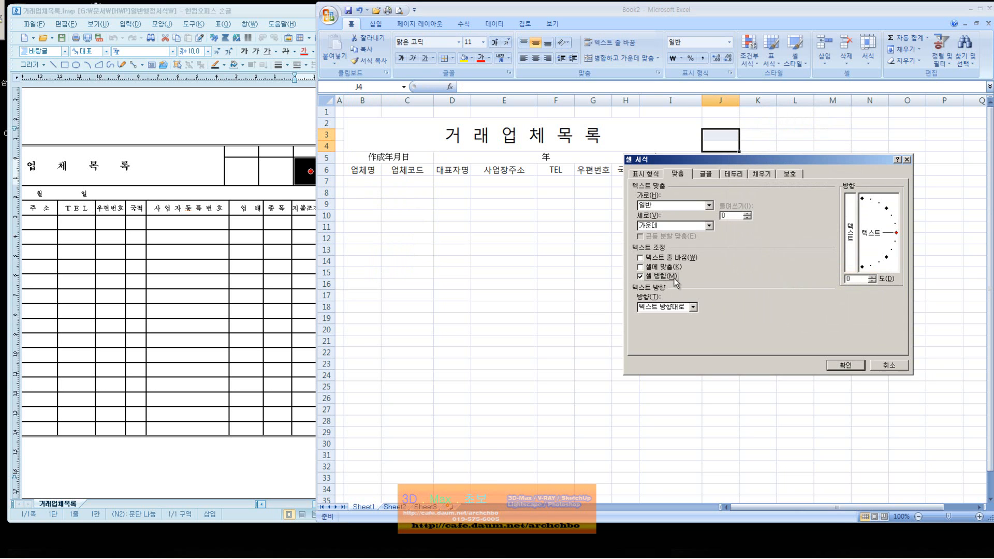
pyautogui.click(861, 368)
pyautogui.click(758, 170)
# Copy the merged box across columns K to M, then select the form B2:M29.
pyautogui.click(735, 147)
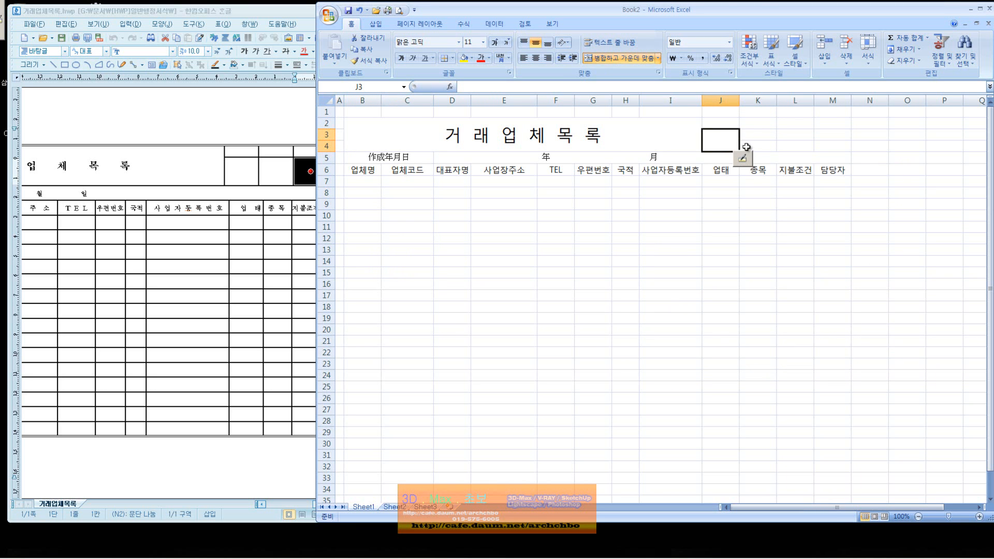
pyautogui.scroll(-1, 740, 149)
pyautogui.moveTo(740, 120); pyautogui.dragTo(834, 120)
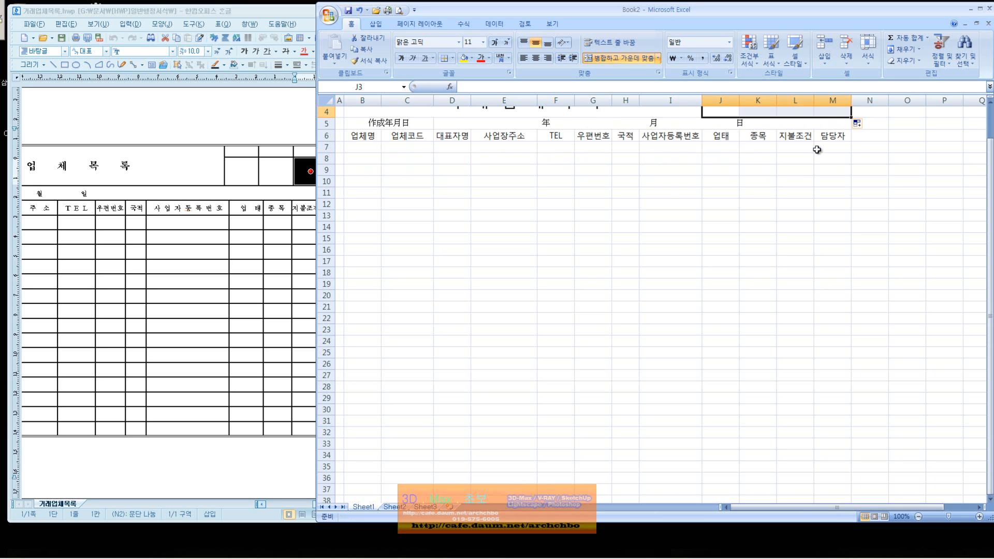
pyautogui.scroll(1, 815, 150)
pyautogui.click(763, 203)
pyautogui.moveTo(621, 133); pyautogui.dragTo(773, 431)
# Give B2:M29 outline and inside borders, with double lines on the top, bottom and right edges.
pyautogui.rightClick(515, 187)
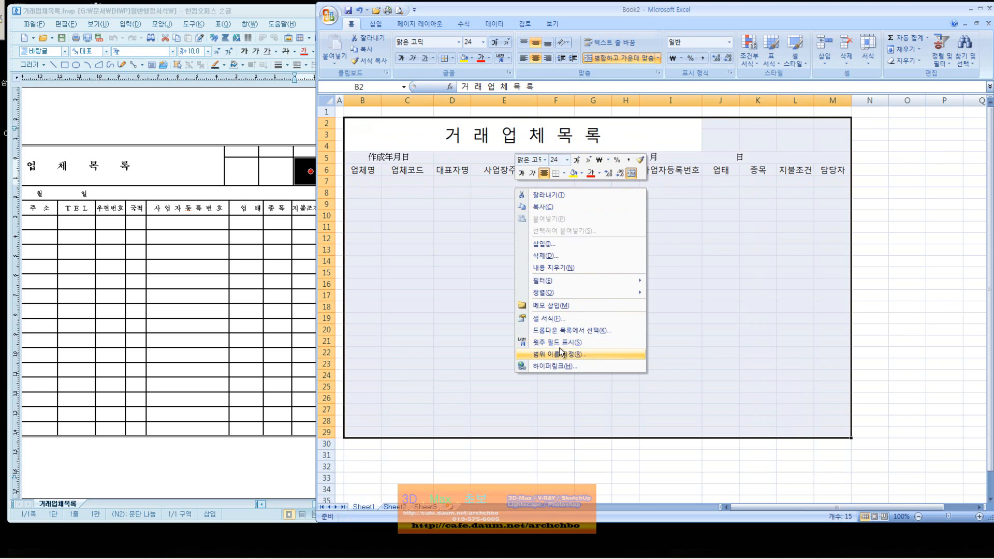
pyautogui.click(576, 318)
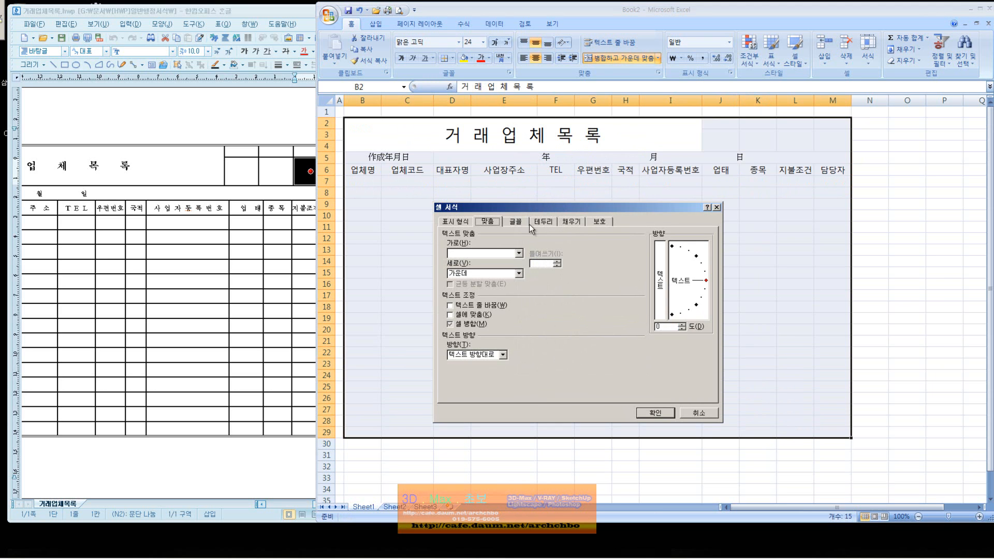
pyautogui.click(549, 224)
pyautogui.click(581, 250)
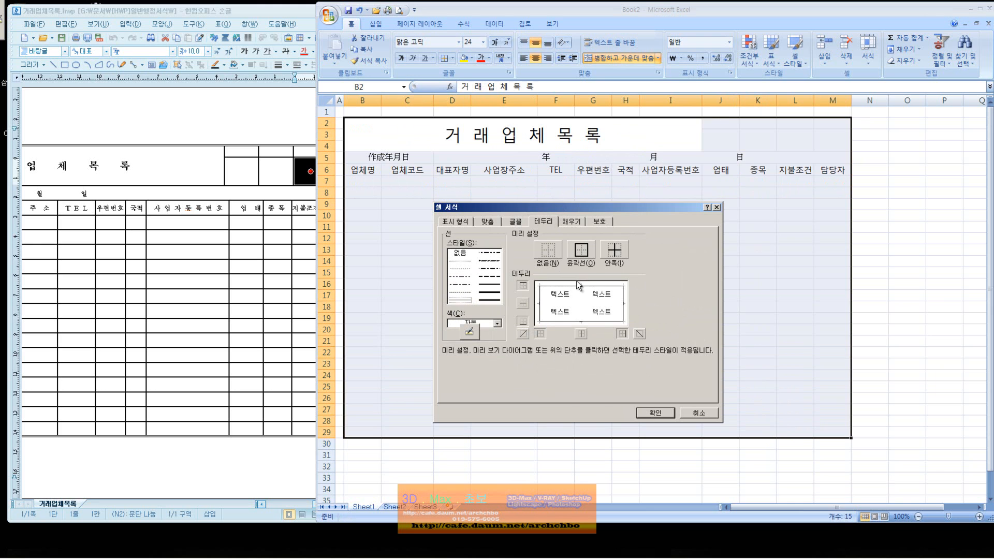
pyautogui.click(580, 334)
pyautogui.click(536, 306)
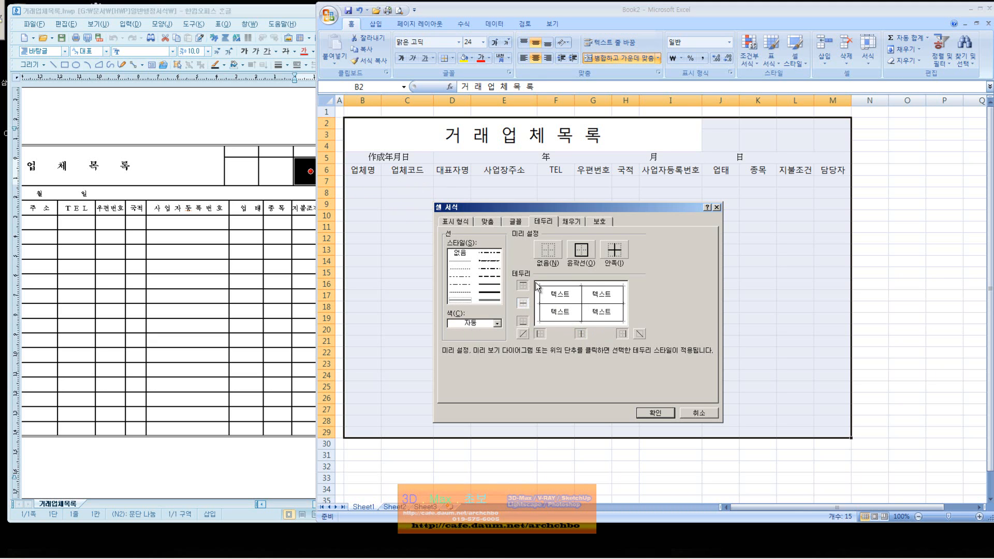
pyautogui.click(498, 300)
pyautogui.click(526, 287)
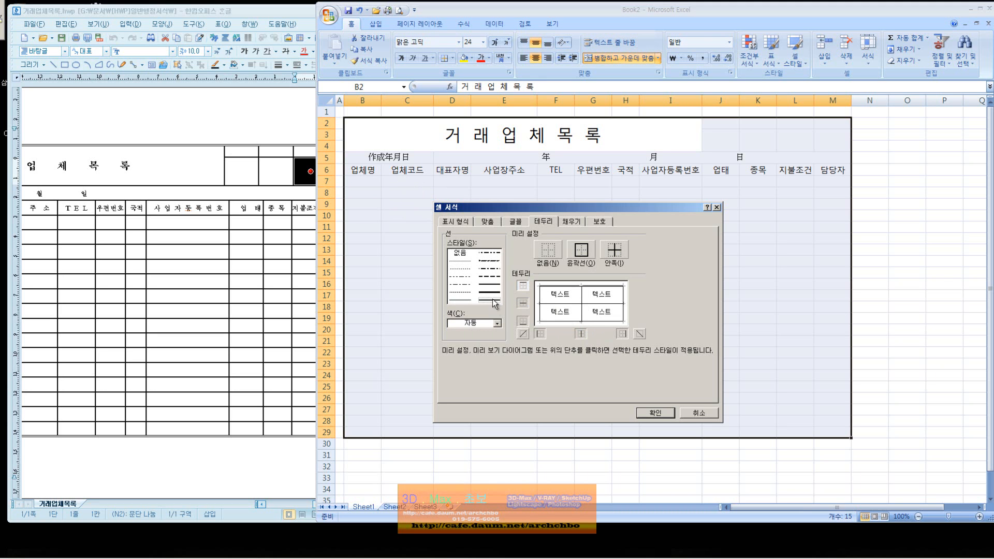
pyautogui.click(524, 324)
pyautogui.click(623, 334)
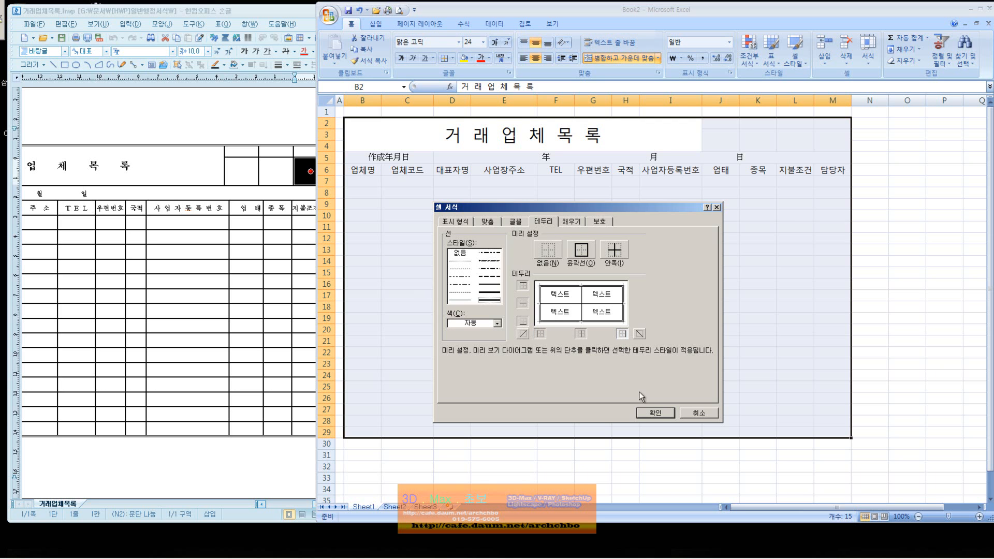
pyautogui.click(656, 410)
pyautogui.click(866, 388)
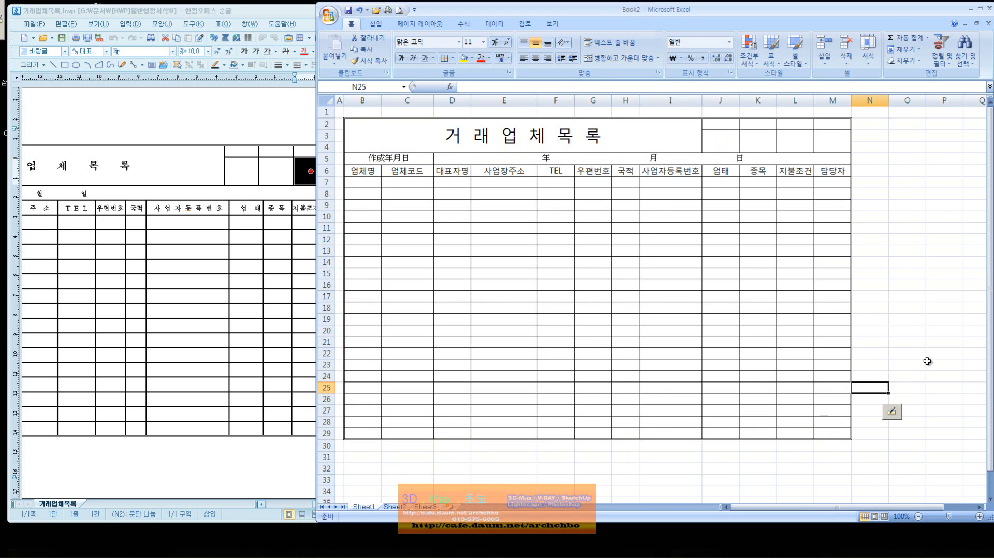
# Enter 대리, 과정, 부장 and 사장 into cells J2 through M2.
pyautogui.moveTo(937, 364); pyautogui.dragTo(942, 356)
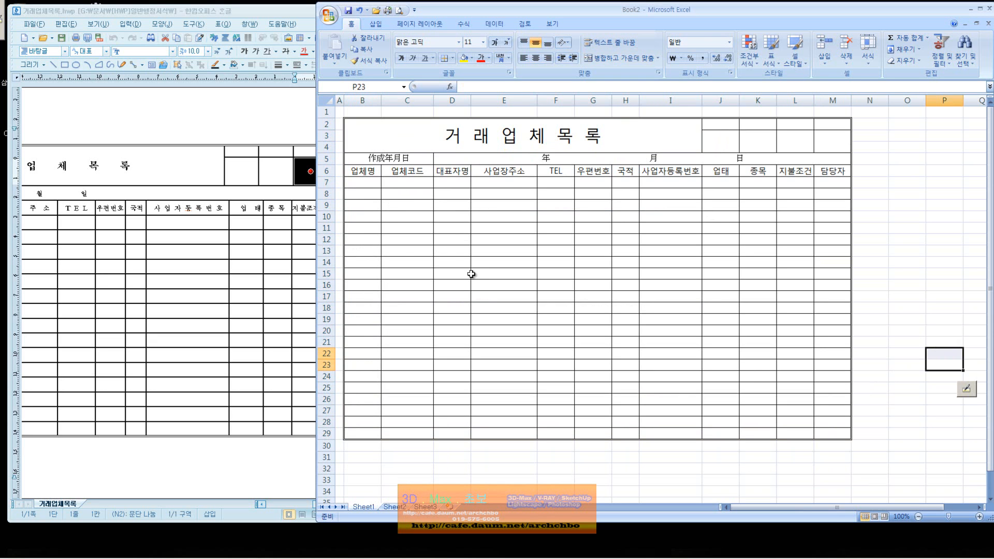
pyautogui.click(729, 124)
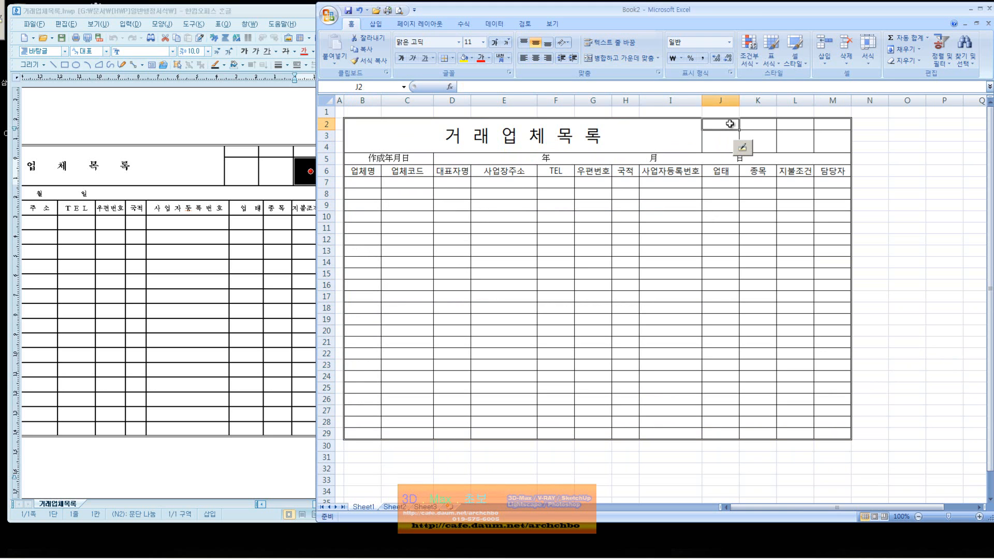
pyautogui.write('대리')
pyautogui.press('Tab')
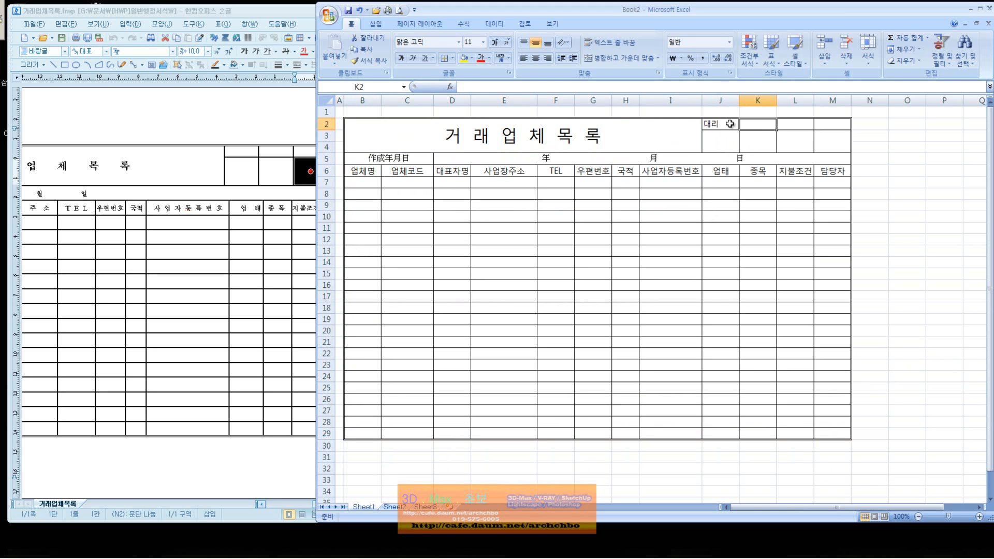
pyautogui.write('과저')
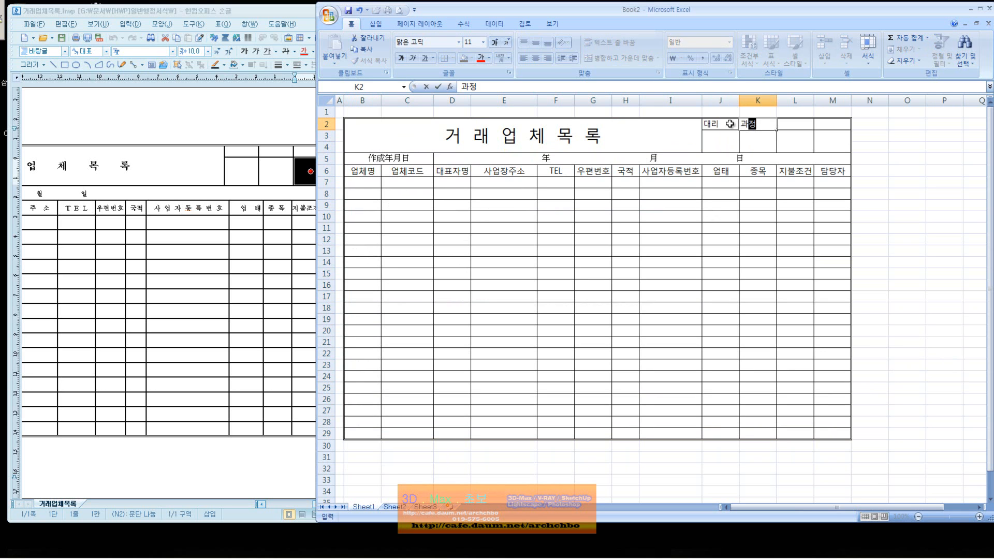
pyautogui.press('Tab')
pyautogui.write('부자')
pyautogui.press('Tab')
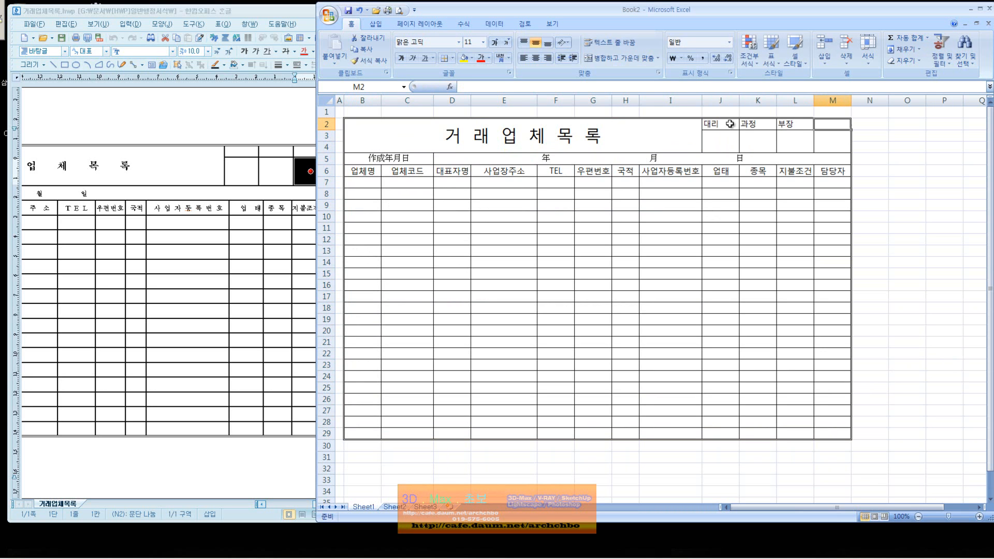
pyautogui.write('사장')
pyautogui.press('Return')
# Centre the J2:M2 labels, space them as 대 리, 과 정, 부 장, 사 장, and bold them.
pyautogui.moveTo(731, 122); pyautogui.dragTo(821, 127)
pyautogui.click(536, 58)
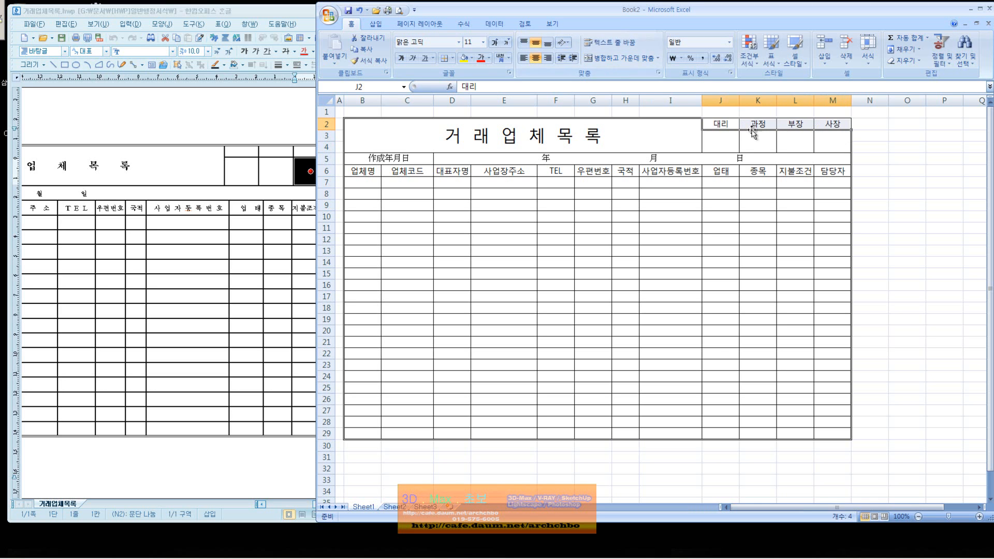
pyautogui.doubleClick(724, 124)
pyautogui.click(760, 124)
pyautogui.doubleClick(759, 125)
pyautogui.doubleClick(797, 125)
pyautogui.doubleClick(833, 124)
pyautogui.press('Return')
pyautogui.moveTo(834, 124); pyautogui.dragTo(721, 124)
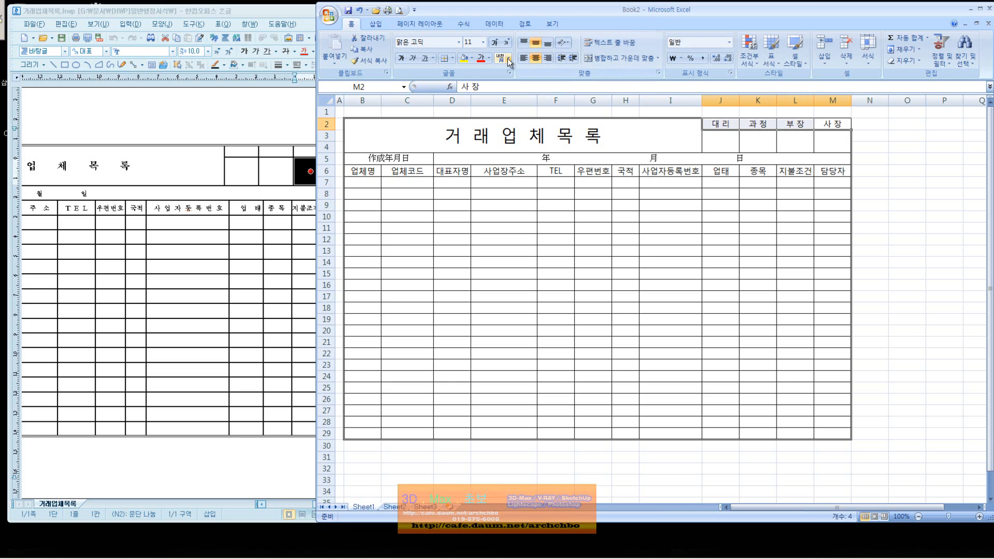
pyautogui.click(401, 58)
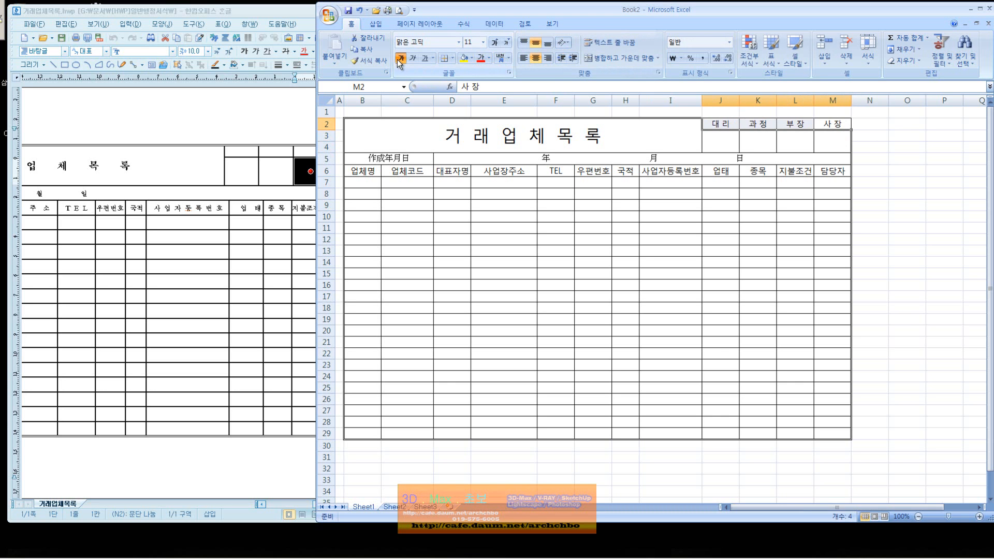
# Check the Hangul reference form, then return to the Excel workbook.
pyautogui.click(560, 144)
pyautogui.click(680, 262)
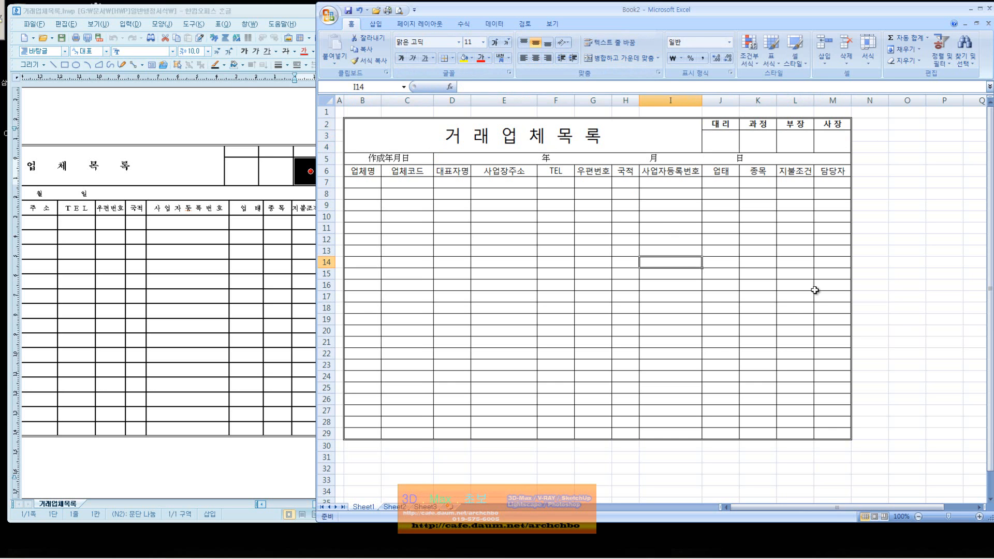
pyautogui.click(251, 340)
pyautogui.moveTo(321, 503)
pyautogui.mouseDown()
pyautogui.moveTo(268, 501)
pyautogui.moveTo(316, 501)
pyautogui.mouseUp()
pyautogui.click(526, 415)
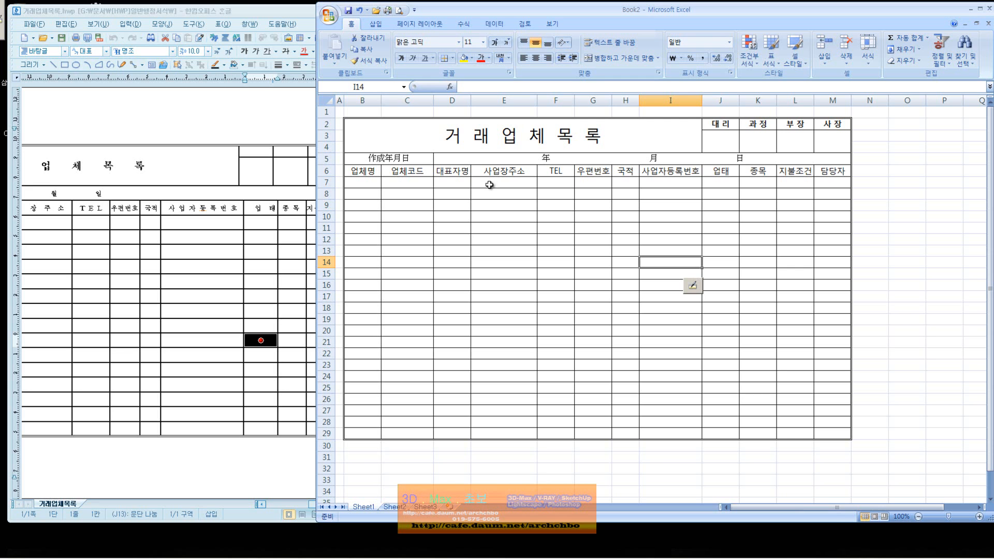
# Set the merged title's font size to 26 pt.
pyautogui.click(550, 148)
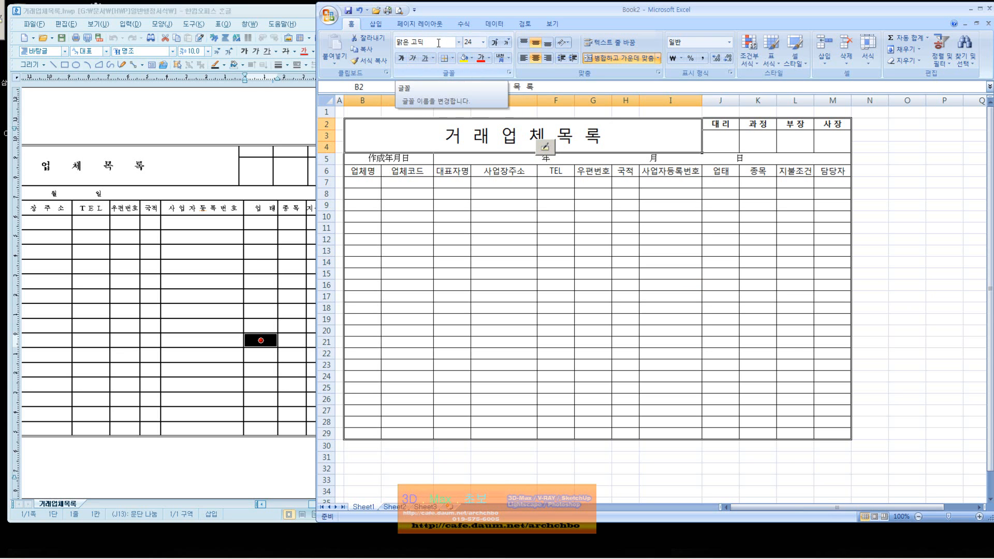
pyautogui.click(494, 44)
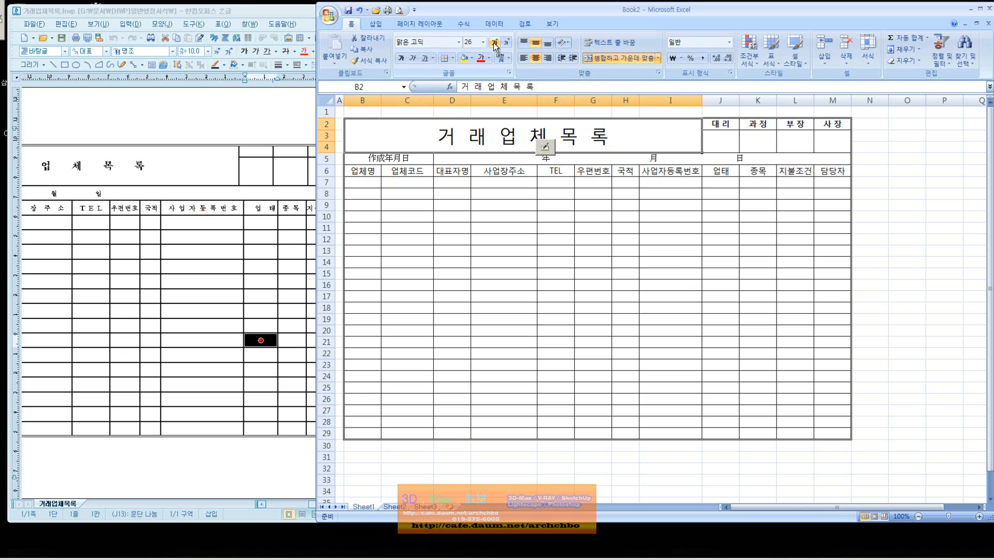
pyautogui.click(506, 43)
pyautogui.click(506, 43)
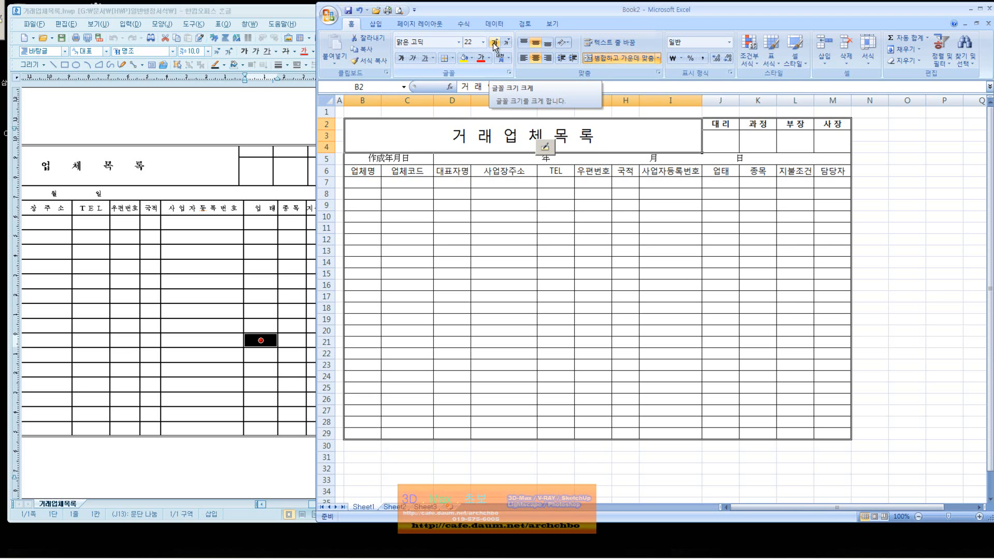
pyautogui.click(494, 43)
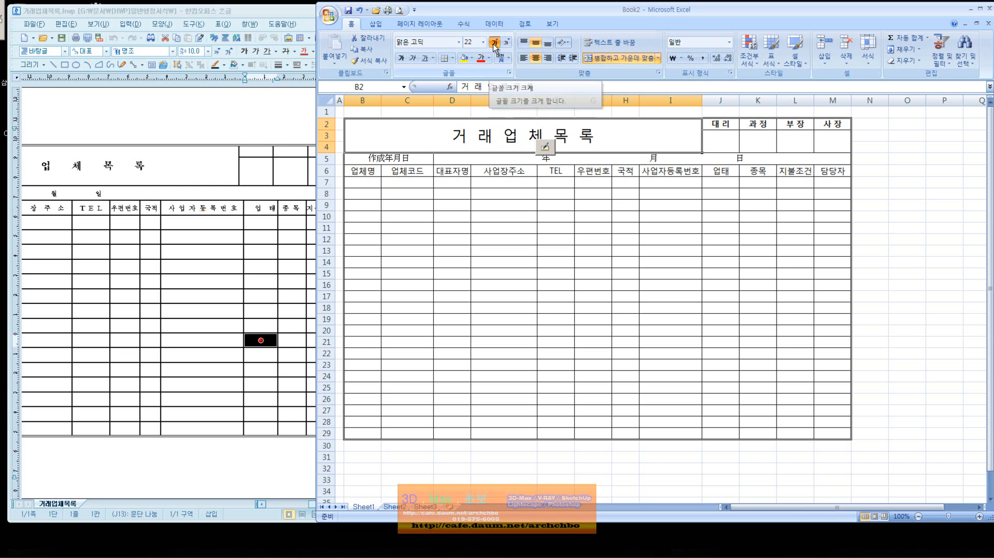
pyautogui.click(495, 44)
# Reduce the approval labels in J2:M2 to 10 pt.
pyautogui.moveTo(720, 124); pyautogui.dragTo(831, 124)
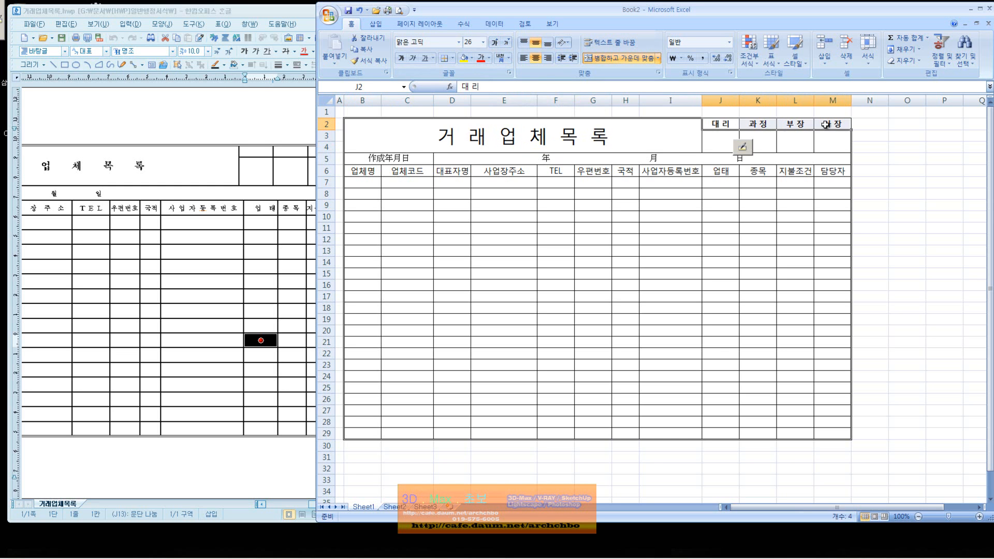
pyautogui.click(508, 42)
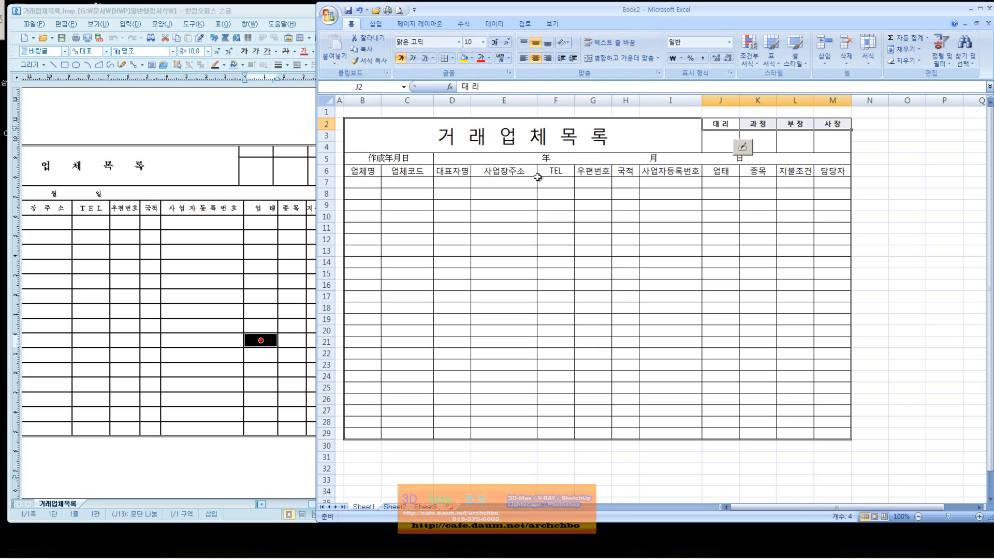
pyautogui.click(419, 160)
pyautogui.click(466, 193)
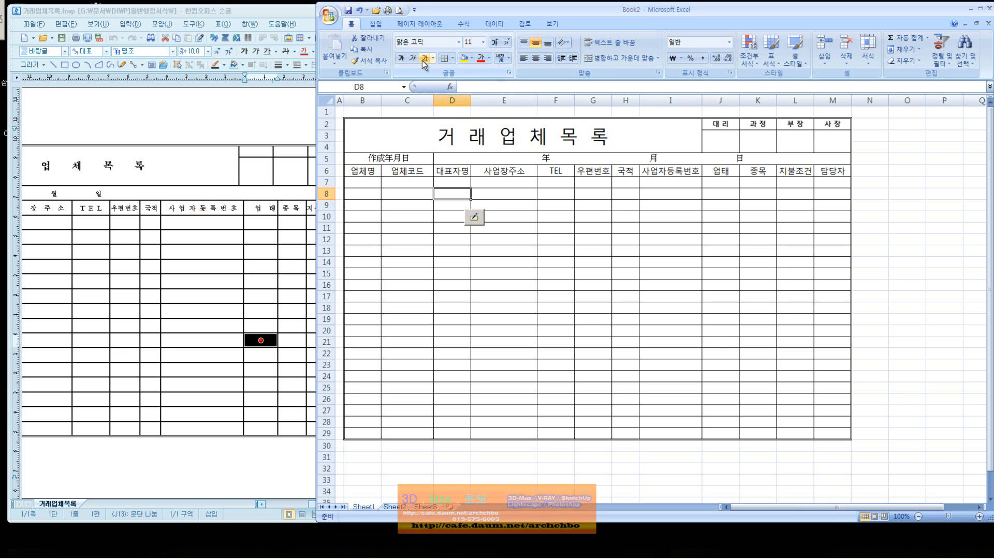
# Underline the merged 거 래 업 체 목 록 title in B2.
pyautogui.click(476, 133)
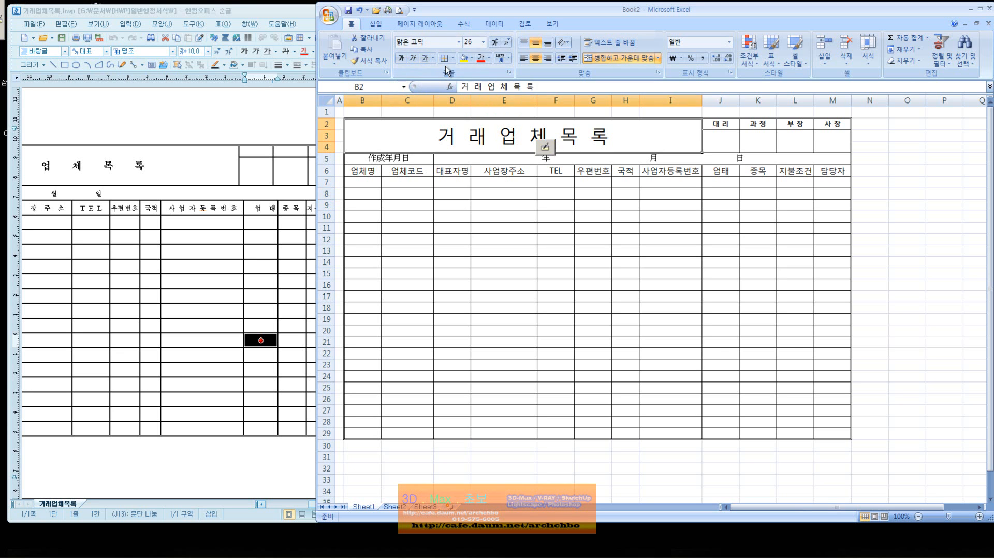
pyautogui.click(426, 59)
pyautogui.click(532, 216)
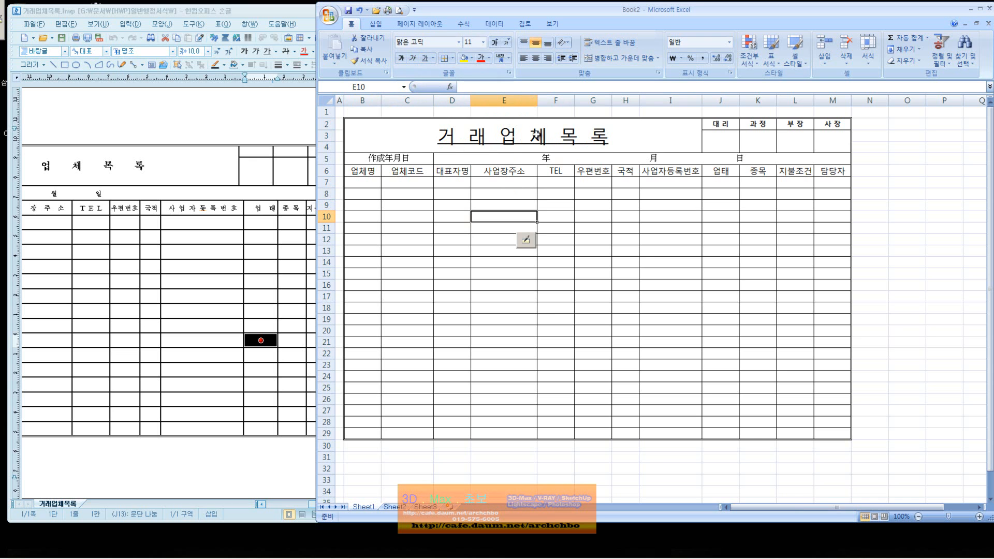
pyautogui.click(452, 58)
pyautogui.click(421, 134)
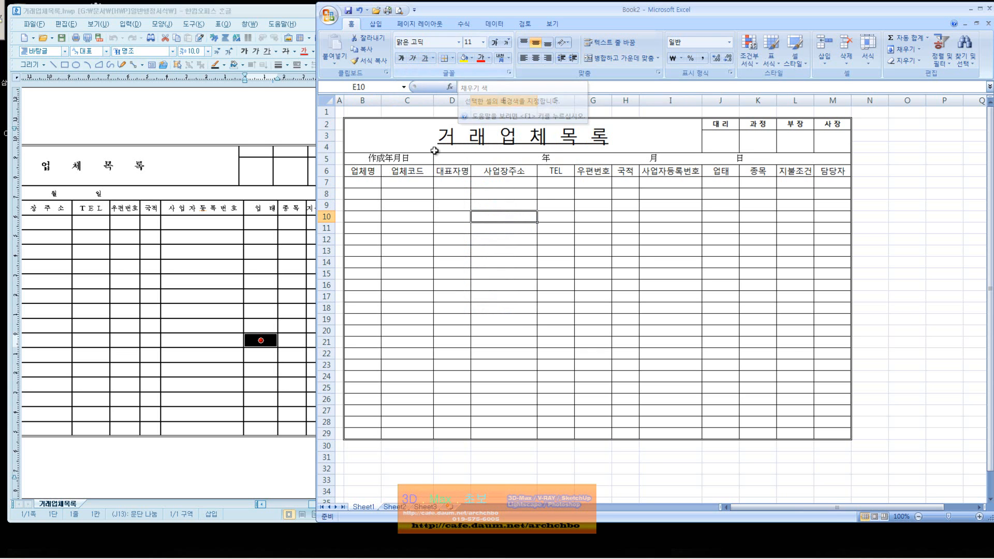
# Reselect the title cell and bring up the Fill Color choices.
pyautogui.click(431, 149)
pyautogui.click(490, 181)
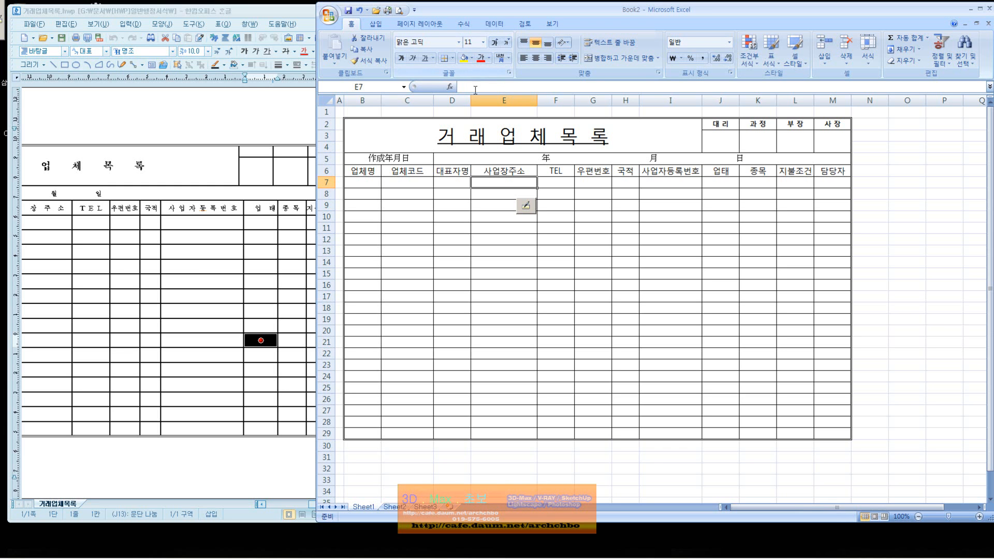
pyautogui.click(576, 144)
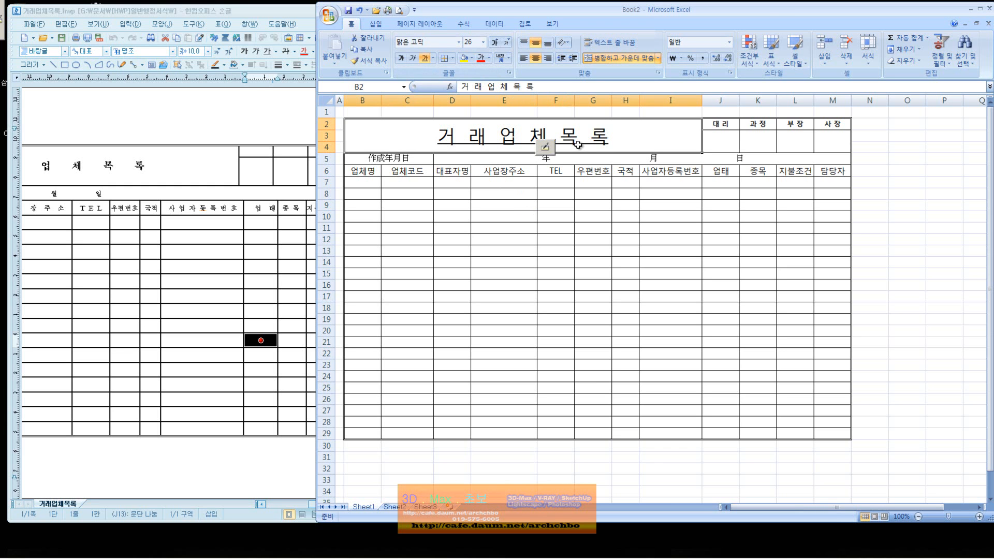
pyautogui.click(471, 58)
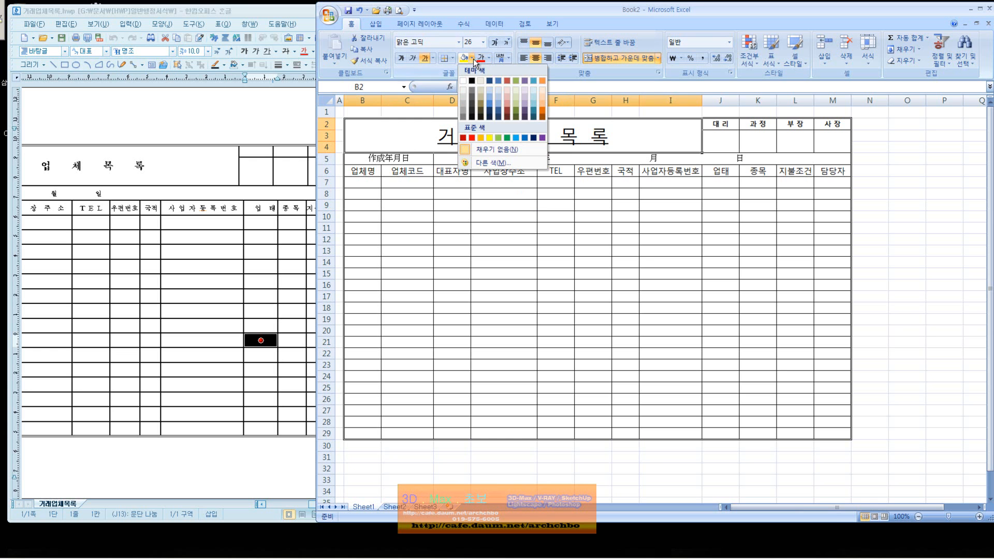
# Fill the title and the 대리–사장 approval headers J2:M2 light blue.
pyautogui.click(498, 89)
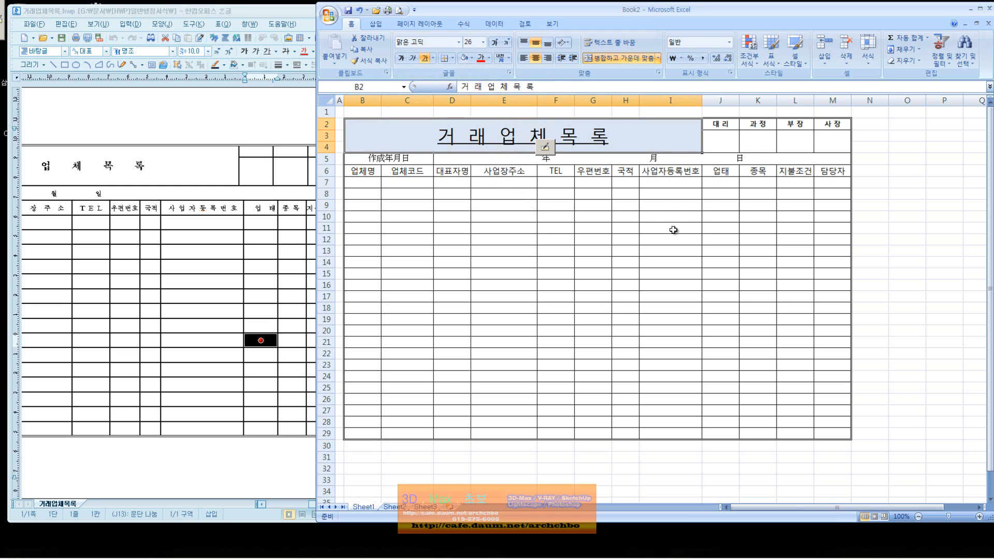
pyautogui.moveTo(720, 125); pyautogui.dragTo(823, 126)
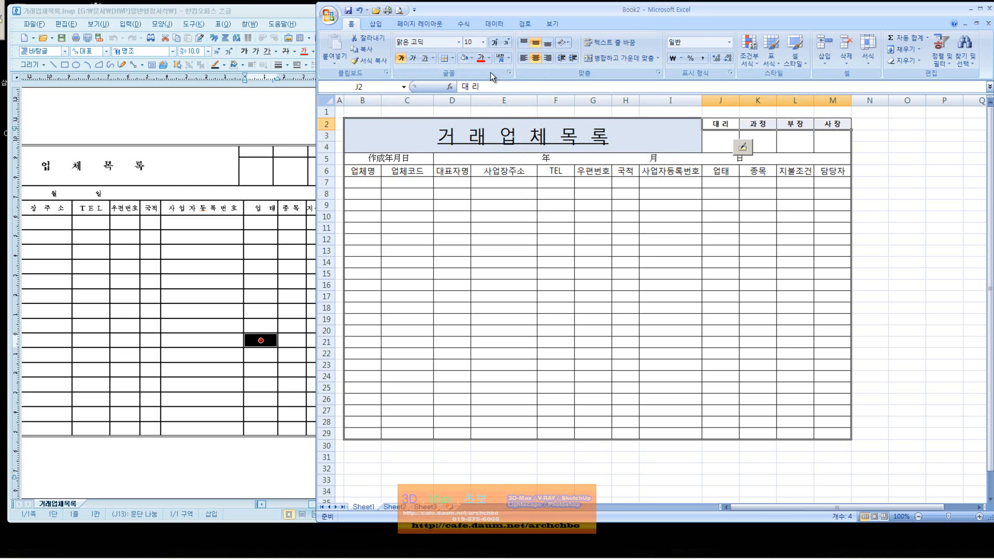
pyautogui.click(468, 59)
pyautogui.click(494, 213)
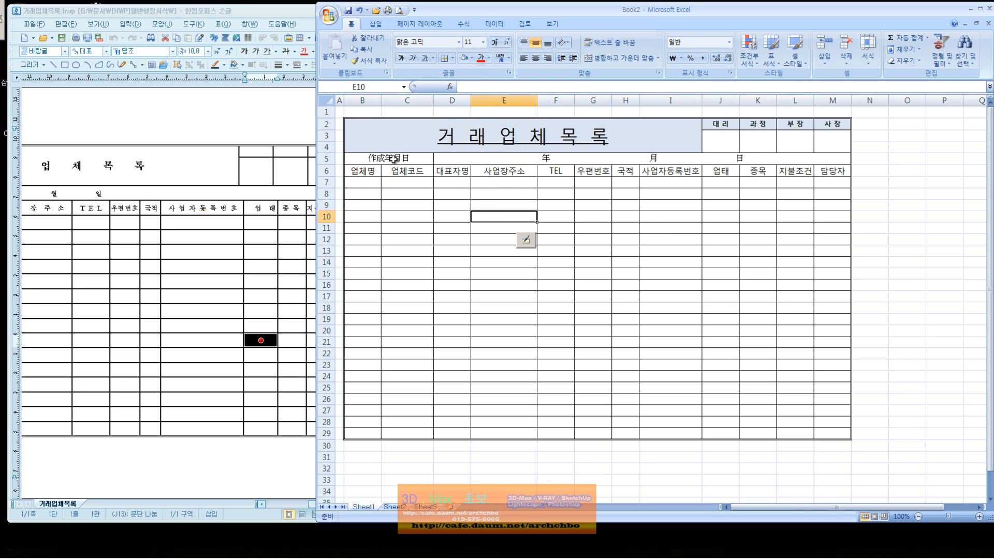
# Fill the 作成年月日 date row tan and the B6:M6 column-heading row olive green.
pyautogui.moveTo(393, 158); pyautogui.dragTo(444, 160)
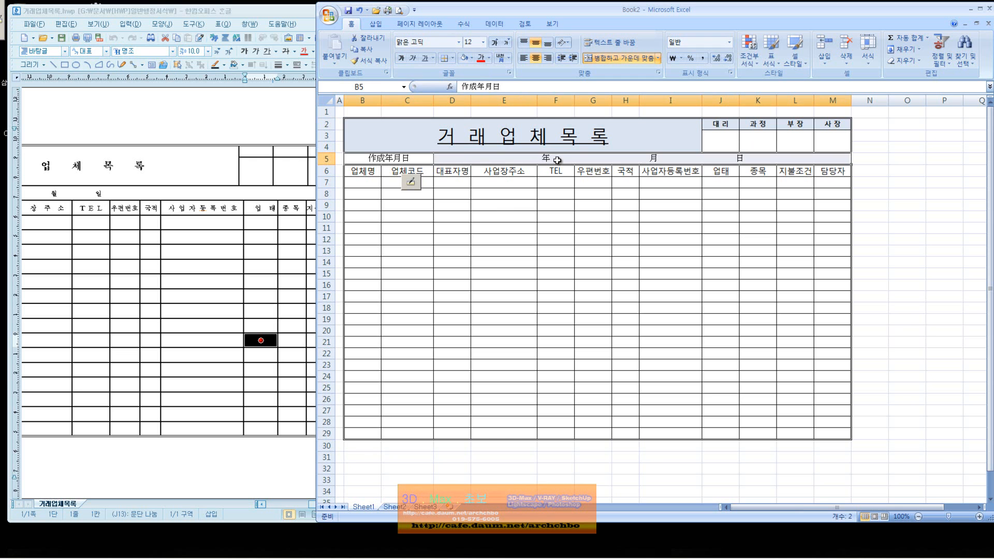
pyautogui.click(472, 58)
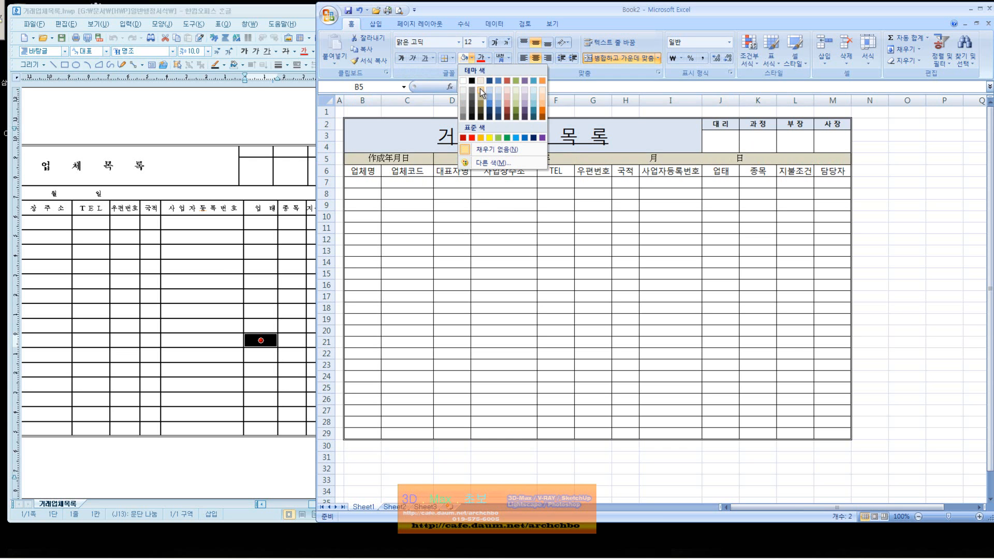
pyautogui.click(480, 88)
pyautogui.click(374, 172)
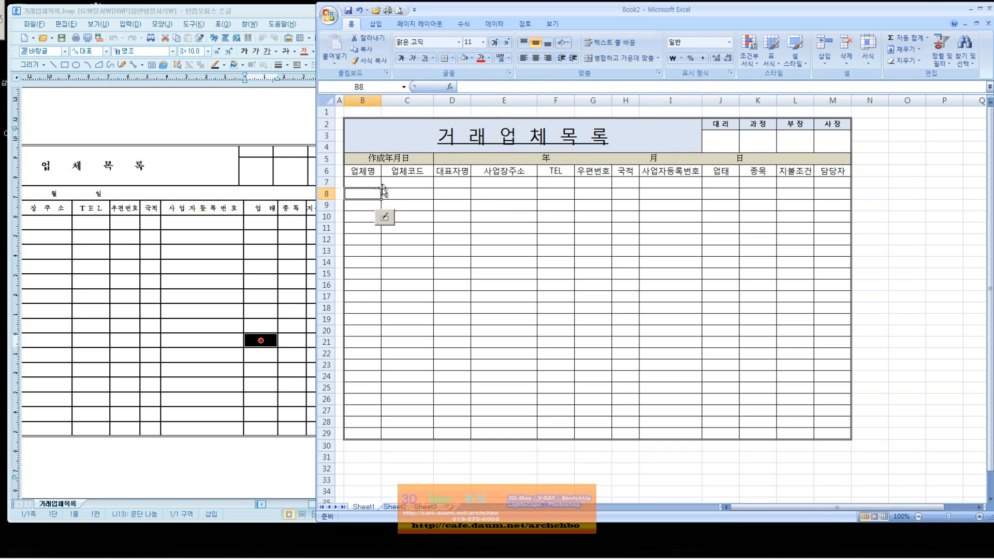
pyautogui.moveTo(375, 172); pyautogui.dragTo(816, 170)
pyautogui.click(471, 58)
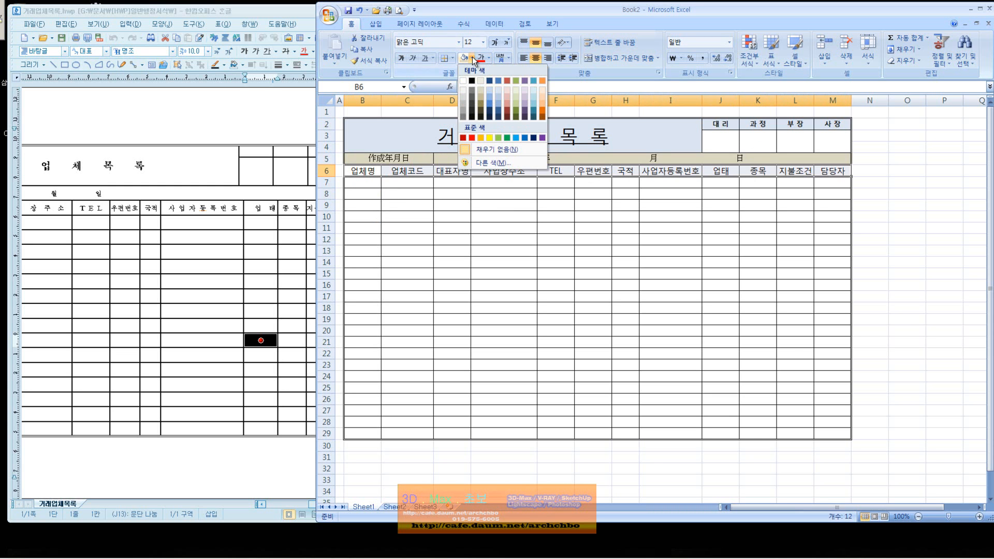
pyautogui.click(516, 110)
pyautogui.click(952, 297)
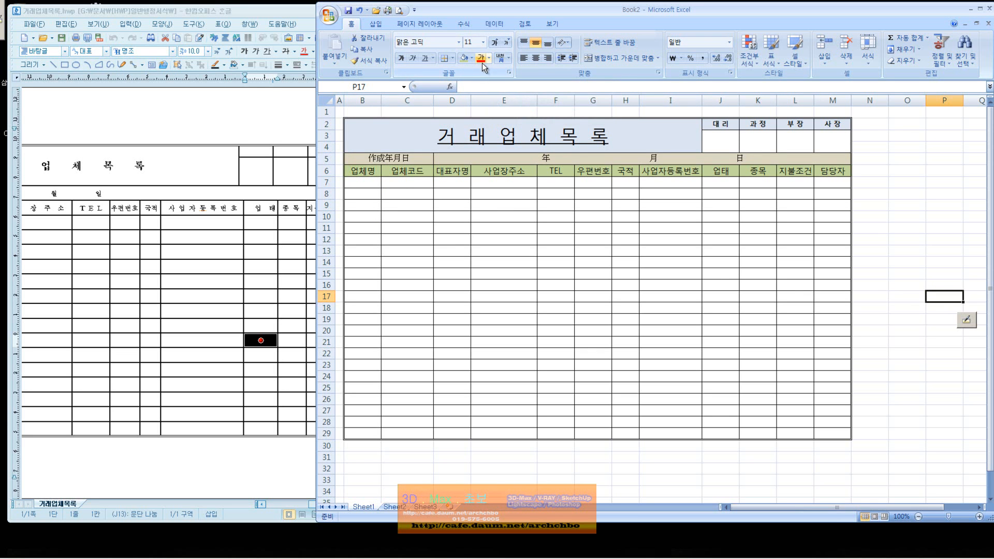
# Colour the 거래업체목록 title text and the 대리–사장 heading text orange.
pyautogui.doubleClick(467, 139)
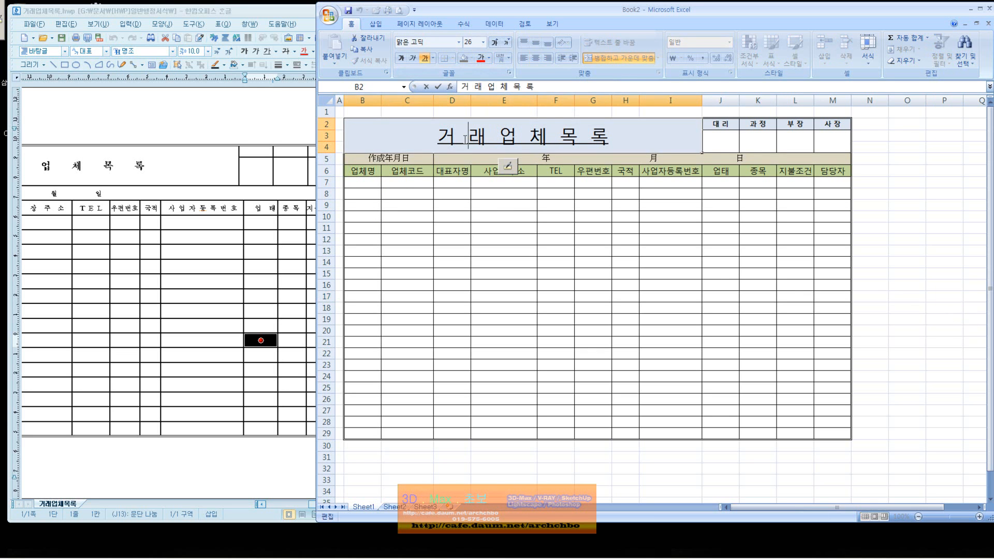
pyautogui.moveTo(519, 137); pyautogui.dragTo(564, 137)
pyautogui.click(624, 136)
pyautogui.moveTo(630, 140); pyautogui.dragTo(400, 139)
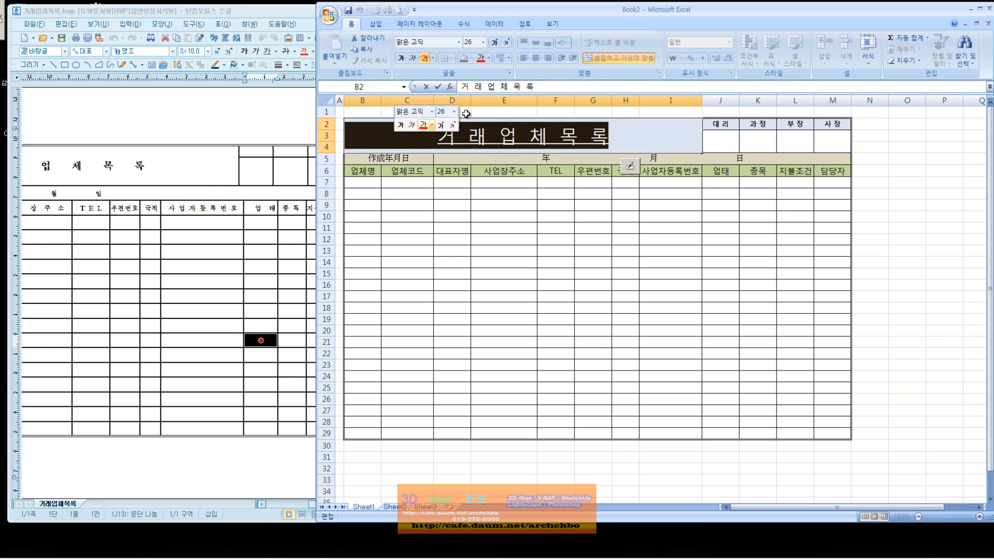
pyautogui.click(489, 57)
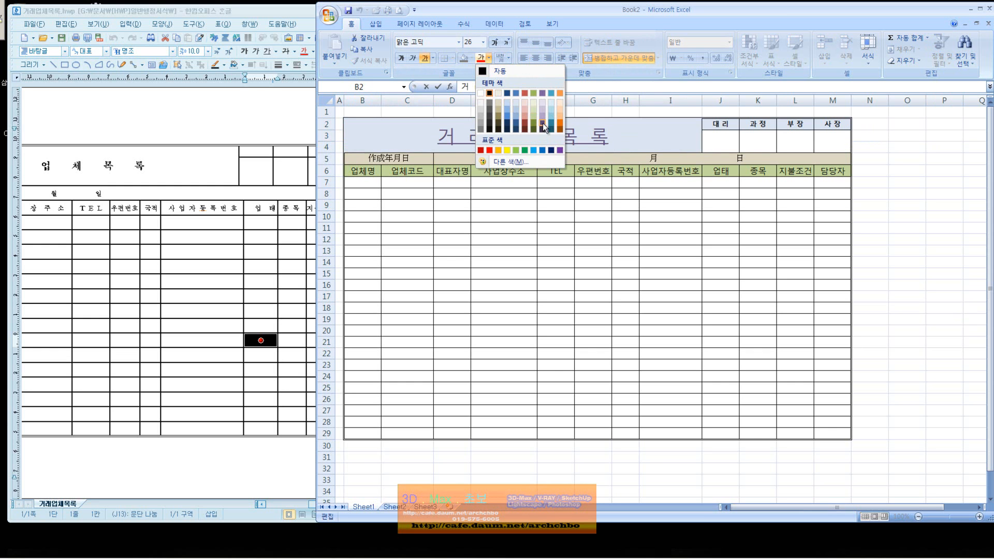
pyautogui.click(559, 129)
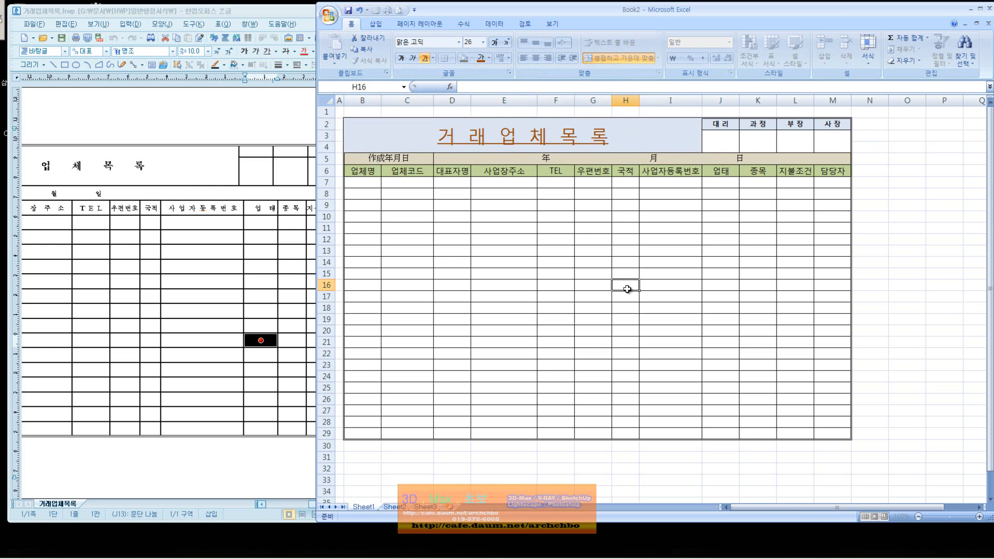
pyautogui.click(626, 285)
pyautogui.moveTo(724, 126); pyautogui.dragTo(832, 125)
pyautogui.click(480, 58)
pyautogui.click(592, 205)
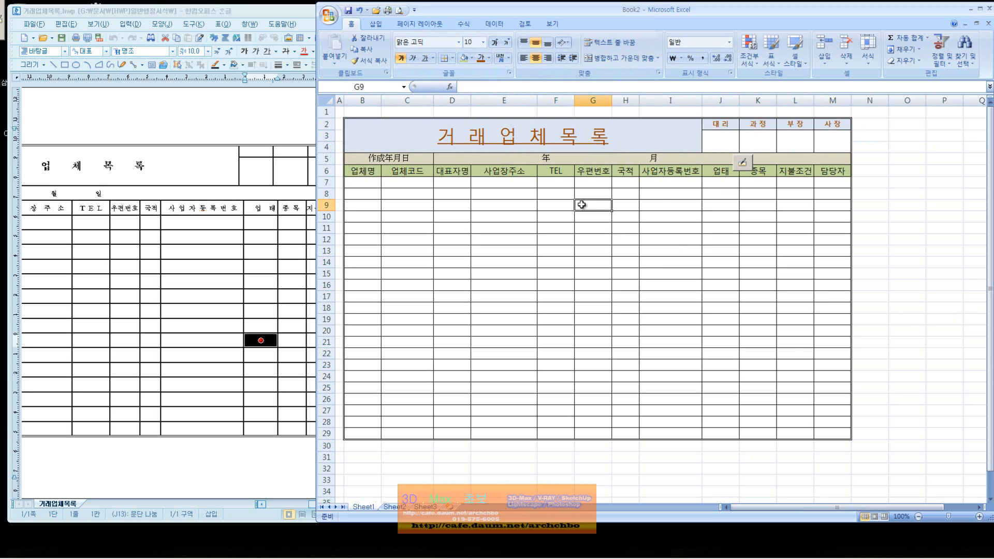
# Give the B5:M5 date row a new font colour and maximise the Excel window.
pyautogui.moveTo(377, 159); pyautogui.dragTo(771, 160)
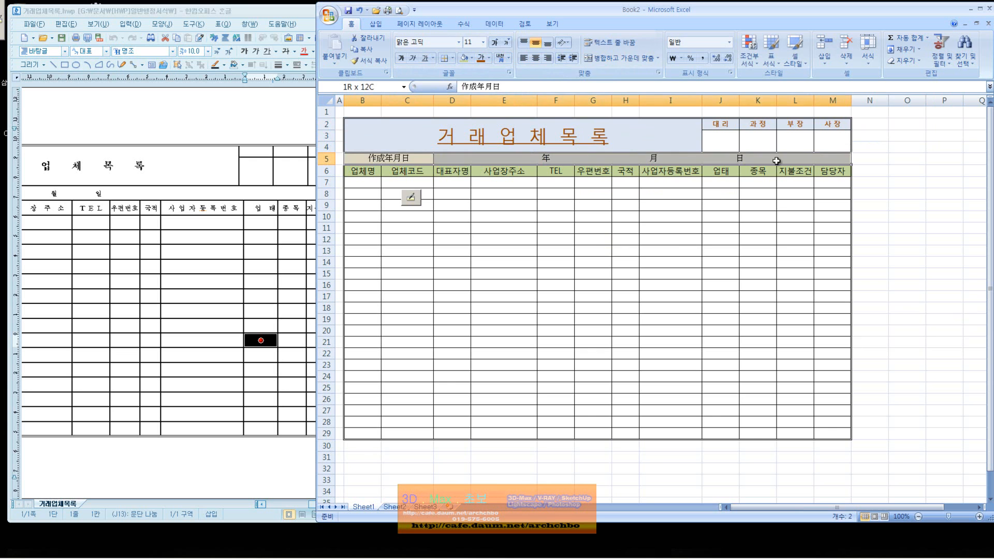
pyautogui.click(489, 58)
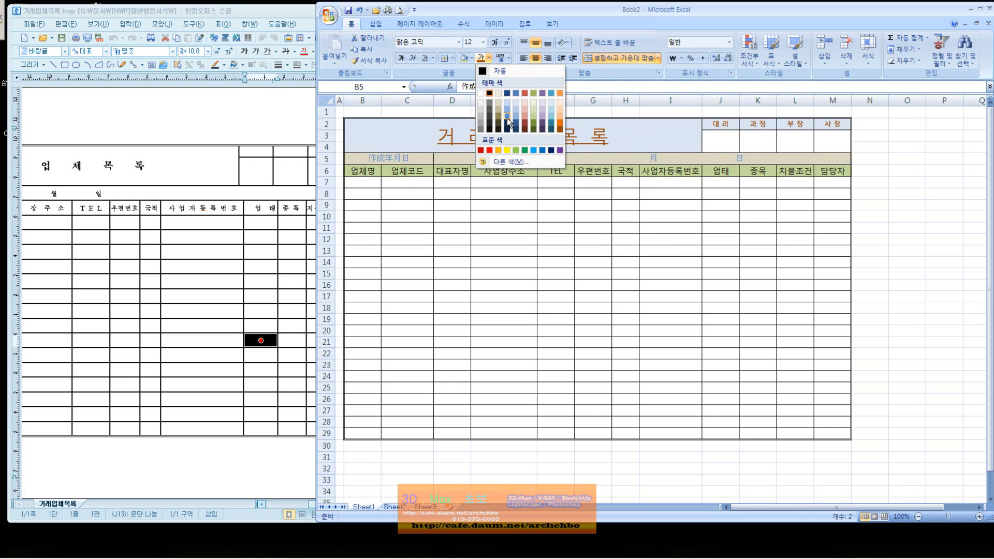
pyautogui.click(506, 132)
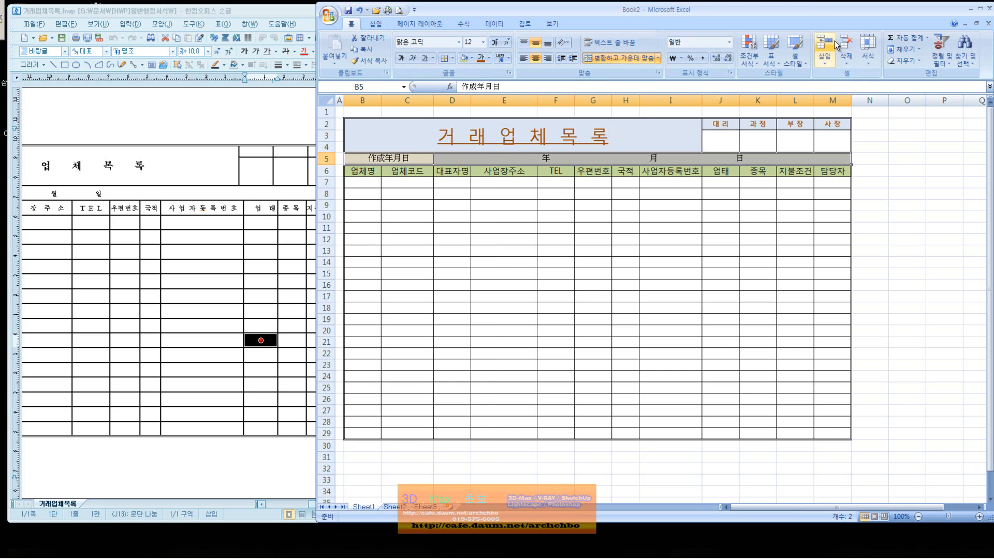
pyautogui.doubleClick(813, 11)
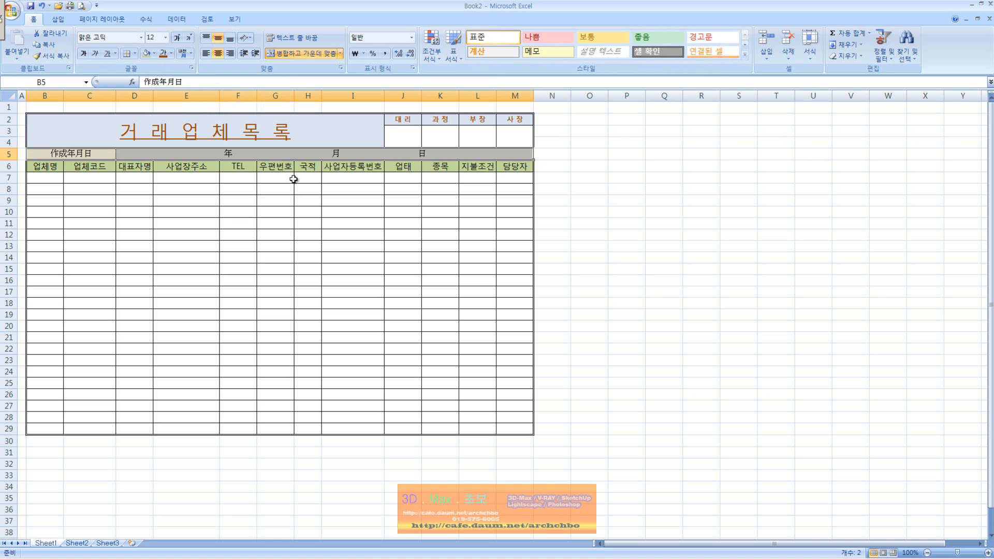
# Apply a pale 20% - 강조 cell style to the merged title cell B2.
pyautogui.click(339, 133)
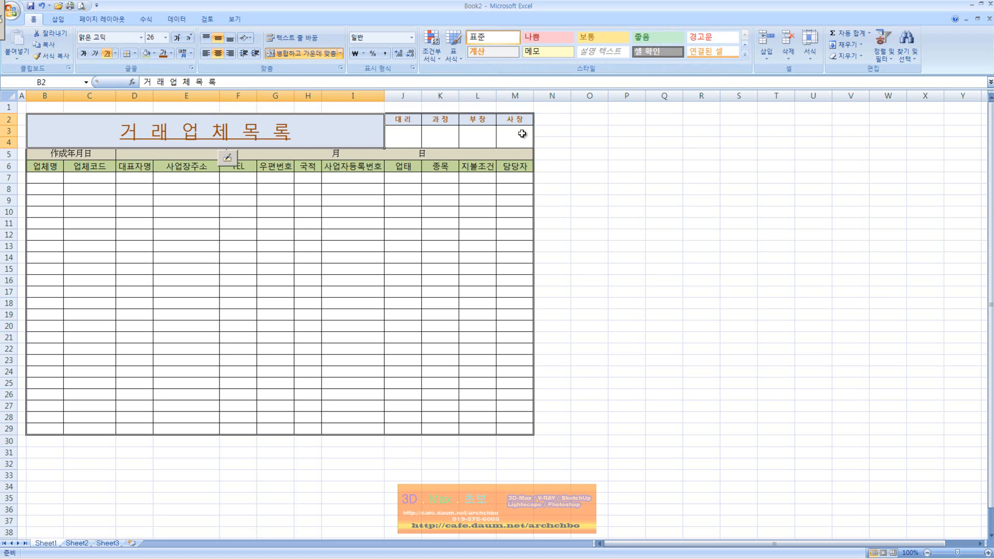
pyautogui.click(746, 45)
pyautogui.click(745, 45)
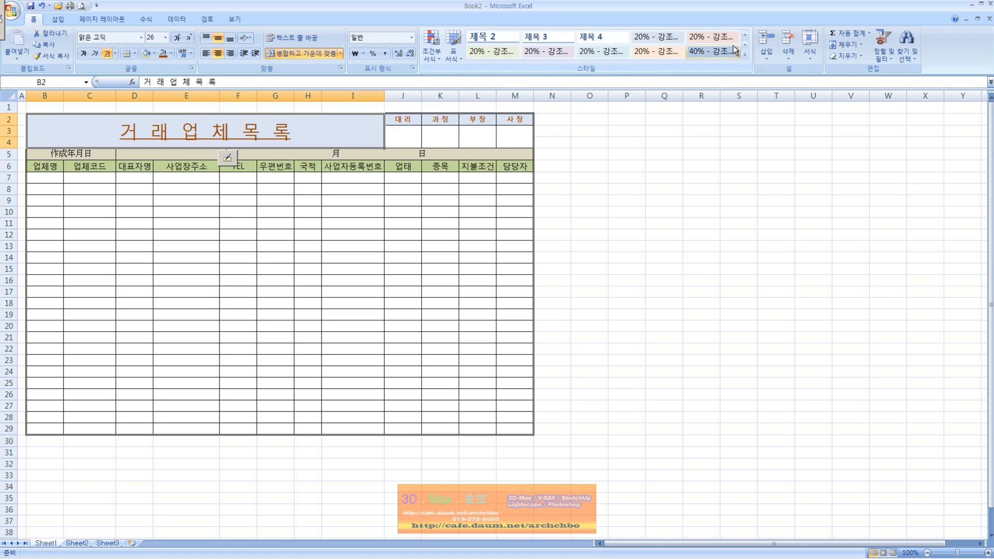
pyautogui.click(501, 51)
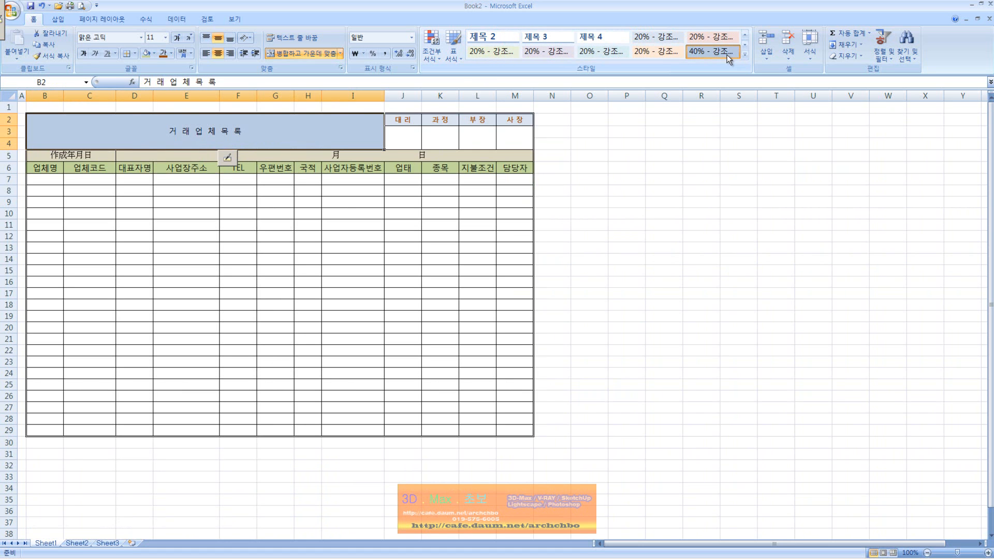
pyautogui.click(746, 57)
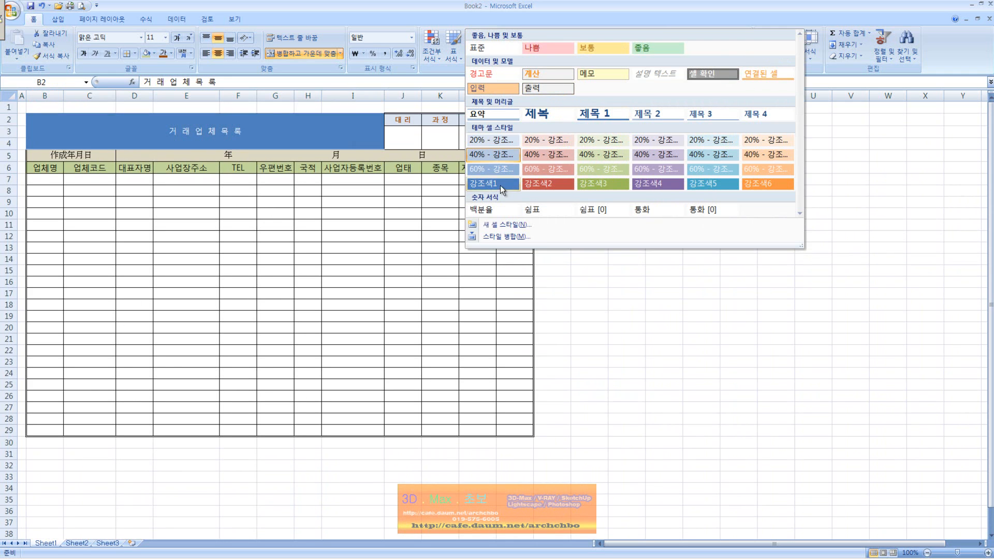
# Give the title the blue 강조색1 cell style and enlarge its text to 24.
pyautogui.click(501, 185)
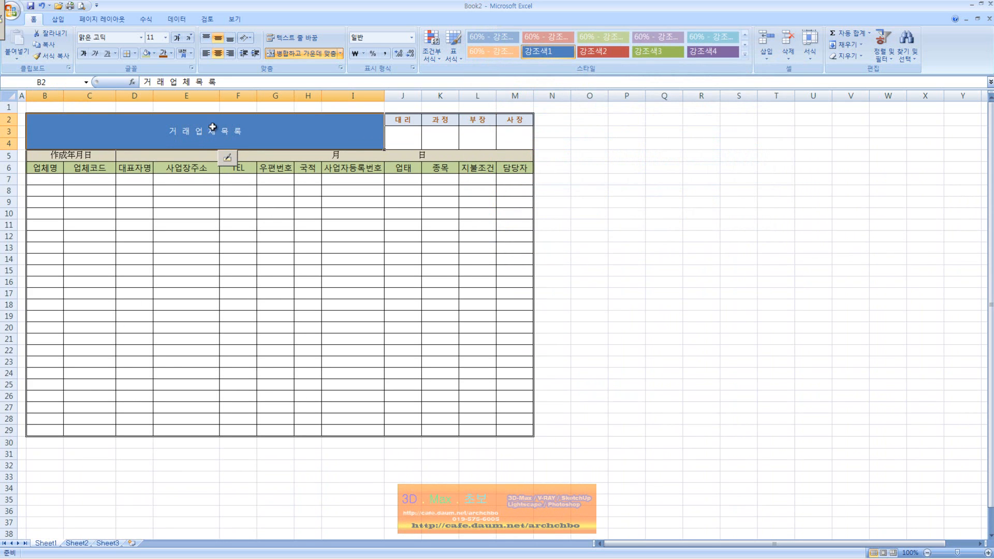
pyautogui.click(165, 37)
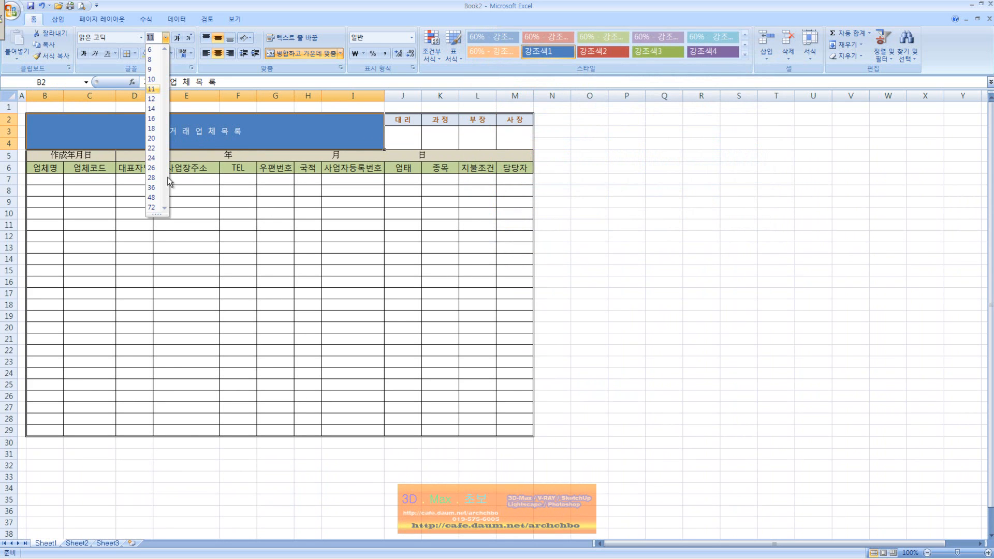
pyautogui.click(151, 158)
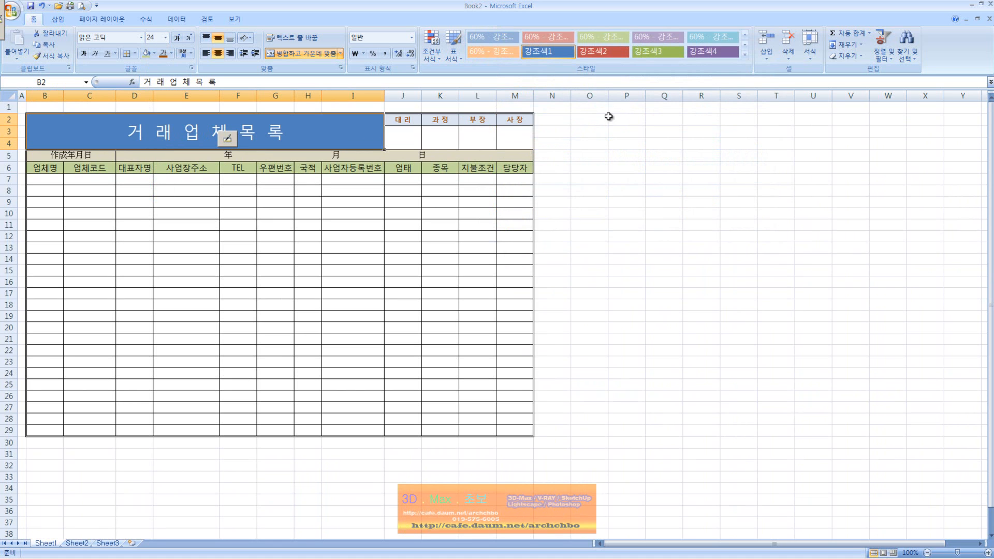
pyautogui.click(470, 179)
# Apply the green 좋음 style to the 대리–사장 approval headers, then switch to the View ribbon.
pyautogui.moveTo(406, 120); pyautogui.dragTo(510, 120)
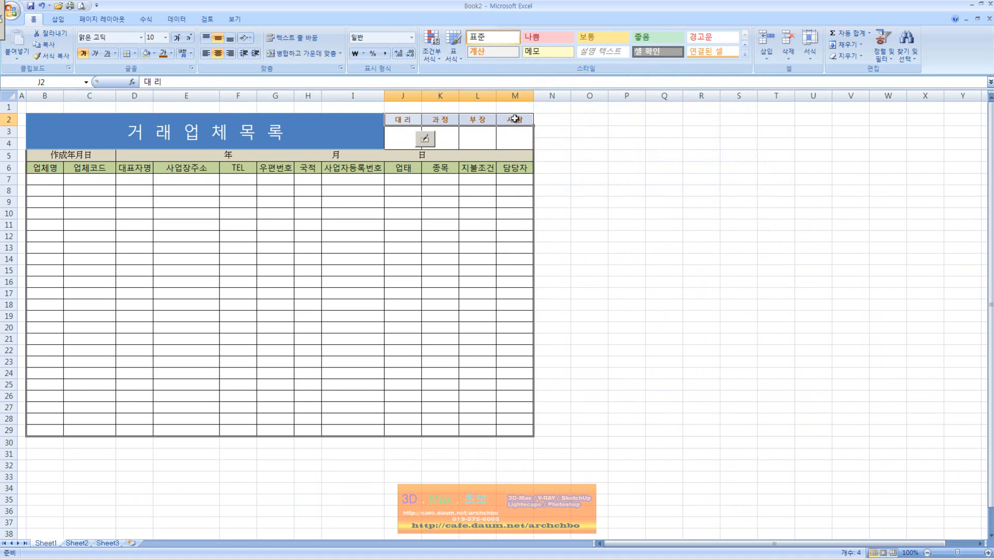
pyautogui.click(656, 41)
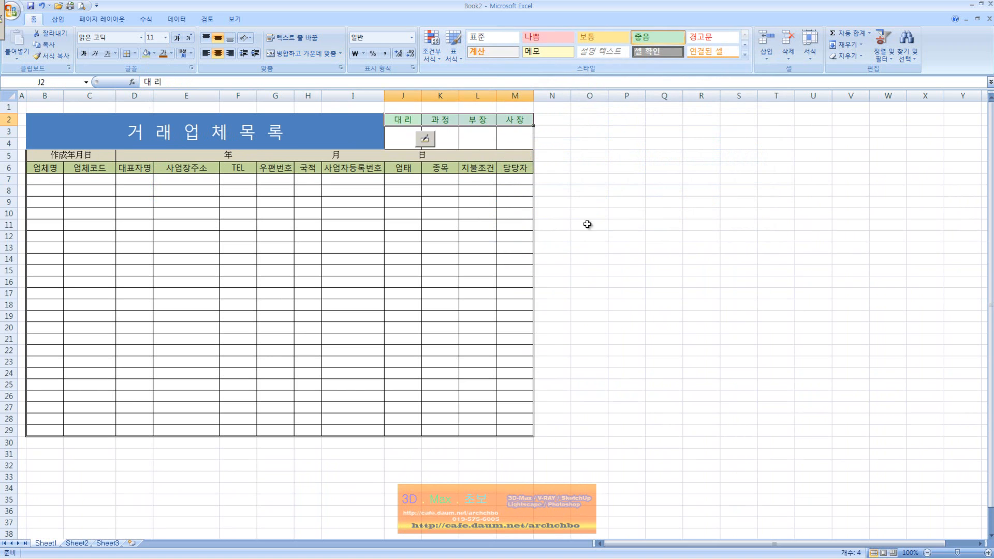
pyautogui.click(587, 226)
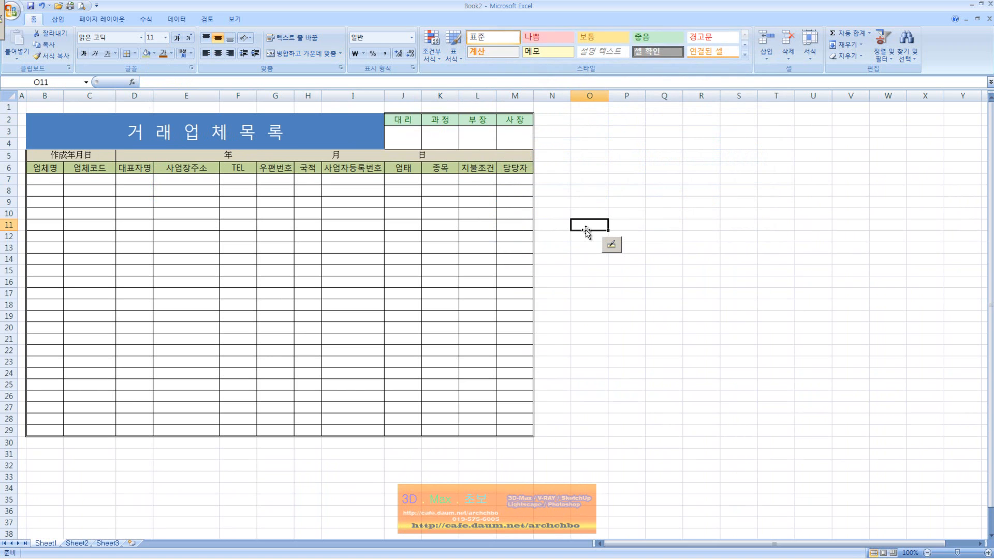
pyautogui.click(745, 45)
pyautogui.click(746, 55)
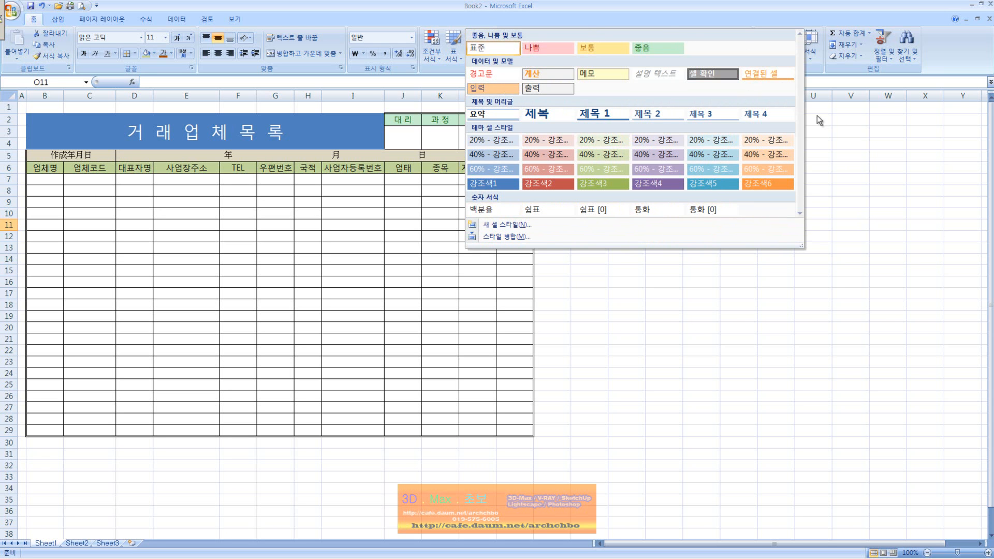
pyautogui.click(844, 142)
pyautogui.click(536, 266)
pyautogui.click(589, 297)
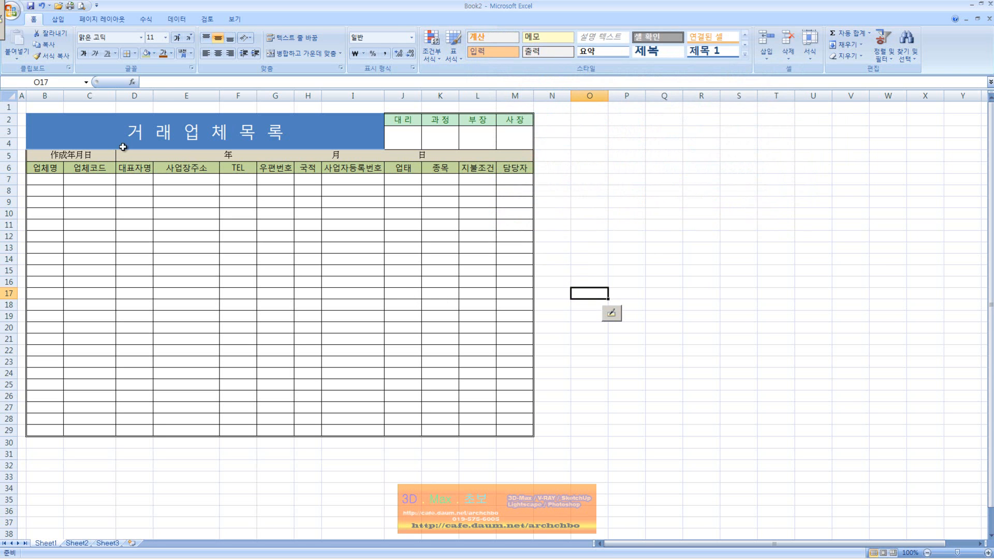
pyautogui.click(236, 21)
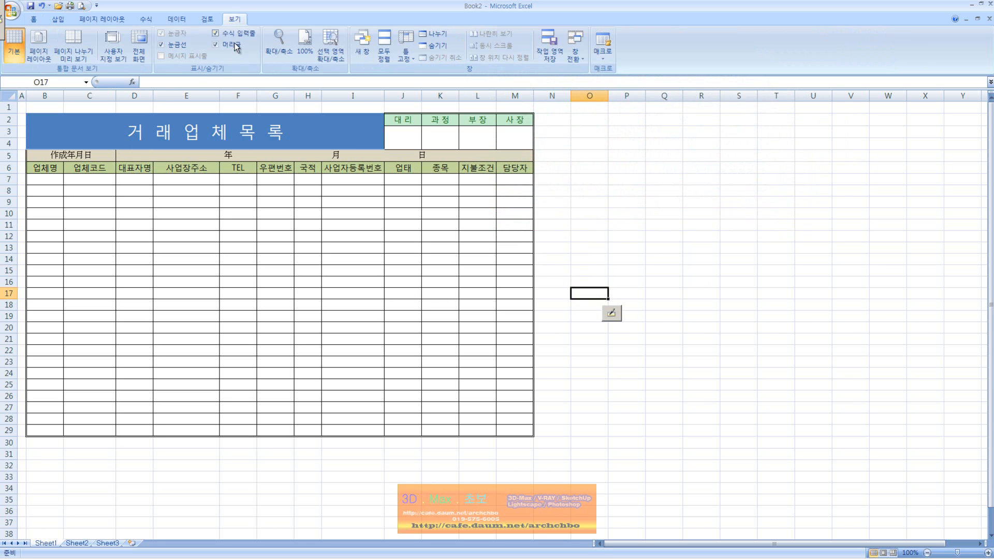
# Uncheck 눈금선 to hide gridlines and rename the Sheet1 tab to 거래업체목록표.
pyautogui.click(162, 45)
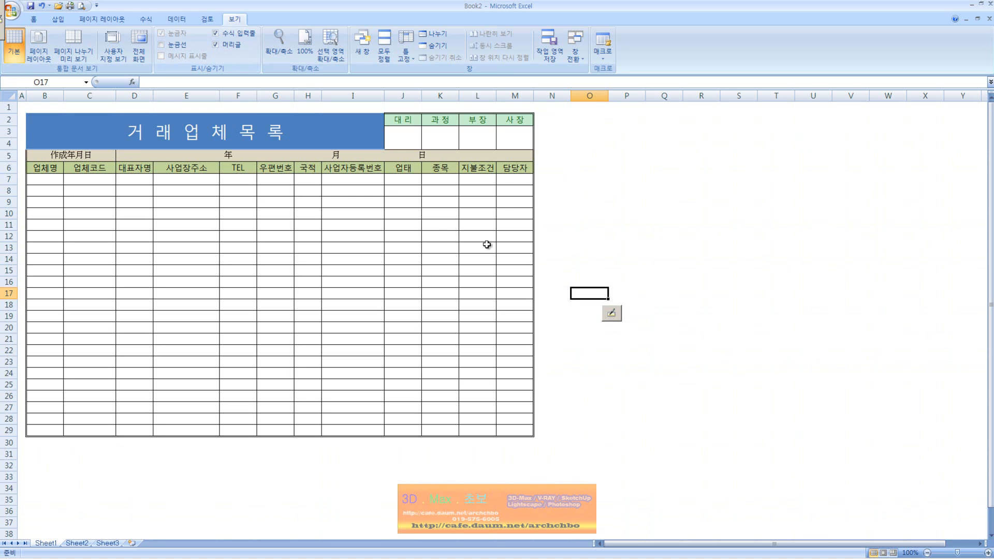
pyautogui.click(623, 248)
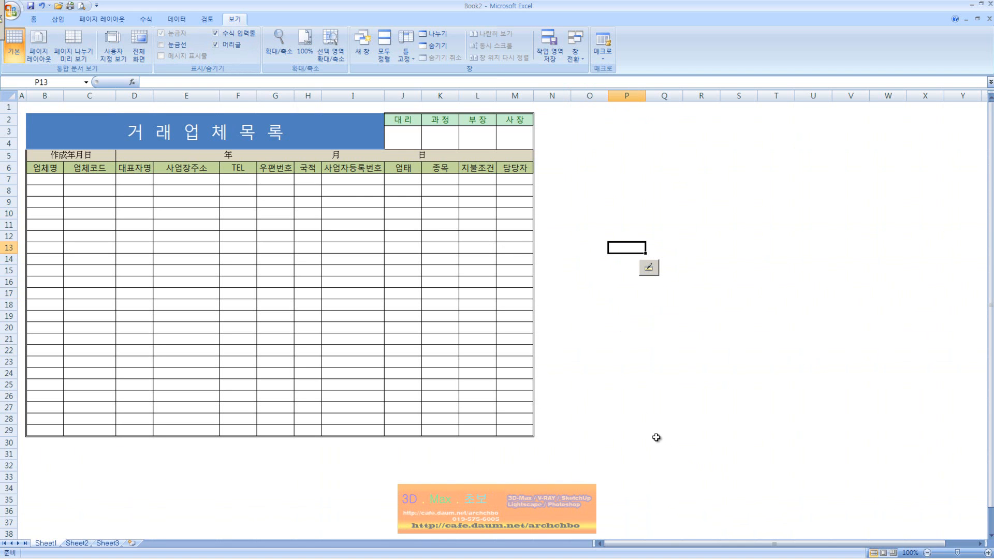
pyautogui.doubleClick(51, 541)
pyautogui.write('거래')
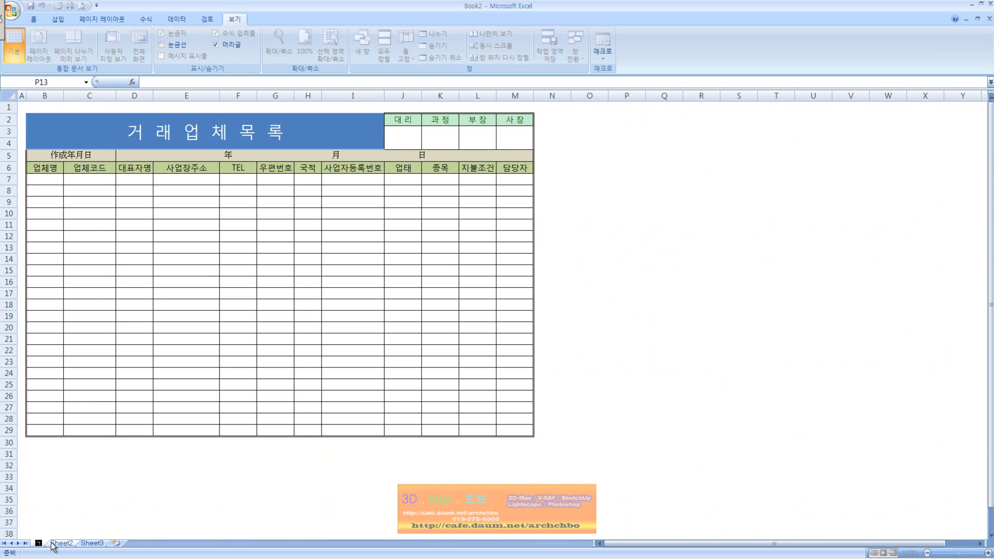
pyautogui.write('ㅇ')
pyautogui.press('BackSpace')
pyautogui.press('BackSpace')
pyautogui.write('래업체목록')
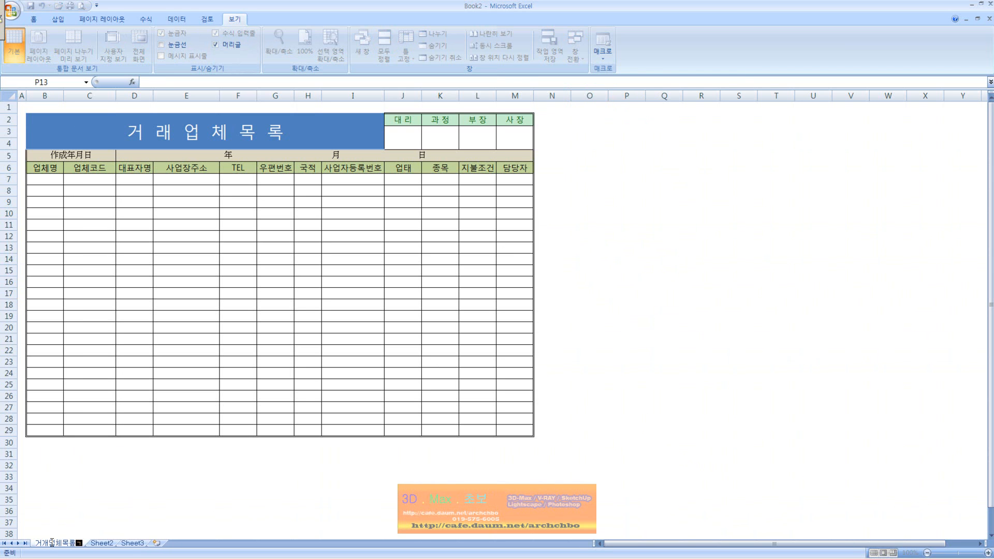
pyautogui.write('표')
pyautogui.press('Return')
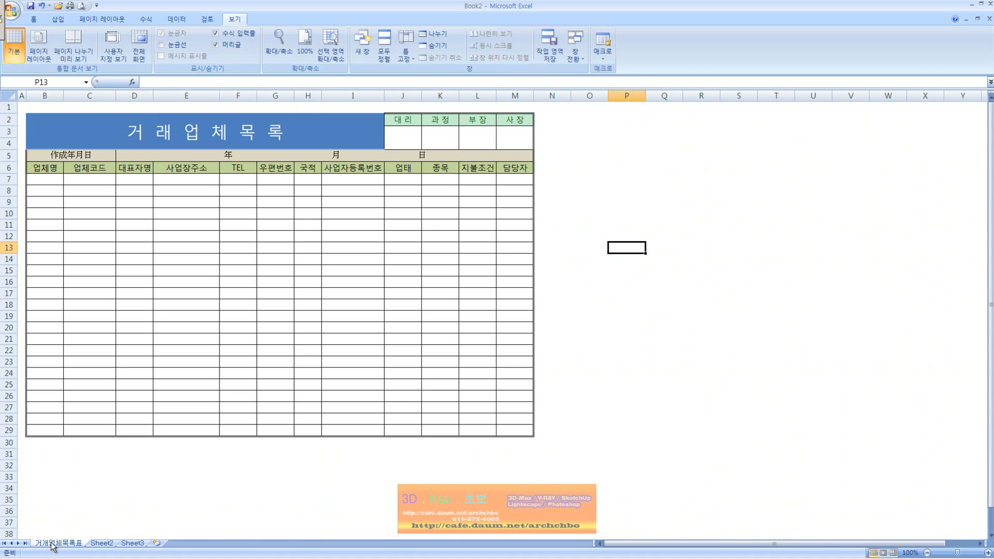
pyautogui.doubleClick(49, 545)
pyautogui.click(49, 545)
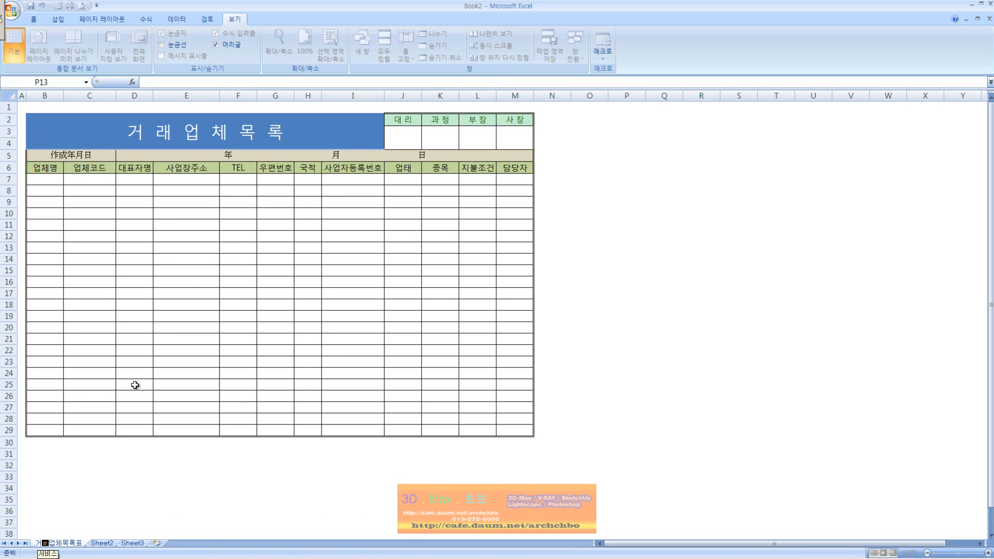
pyautogui.press('Return')
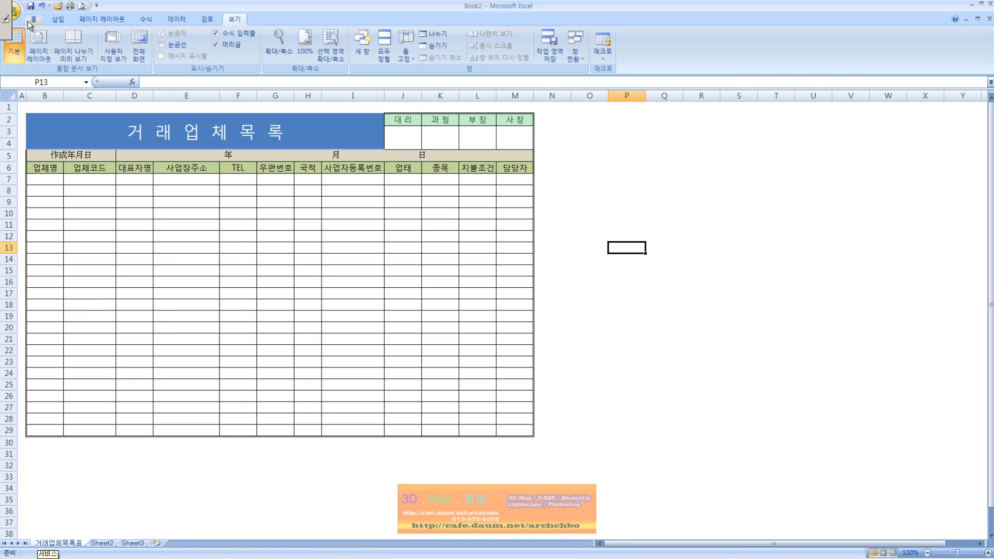
# Bring up Save As and enter 거래업체목록표 as the file name.
pyautogui.click(31, 5)
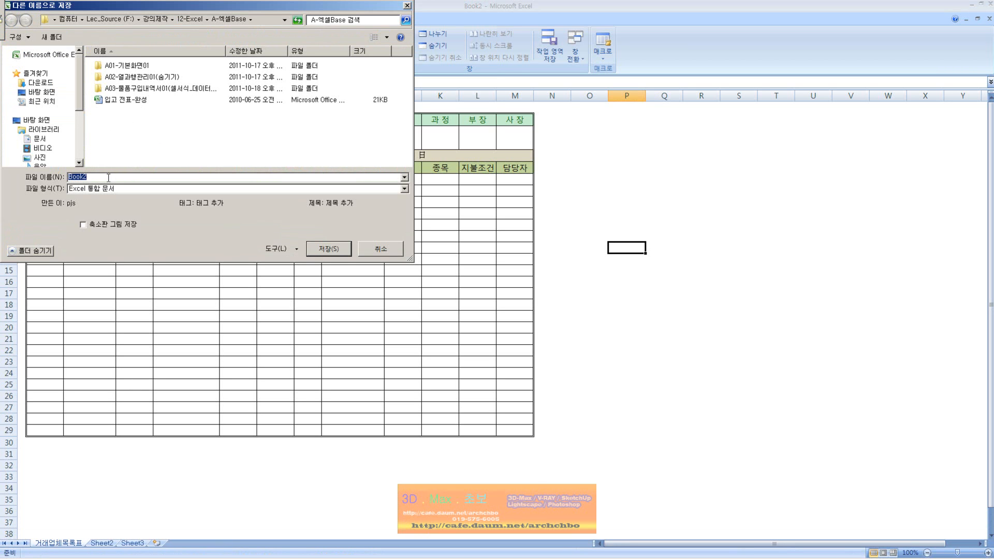
pyautogui.write('거래')
pyautogui.write('업ㅊ')
pyautogui.write('체목록')
pyautogui.press('BackSpace')
pyautogui.press('BackSpace')
pyautogui.write('록표')
pyautogui.press('BackSpace')
pyautogui.write('ㅍ')
# Keep the file type as Excel 통합 문서 after briefly trying Excel 97 - 2003.
pyautogui.click(89, 190)
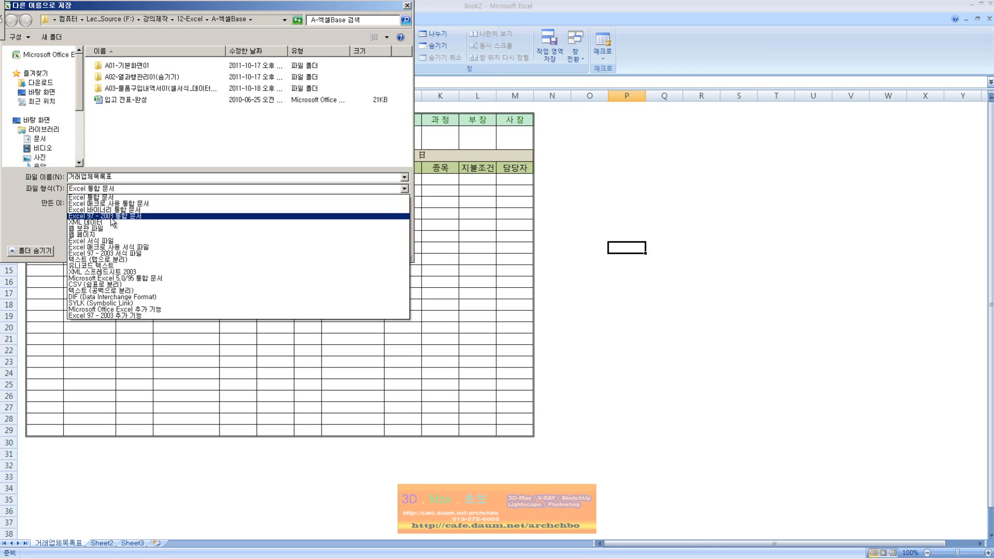
pyautogui.click(102, 216)
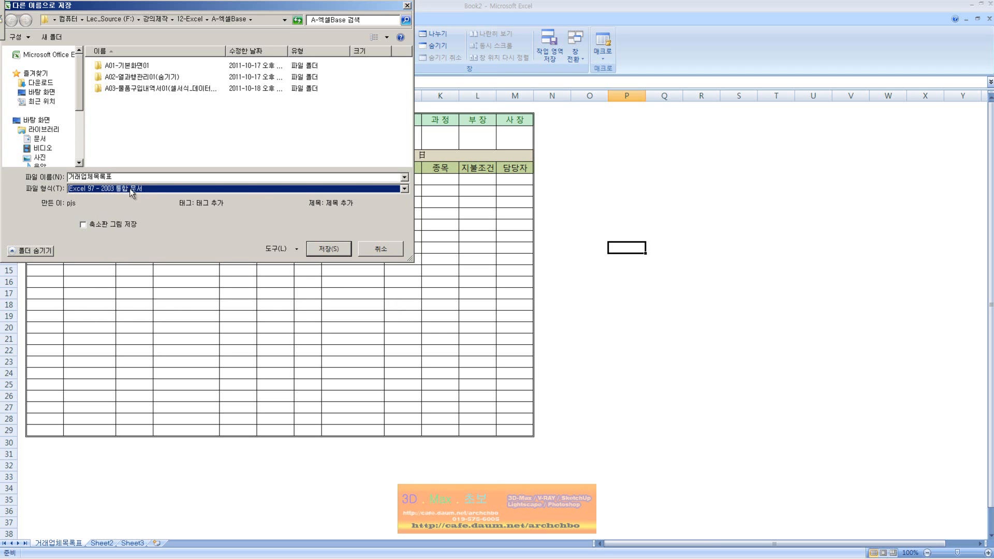
pyautogui.click(241, 190)
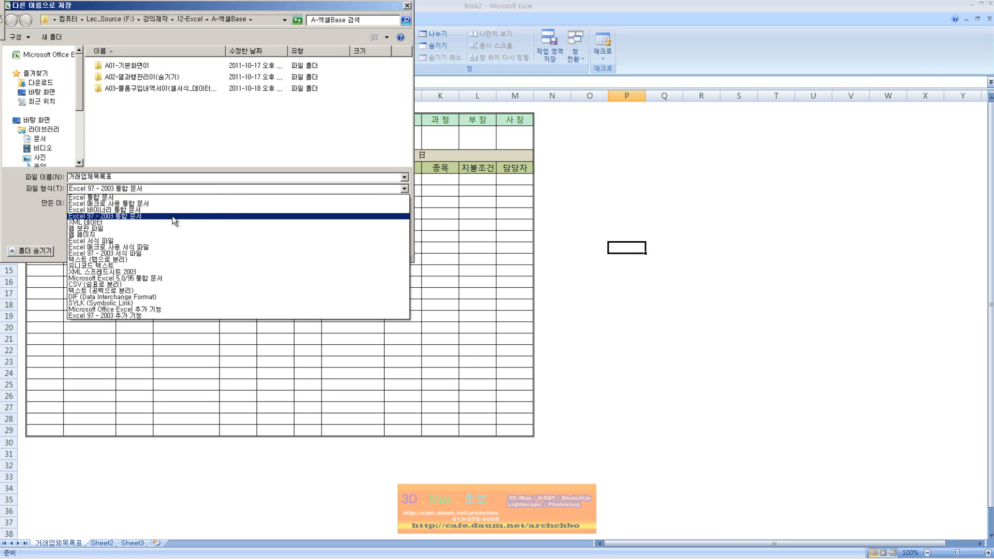
pyautogui.click(134, 198)
pyautogui.click(296, 251)
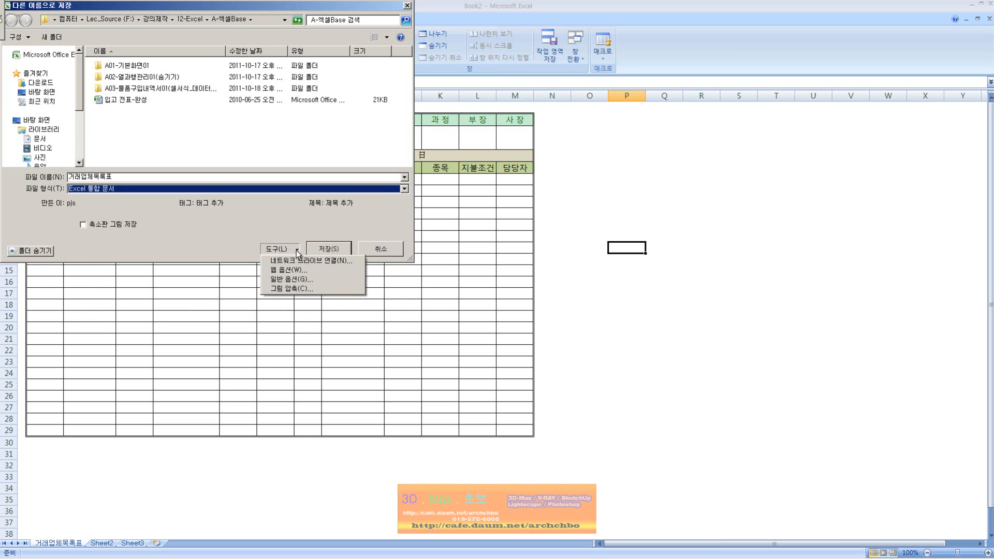
pyautogui.click(129, 249)
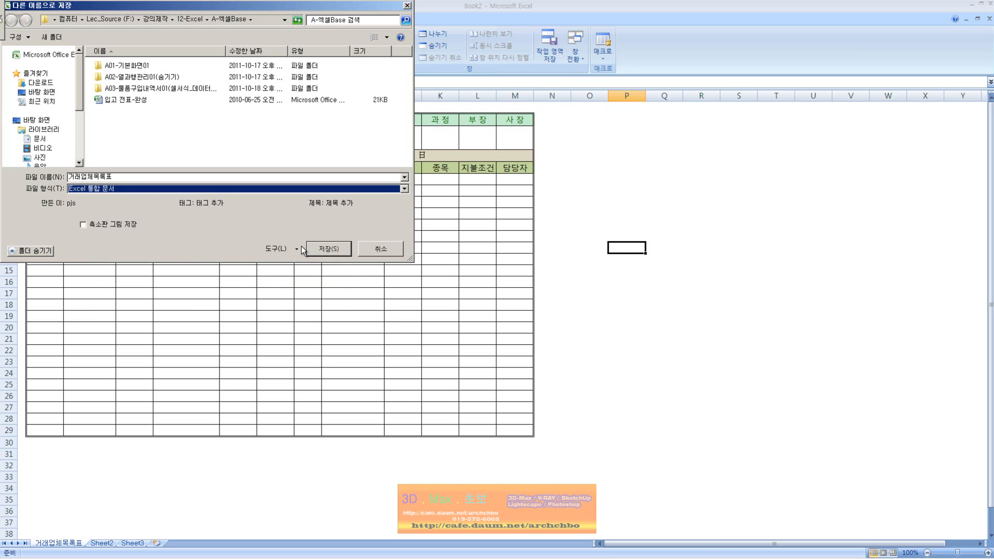
# Save as 거래업체목록표, then reach 도구 > 일반 옵션 from a new Save As.
pyautogui.click(327, 248)
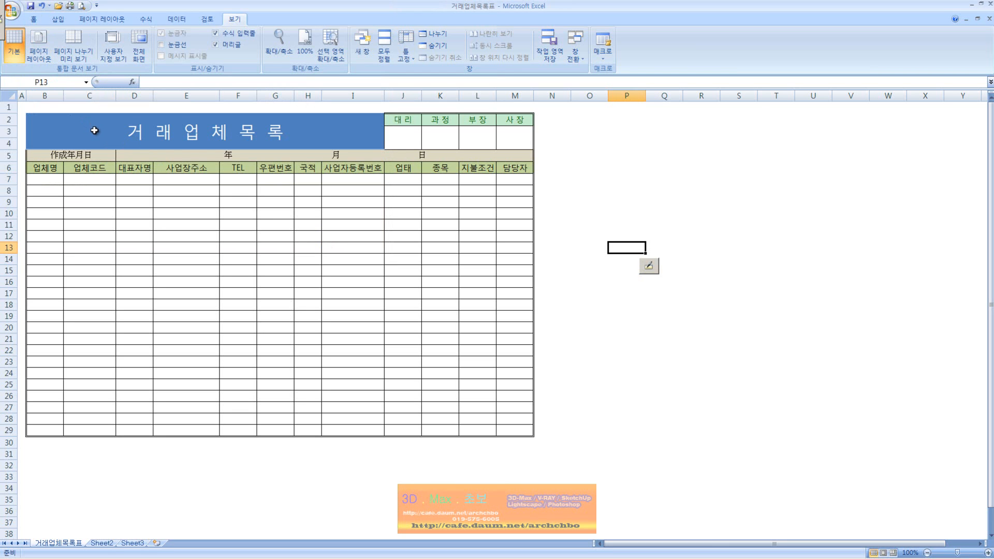
pyautogui.click(589, 305)
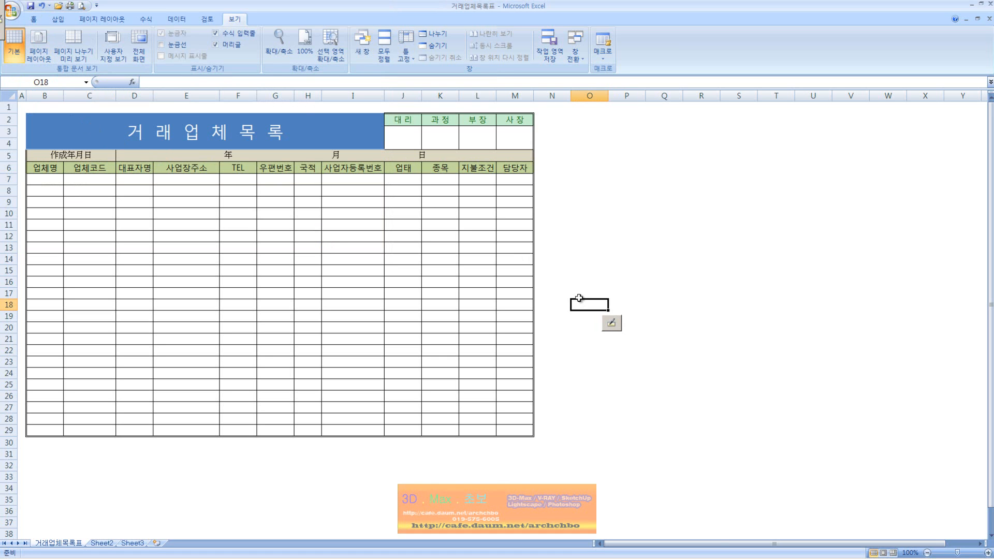
pyautogui.click(11, 12)
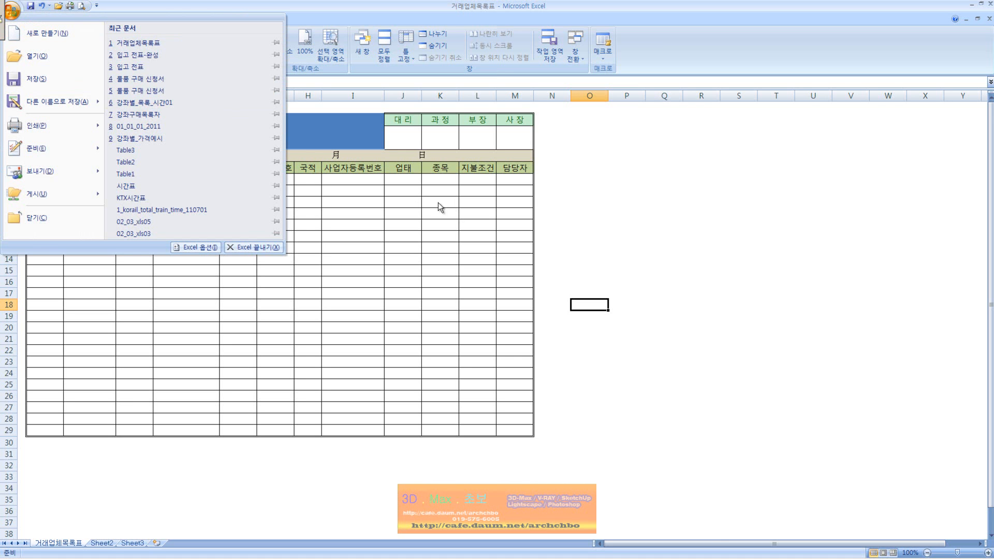
pyautogui.click(10, 12)
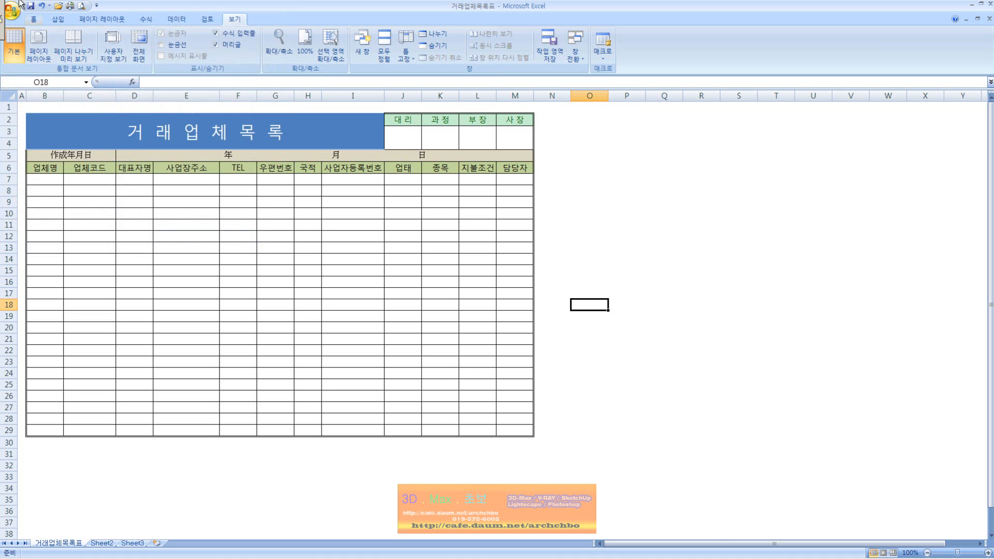
pyautogui.click(12, 21)
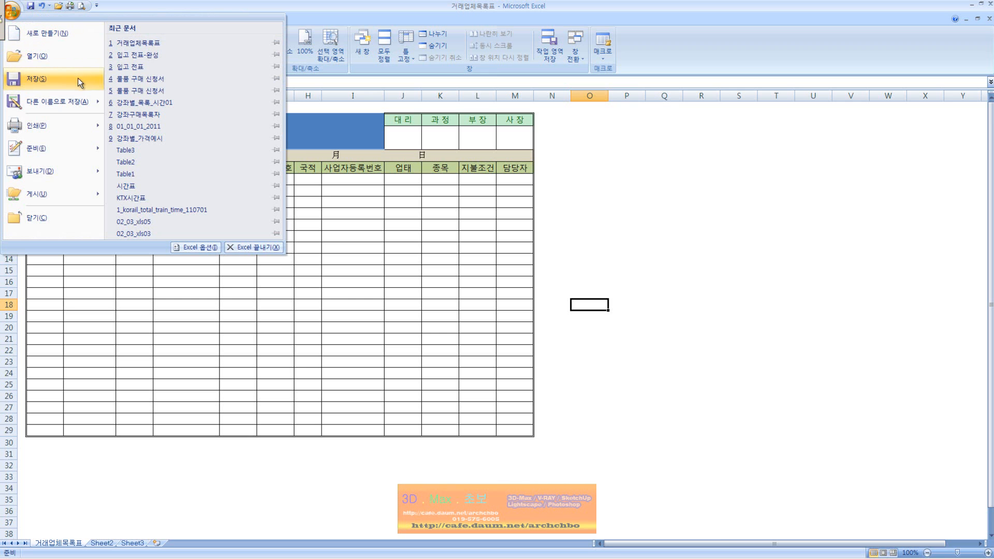
pyautogui.click(77, 96)
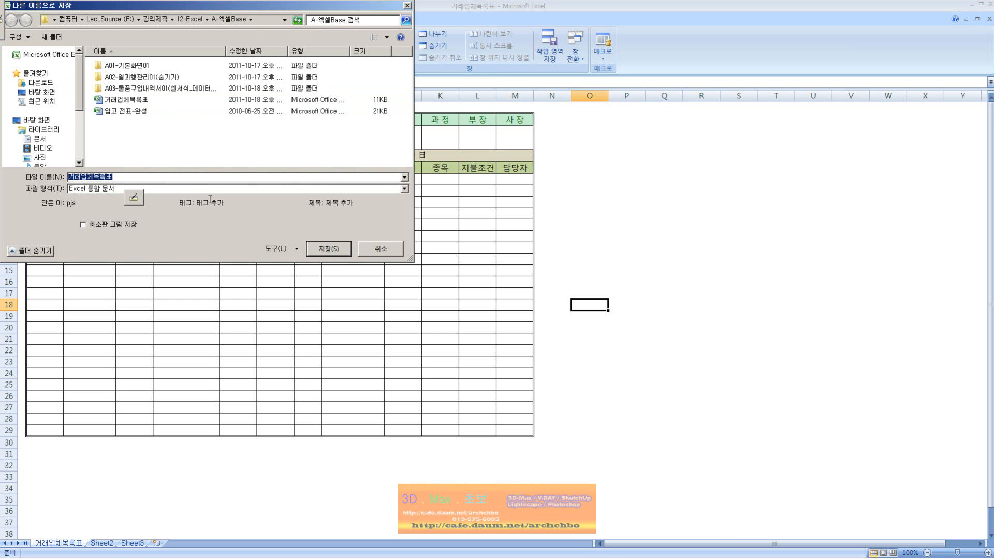
pyautogui.click(299, 249)
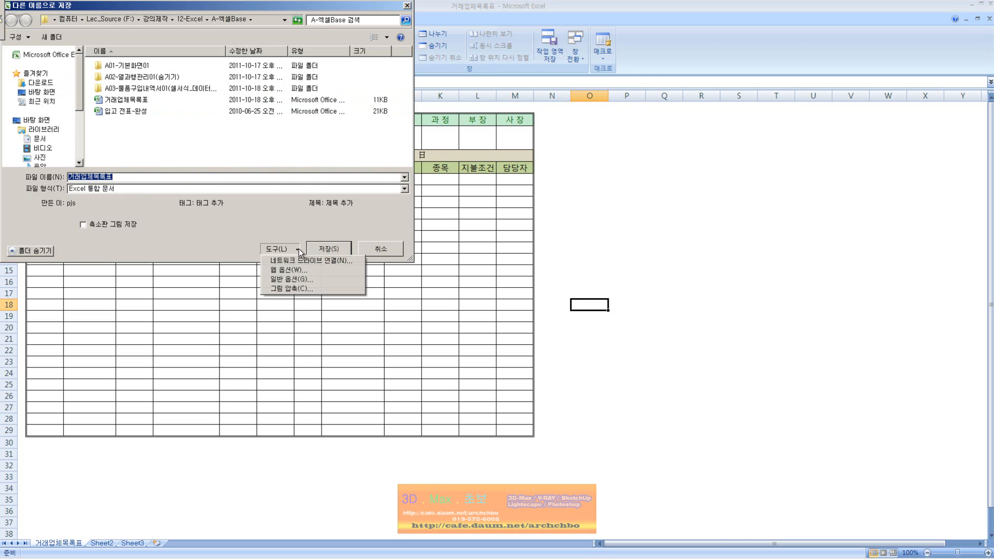
pyautogui.click(305, 282)
pyautogui.moveTo(462, 273); pyautogui.dragTo(491, 210)
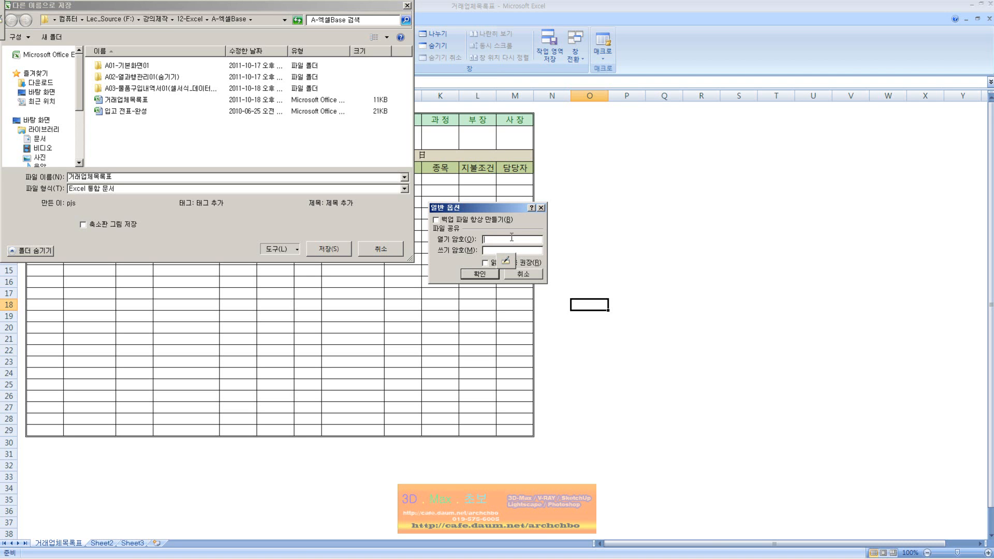
# Set and confirm a write password (쓰기 암호) in General Options.
pyautogui.click(520, 251)
pyautogui.click(522, 240)
pyautogui.write('12')
pyautogui.press('BackSpace')
pyautogui.press('BackSpace')
pyautogui.press('BackSpace')
pyautogui.press('BackSpace')
pyautogui.press('BackSpace')
pyautogui.press('BackSpace')
pyautogui.write('1234')
pyautogui.click(472, 277)
pyautogui.write('12345')
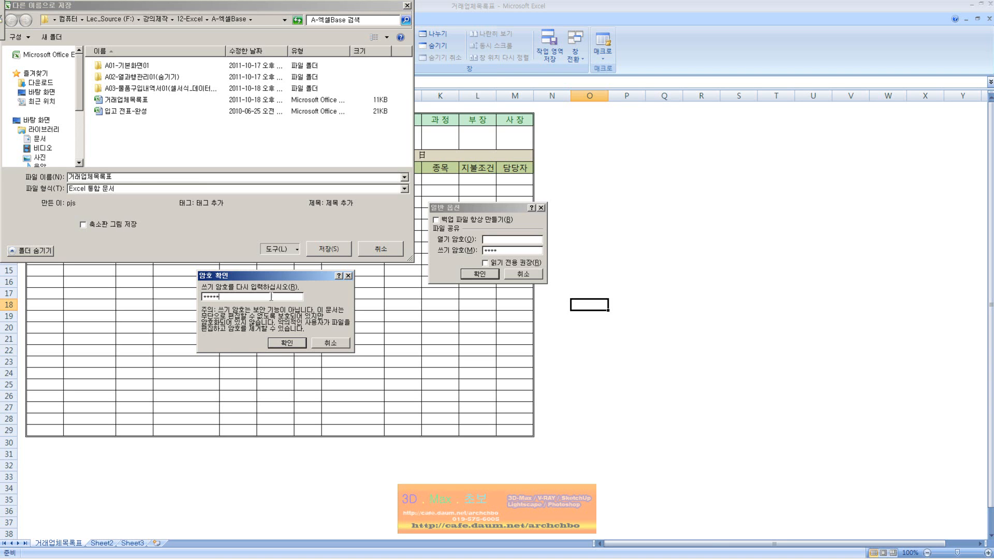
pyautogui.moveTo(225, 297); pyautogui.dragTo(21, 292)
pyautogui.write('1234')
pyautogui.click(293, 346)
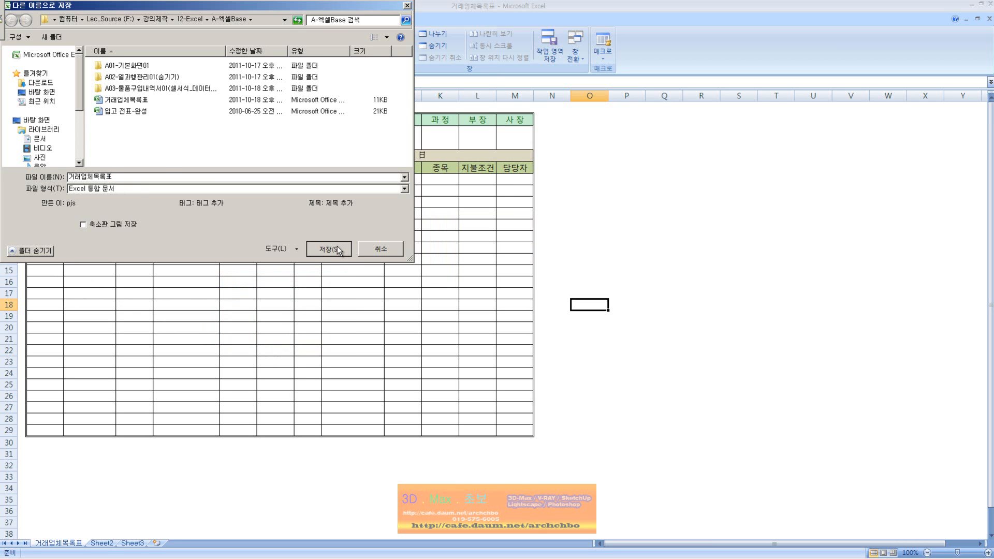
# Save the protected copy as 거래업체목록표01.
pyautogui.click(139, 177)
pyautogui.write('01')
pyautogui.press('Return')
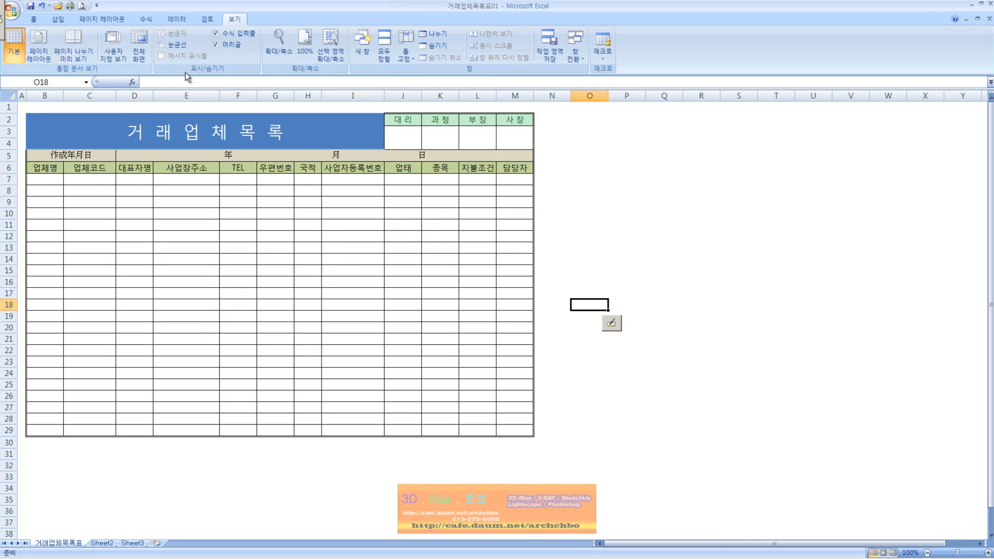
# Close 거래업체목록표01 and reopen it by entering the write password.
pyautogui.click(988, 20)
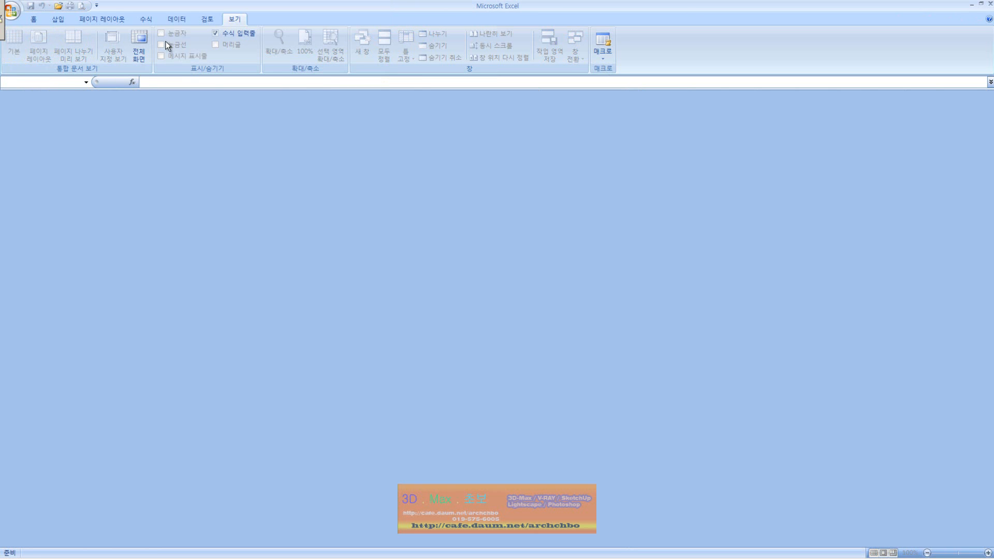
pyautogui.click(58, 5)
pyautogui.doubleClick(242, 176)
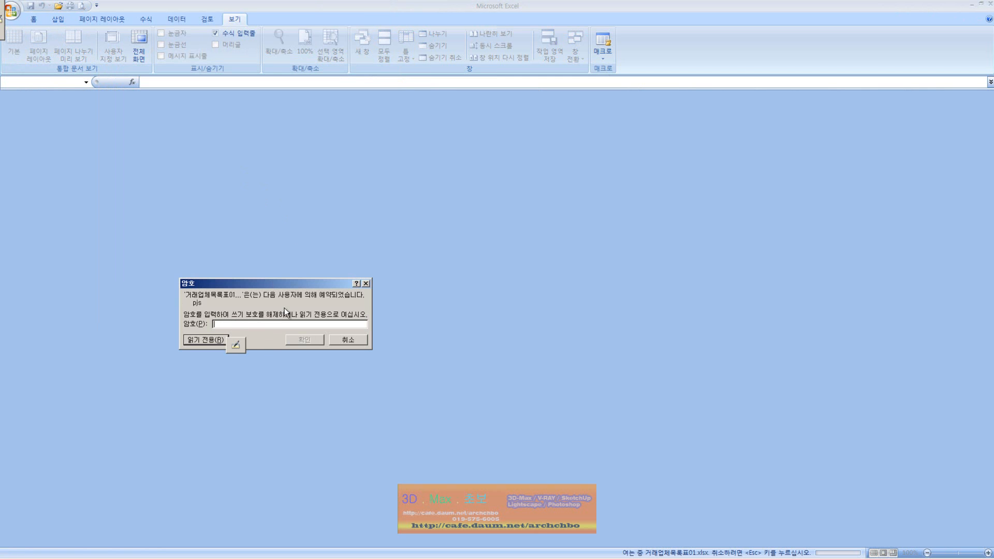
pyautogui.write('****')
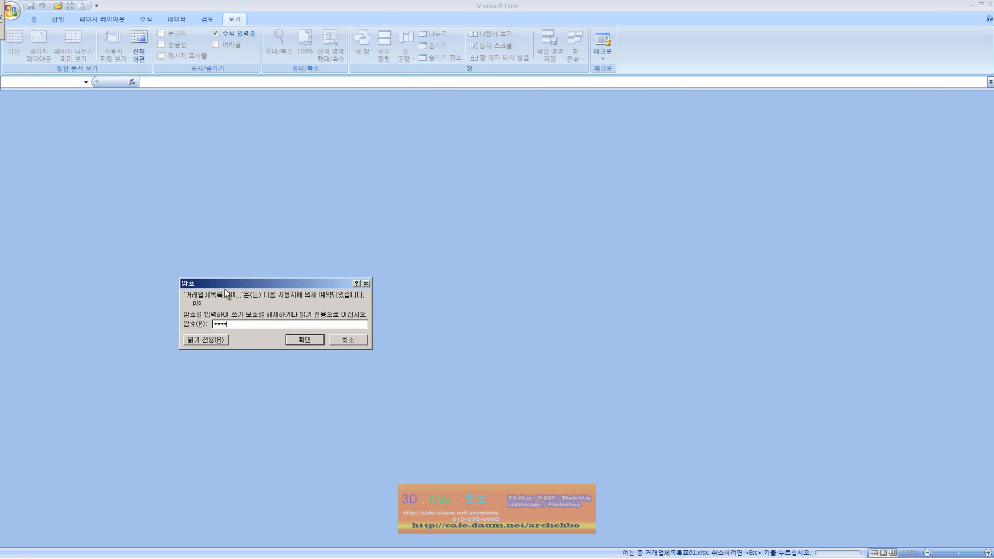
pyautogui.press('Return')
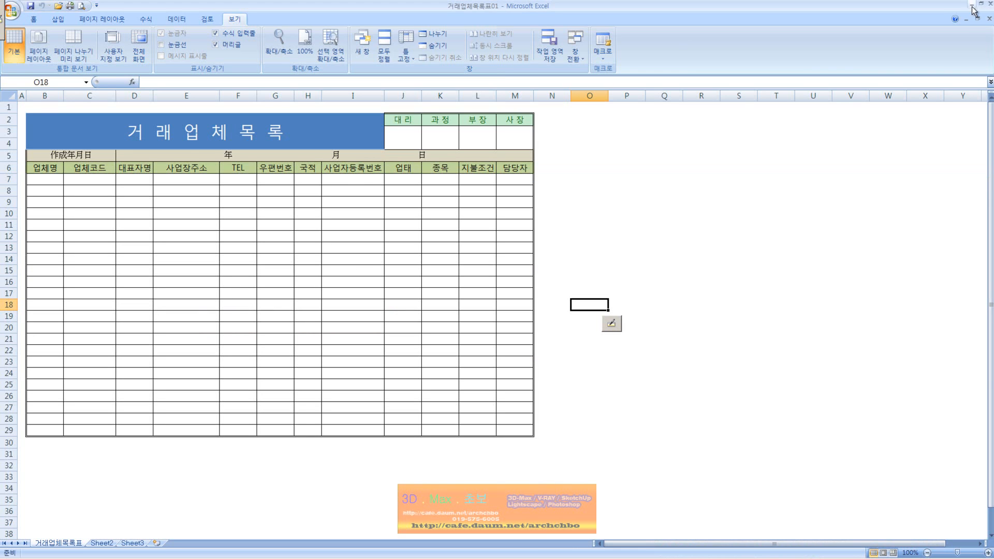
# Close it again and reopen 거래업체목록표01 as read-only (읽기 전용).
pyautogui.click(989, 19)
pyautogui.click(58, 6)
pyautogui.doubleClick(246, 176)
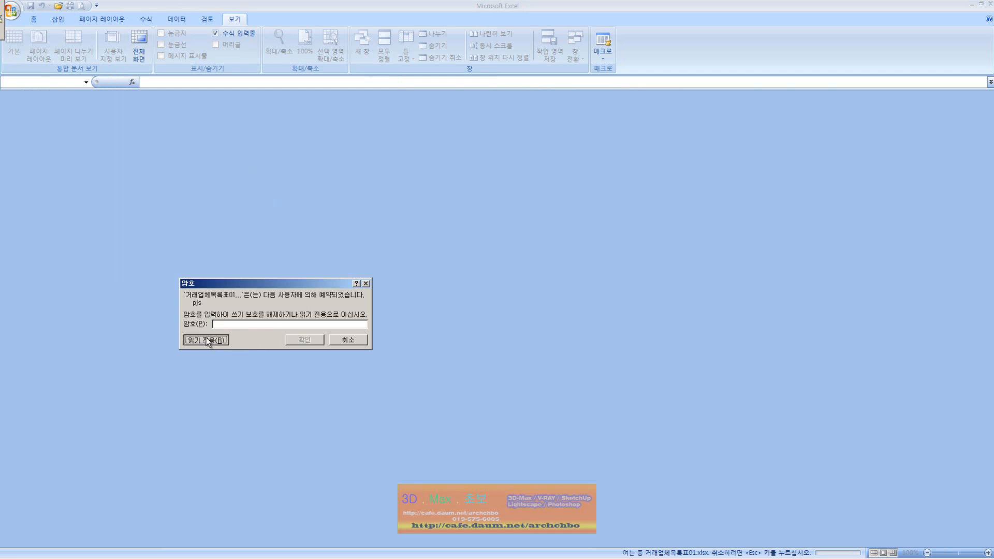
pyautogui.click(205, 340)
# Type placeholder test characters into cells E8, E10 and E6.
pyautogui.click(181, 190)
pyautogui.write('ㄹㅇㄹㅇㄹ')
pyautogui.click(185, 215)
pyautogui.write('ㄹㅇㄹㅇㄹㅇㄹ')
pyautogui.click(195, 166)
pyautogui.write('ㅇㄹㅇ')
pyautogui.click(195, 211)
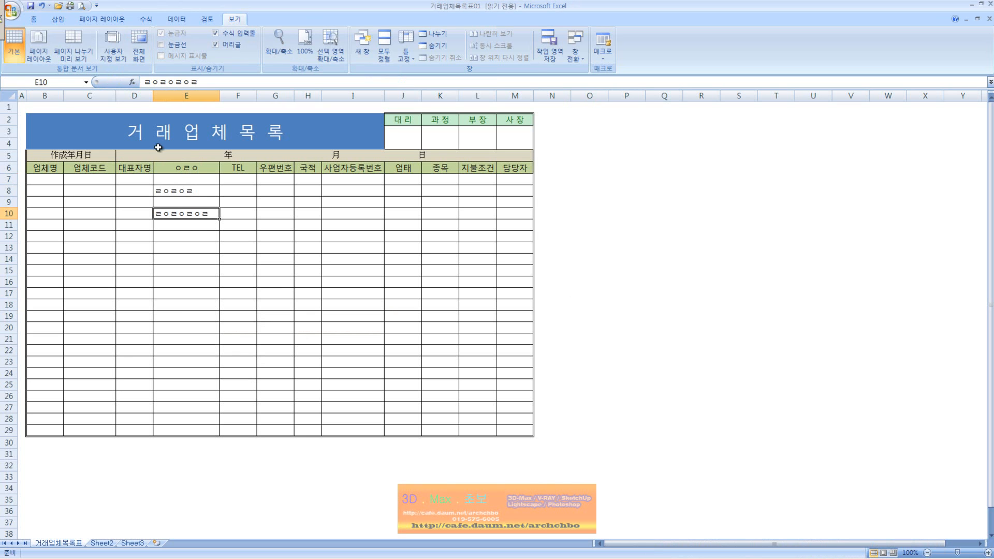
pyautogui.click(12, 9)
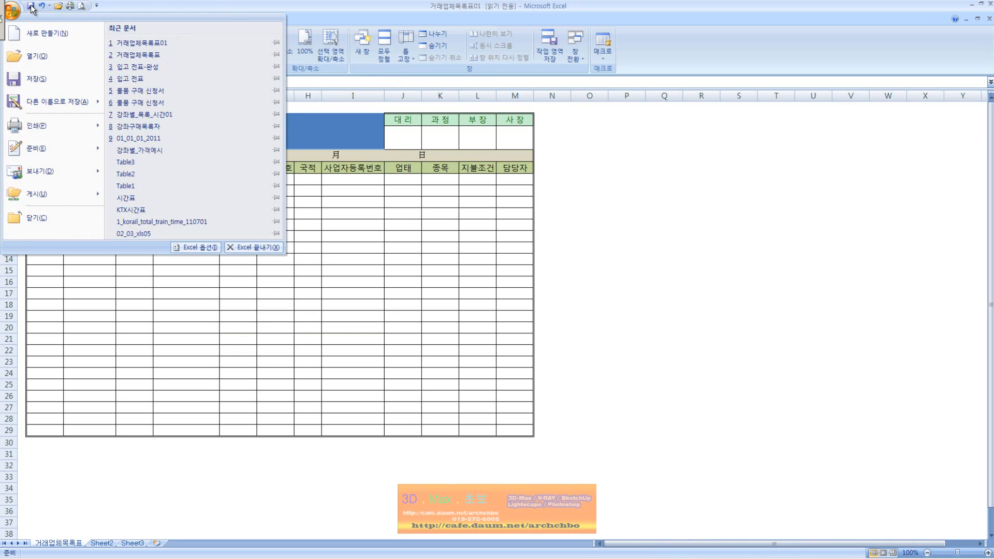
pyautogui.click(31, 7)
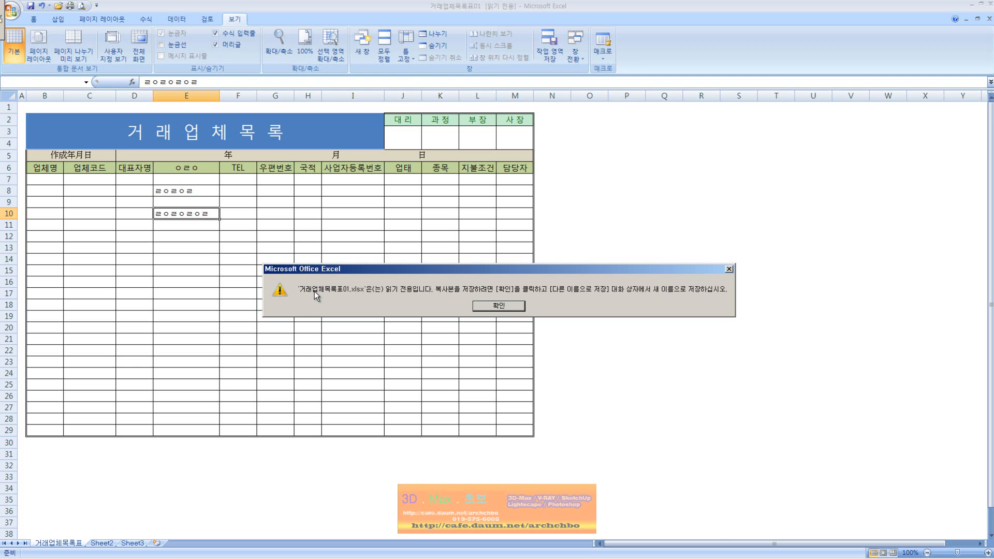
pyautogui.click(507, 309)
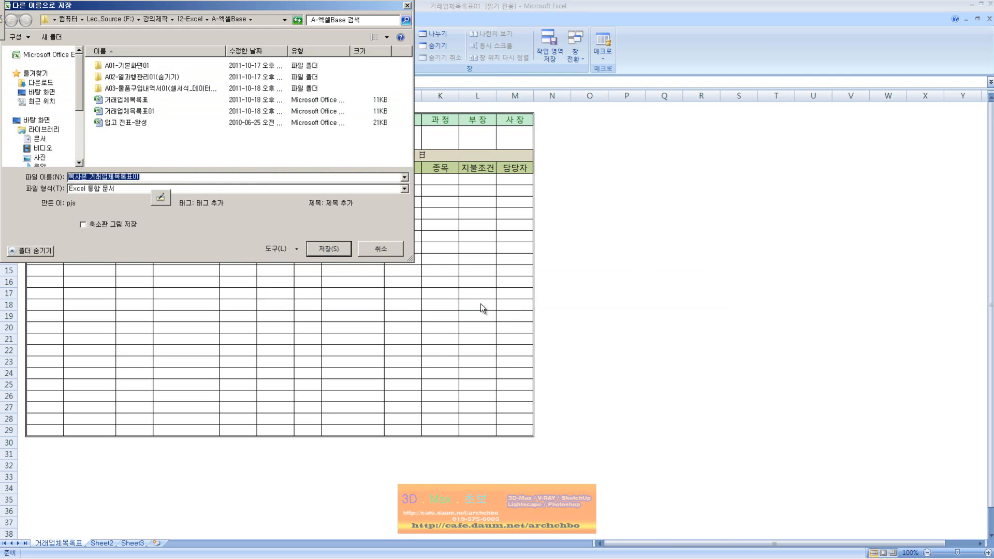
pyautogui.click(381, 249)
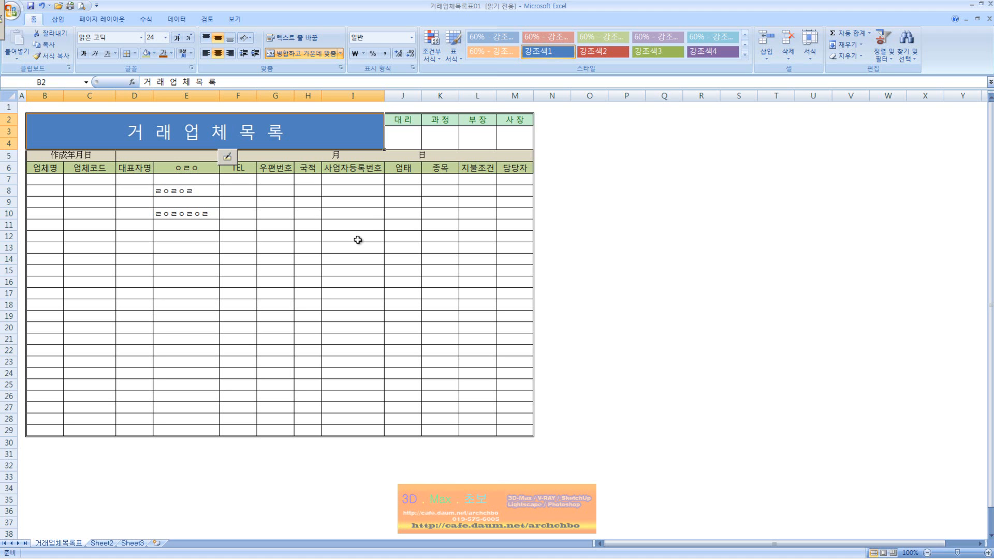
# Clear the placeholder entries from cells E8 through E12.
pyautogui.click(207, 19)
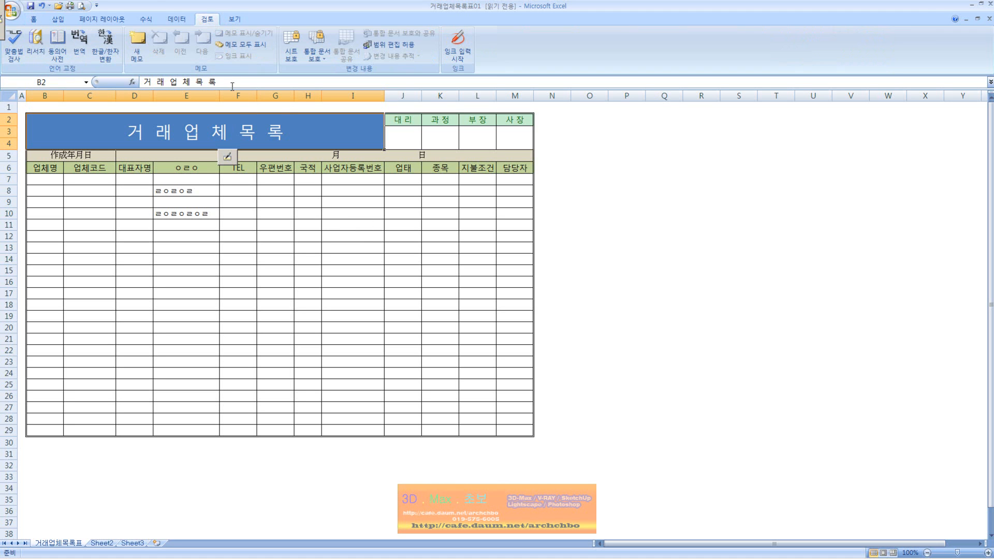
pyautogui.click(34, 19)
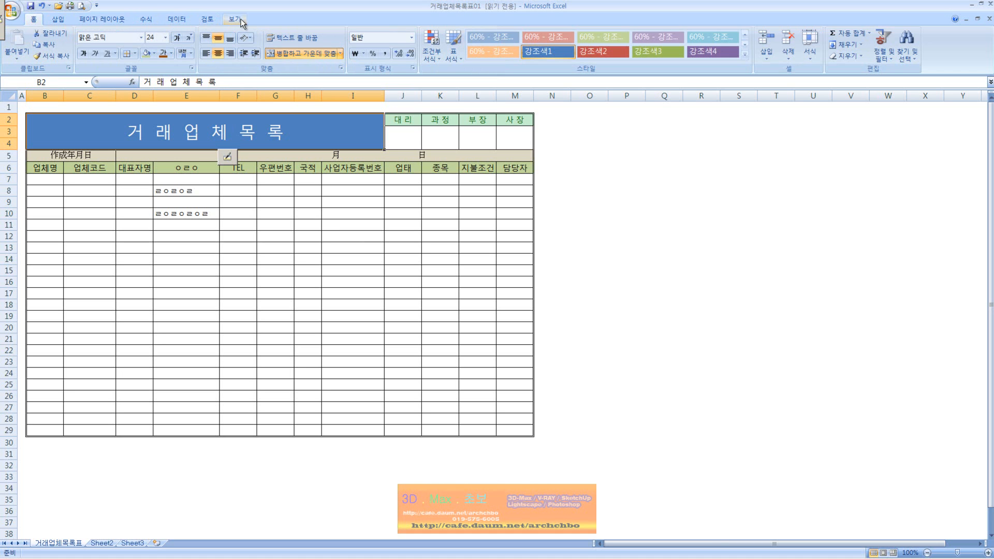
pyautogui.click(209, 20)
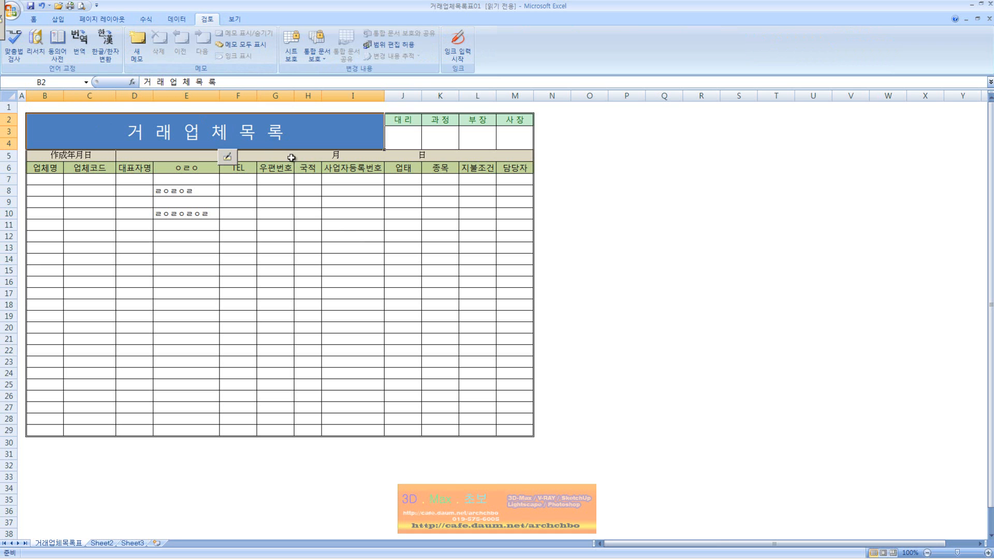
pyautogui.moveTo(189, 187); pyautogui.dragTo(191, 237)
pyautogui.press('Delete')
# Add a comment to the 사 장 cell M2 saying the boss is abroad until 2012년01월30일.
pyautogui.click(270, 140)
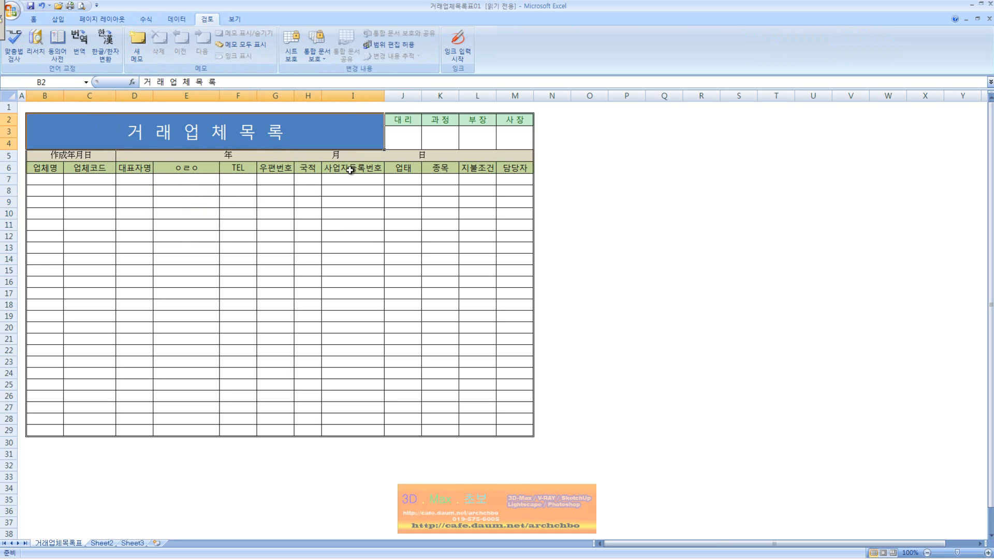
pyautogui.click(415, 122)
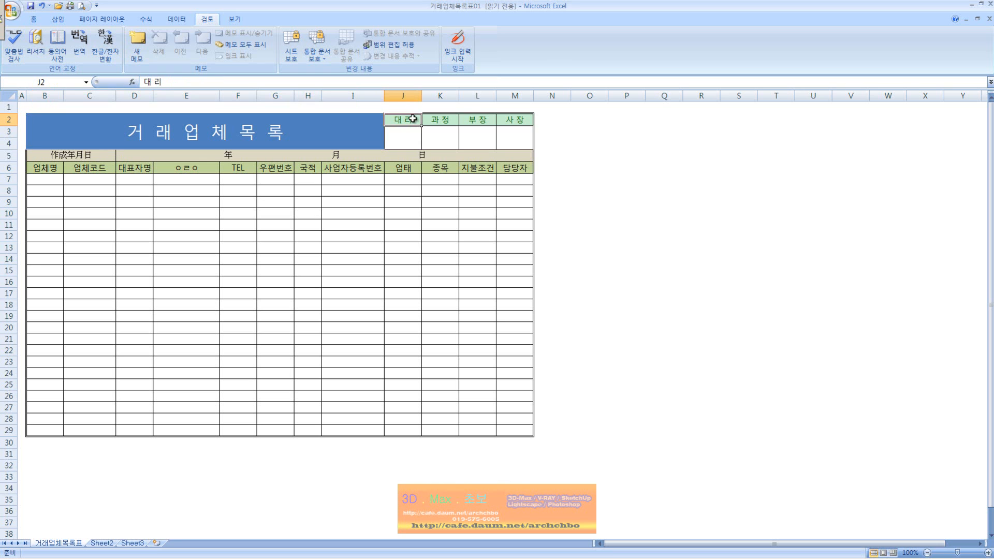
pyautogui.click(524, 121)
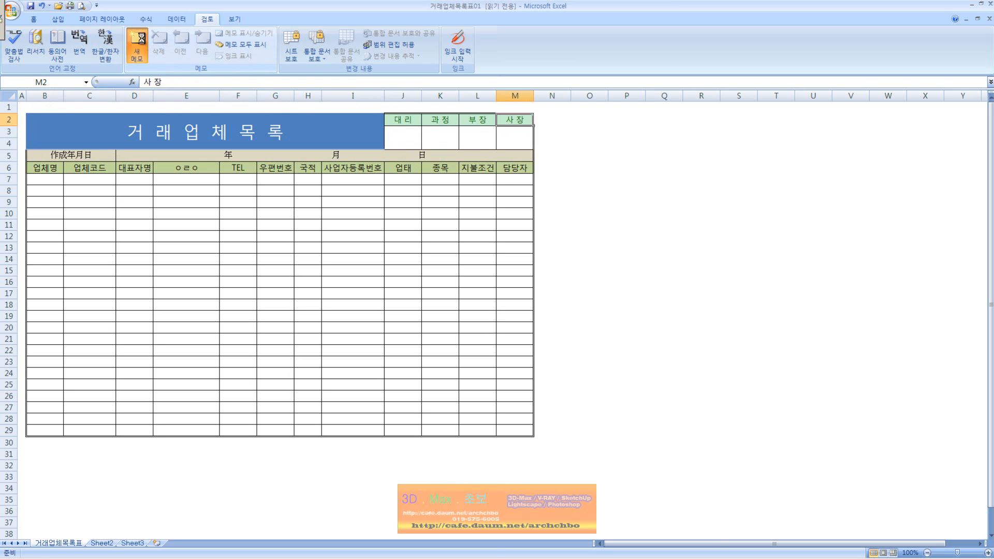
pyautogui.click(137, 44)
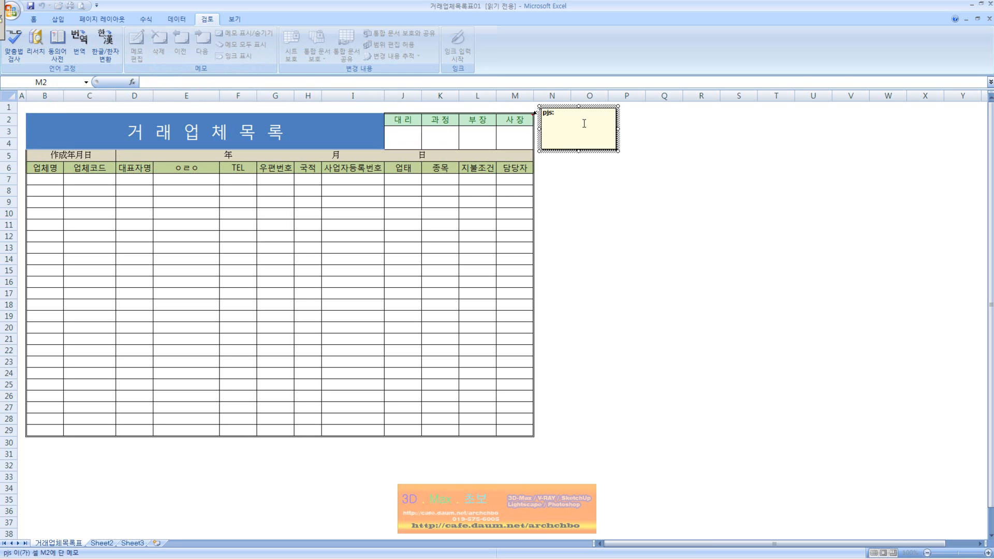
pyautogui.click(567, 118)
pyautogui.write('ㅅ')
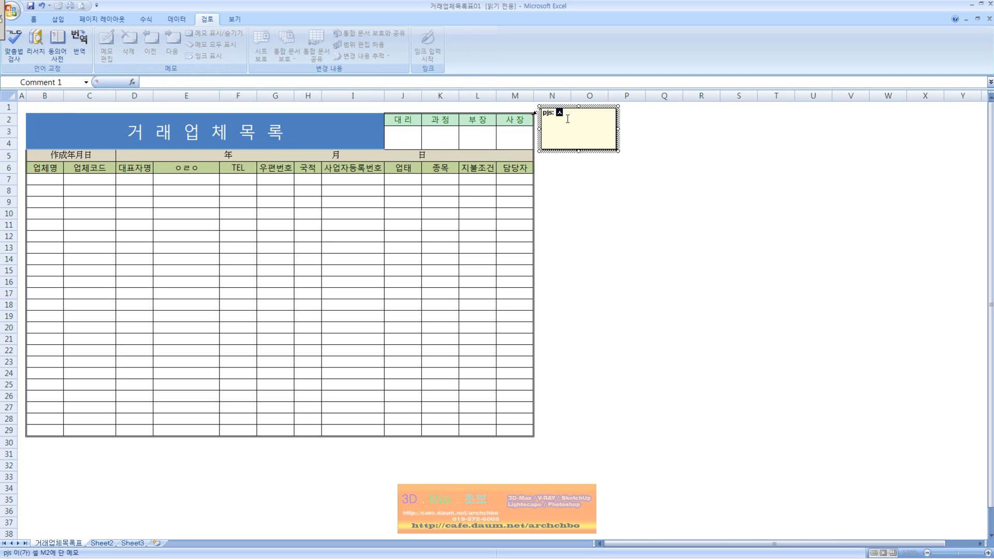
pyautogui.write('장님께')
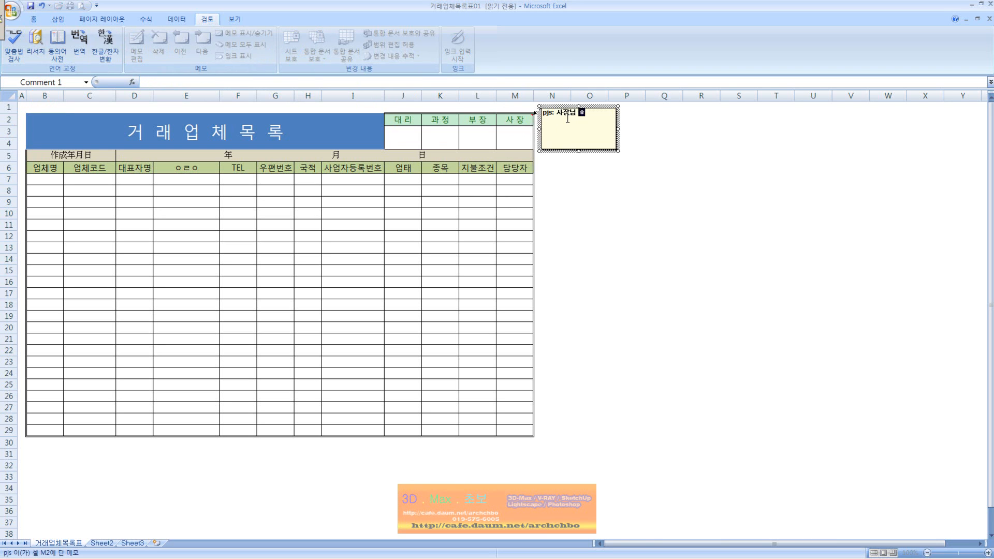
pyautogui.write('외')
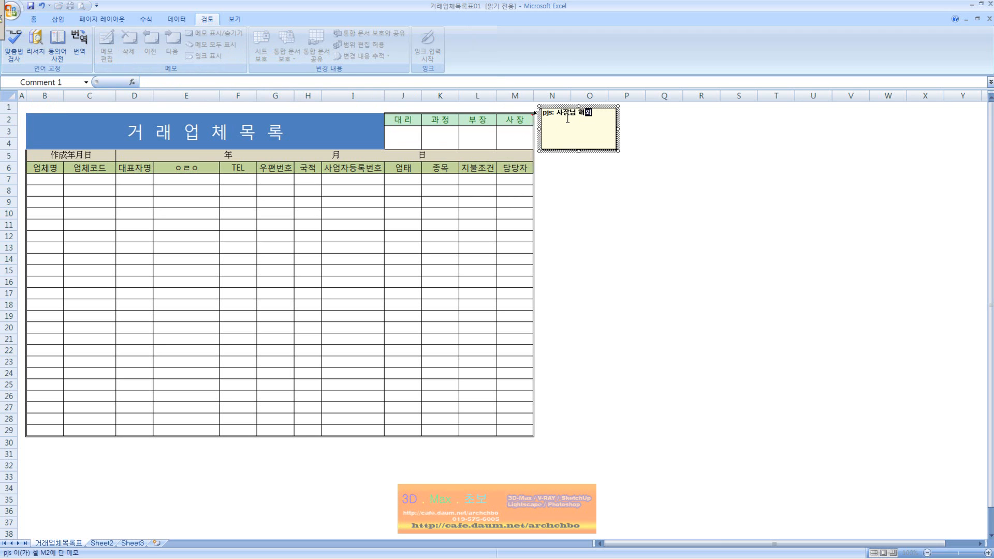
pyautogui.write('순방으로')
pyautogui.write(' 부재')
pyautogui.write('이')
pyautogui.write('의 결재대')
pyautogui.write('행')
pyautogui.write('함')
pyautogui.write('순방일ㅈ')
pyautogui.write(':')
pyautogui.write('2012')
pyautogui.write('ㄴ')
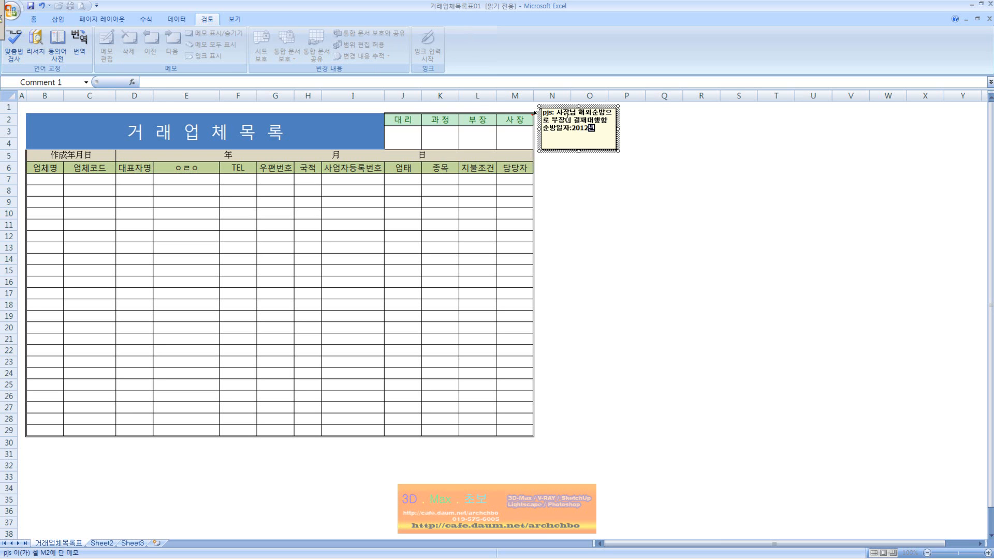
pyautogui.write('년01월30일까지')
pyautogui.press('Return')
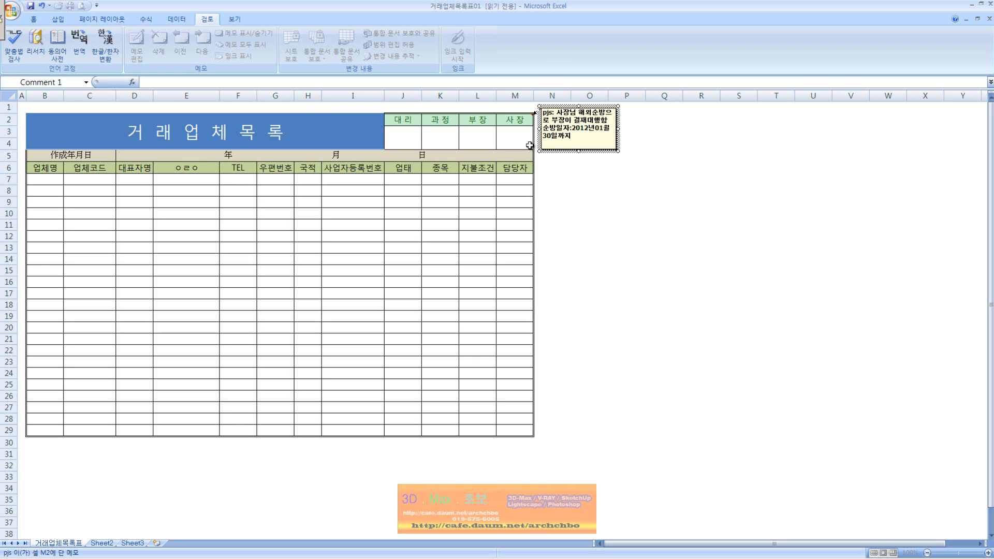
pyautogui.click(559, 166)
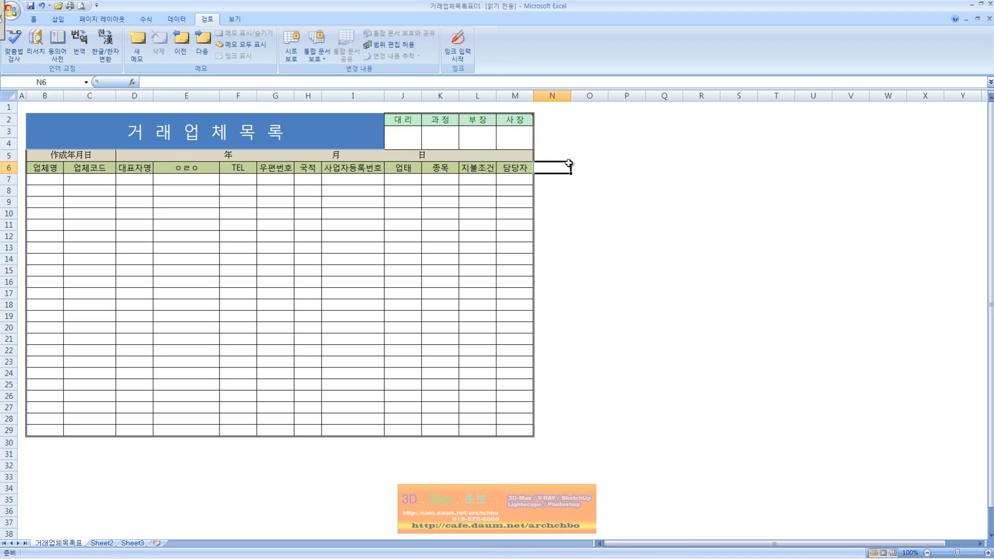
pyautogui.click(528, 119)
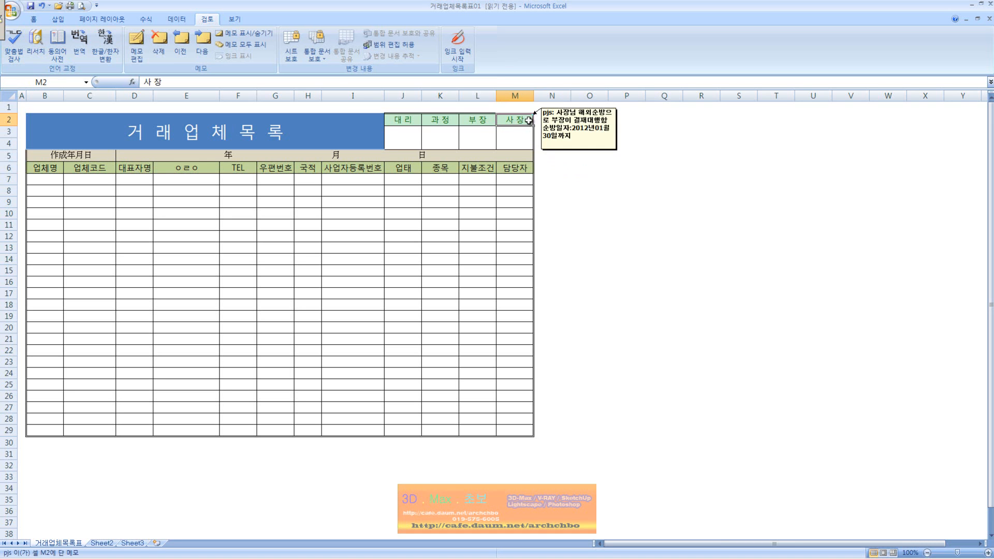
pyautogui.moveTo(529, 116)
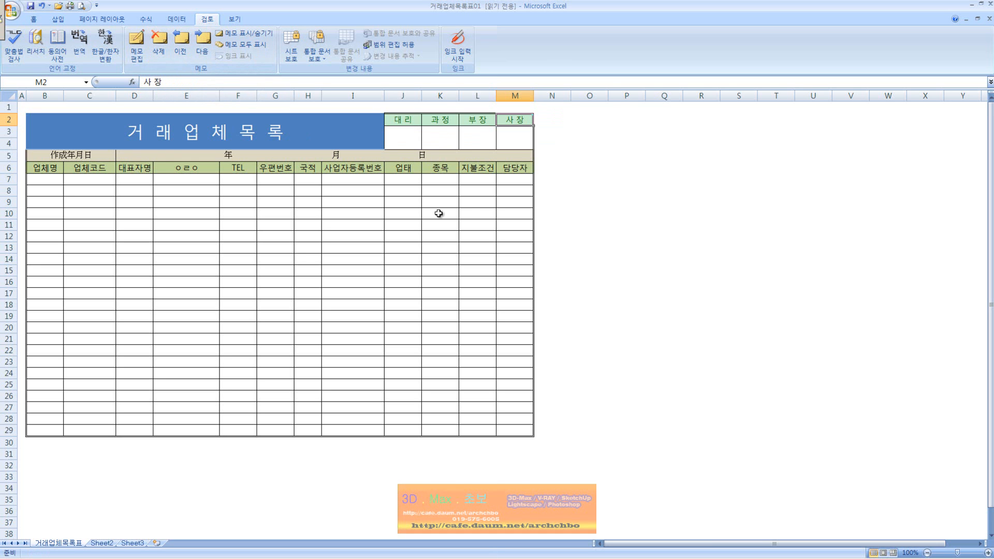
# Comment on 담당자 cell M6: after a staff change, the 대리 temporarily takes the 담당자 role.
pyautogui.click(523, 170)
pyautogui.click(137, 44)
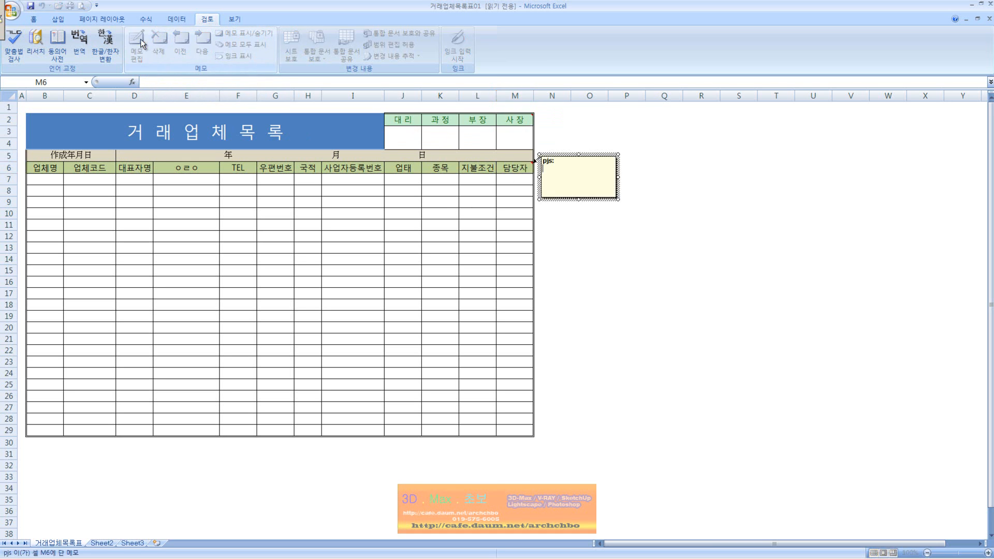
pyautogui.write('담당자 교체')
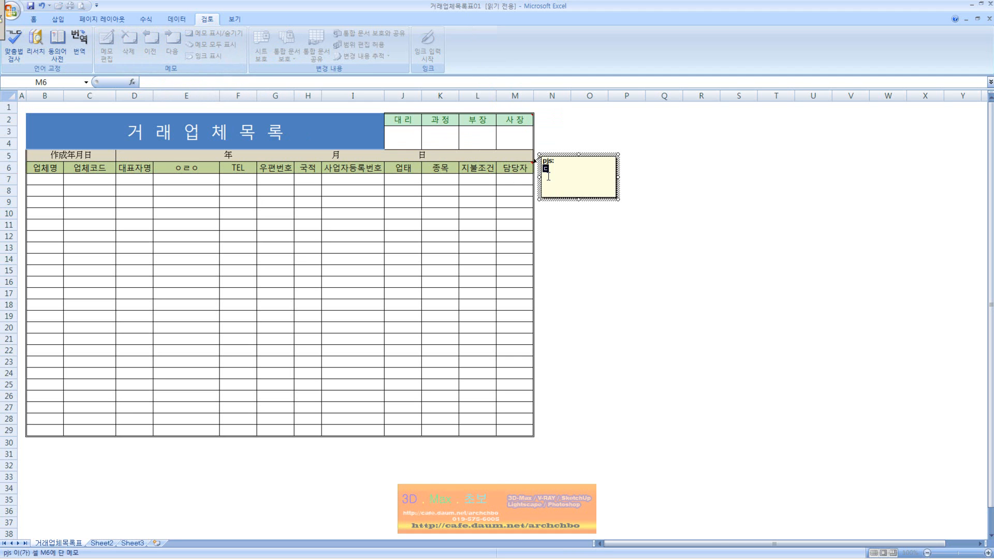
pyautogui.write('로 ')
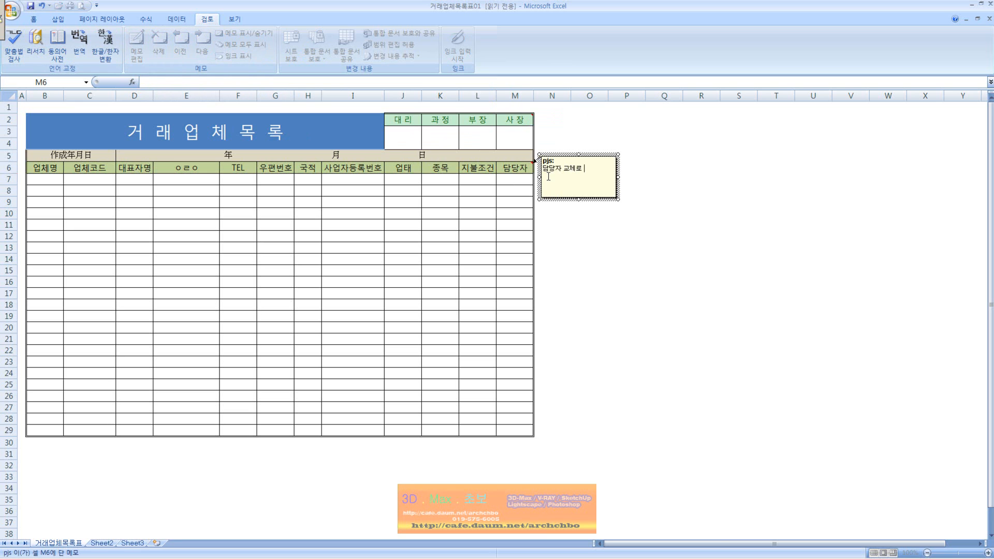
pyautogui.write('대리가')
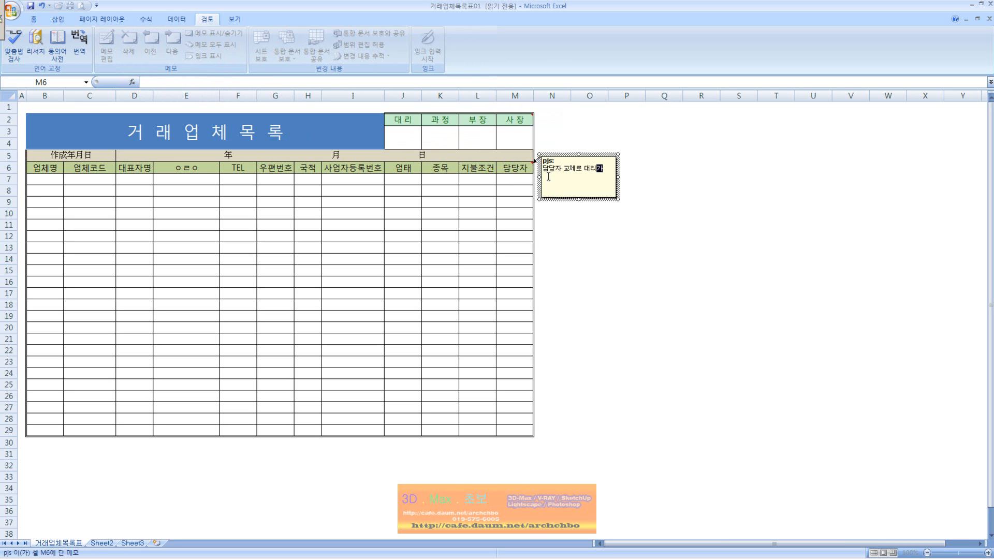
pyautogui.write('담당자역할을 ㄷ당분간 ㅅ행함')
pyautogui.click(606, 232)
pyautogui.moveTo(526, 168)
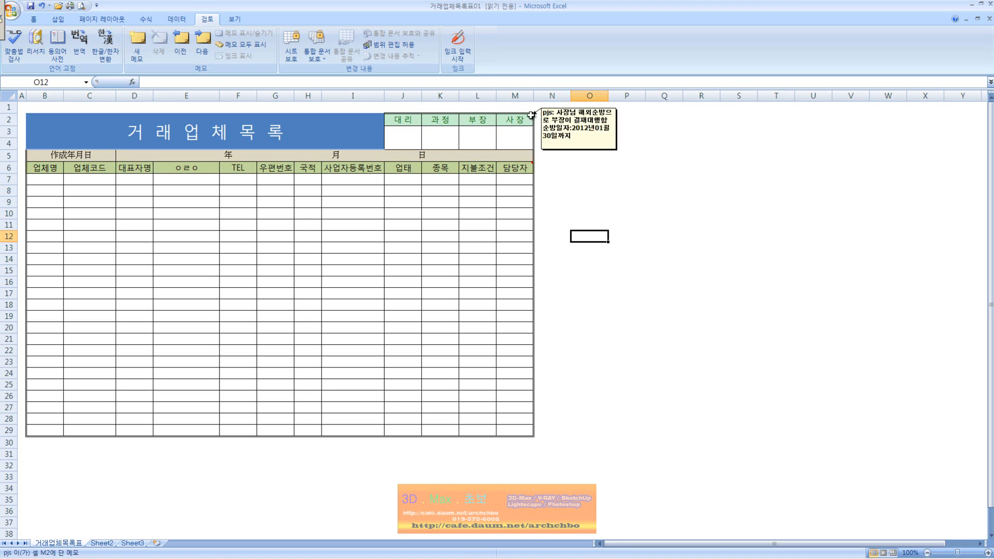
# Step back and forth between the 사 장 and 담당자 comments to review them.
pyautogui.click(206, 44)
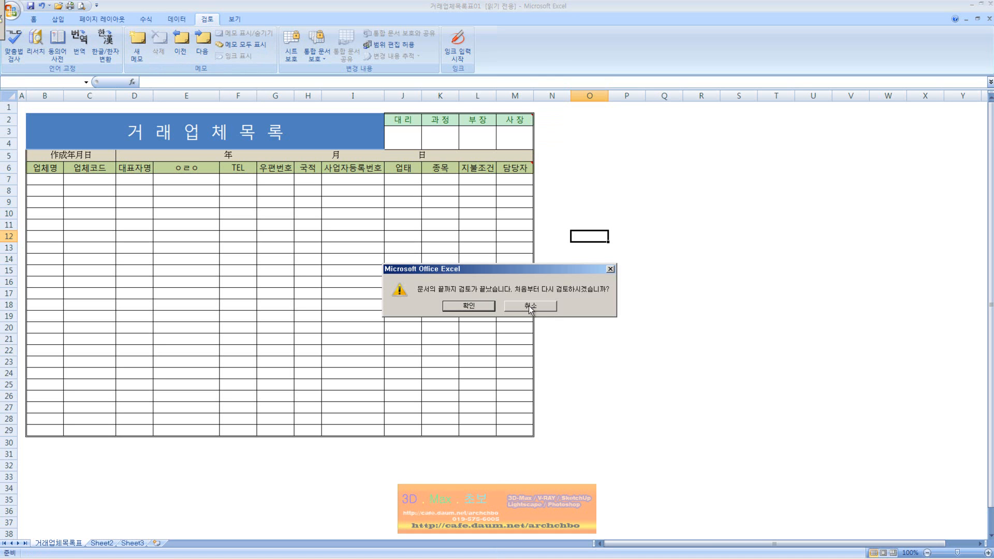
pyautogui.click(529, 305)
pyautogui.click(516, 121)
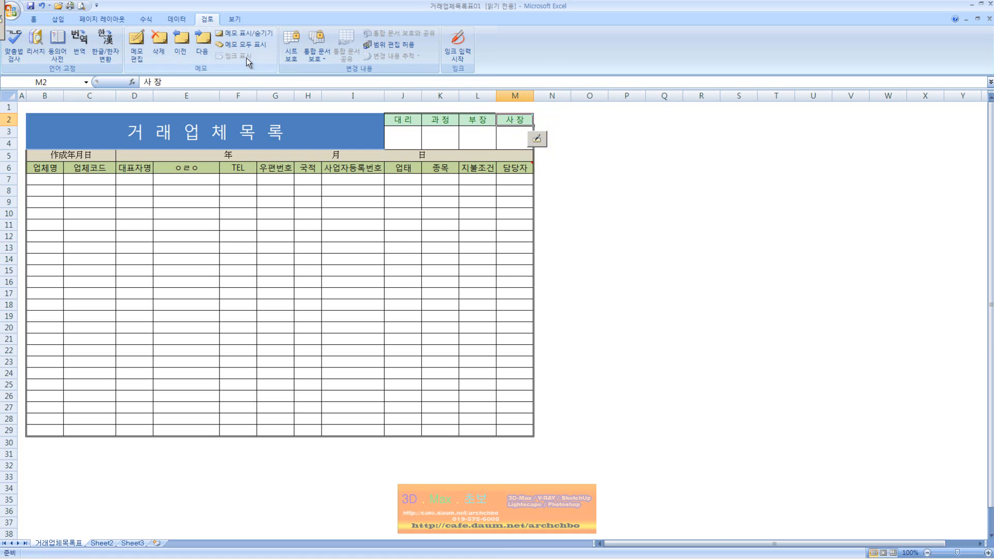
pyautogui.click(201, 45)
pyautogui.click(198, 41)
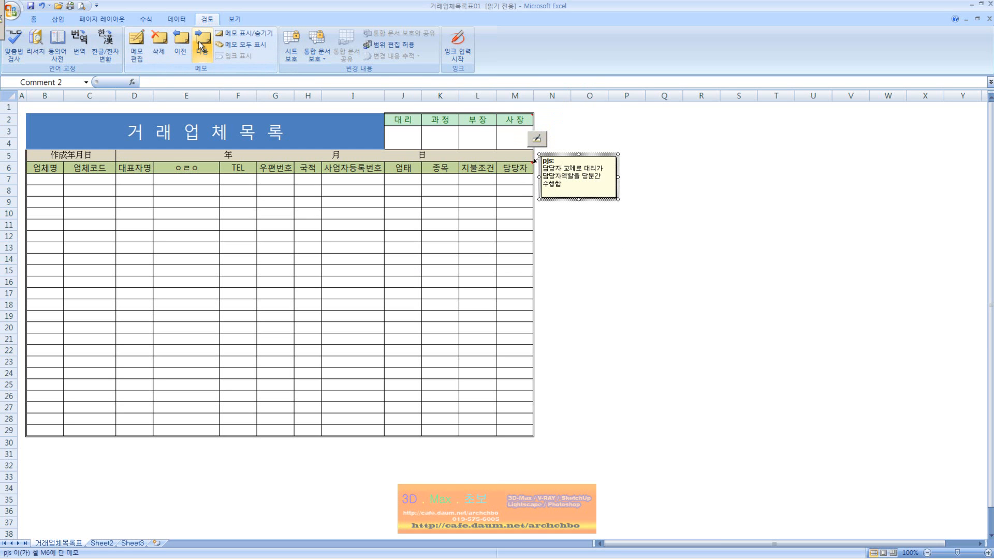
pyautogui.click(179, 45)
pyautogui.click(195, 45)
# Toggle Show/Hide Comment and Show All Comments, leaving all comments hidden.
pyautogui.click(254, 37)
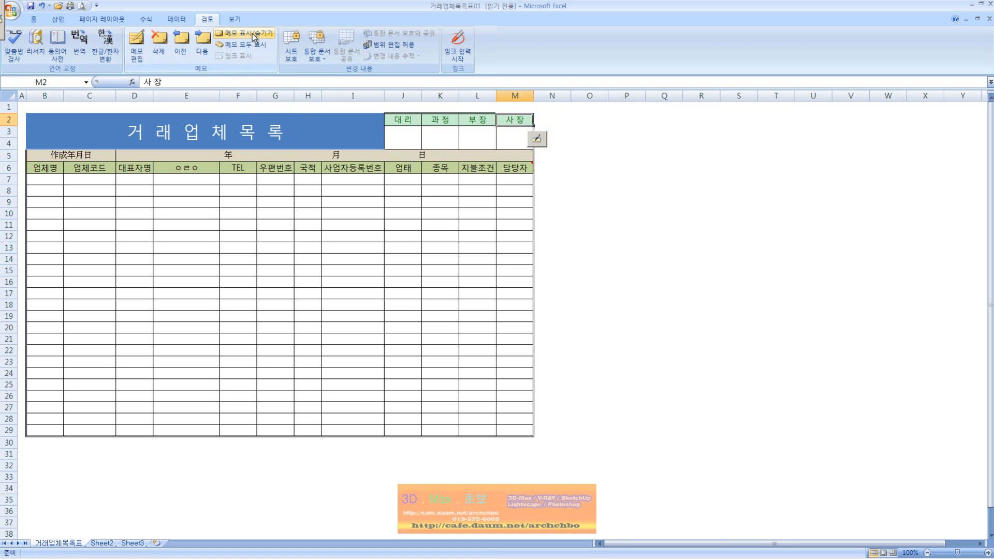
pyautogui.click(253, 37)
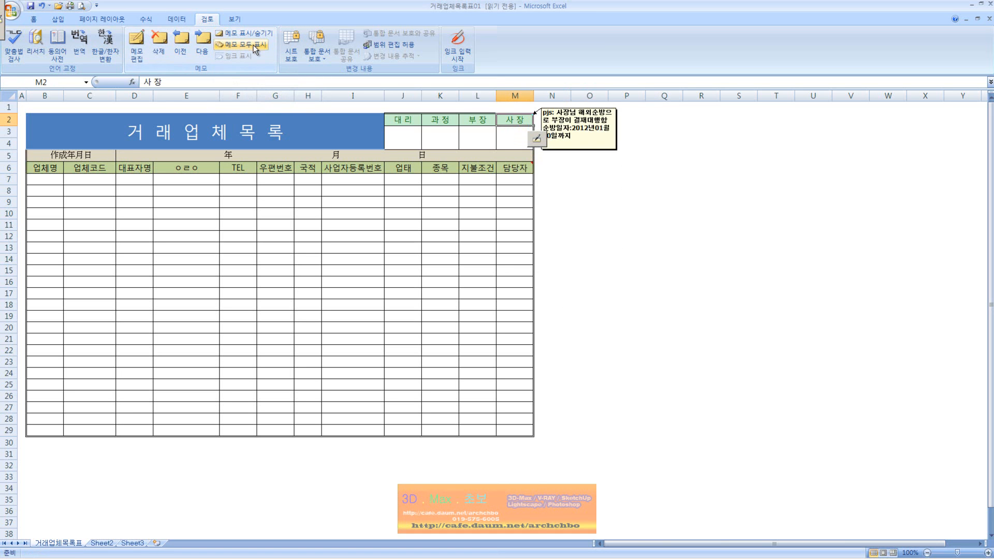
pyautogui.click(253, 45)
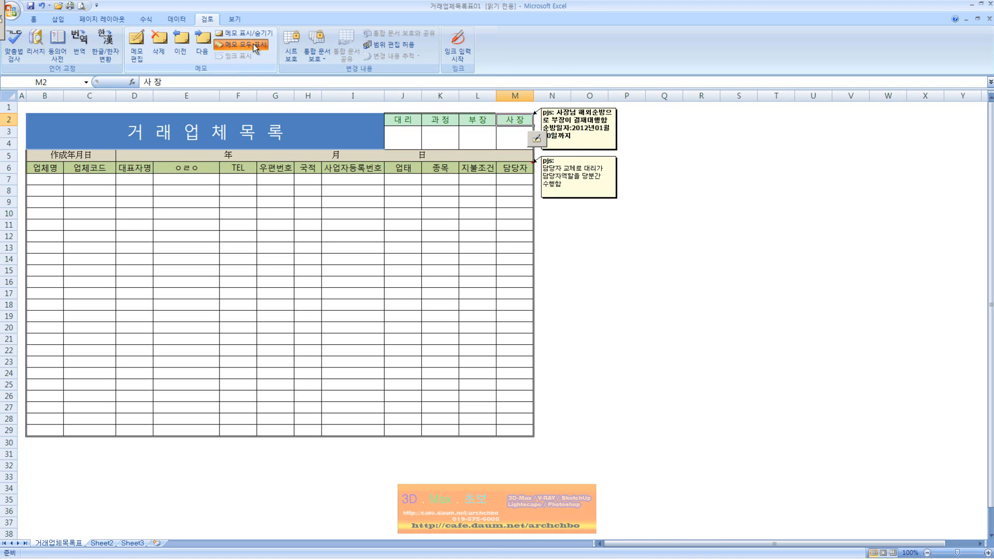
pyautogui.click(253, 45)
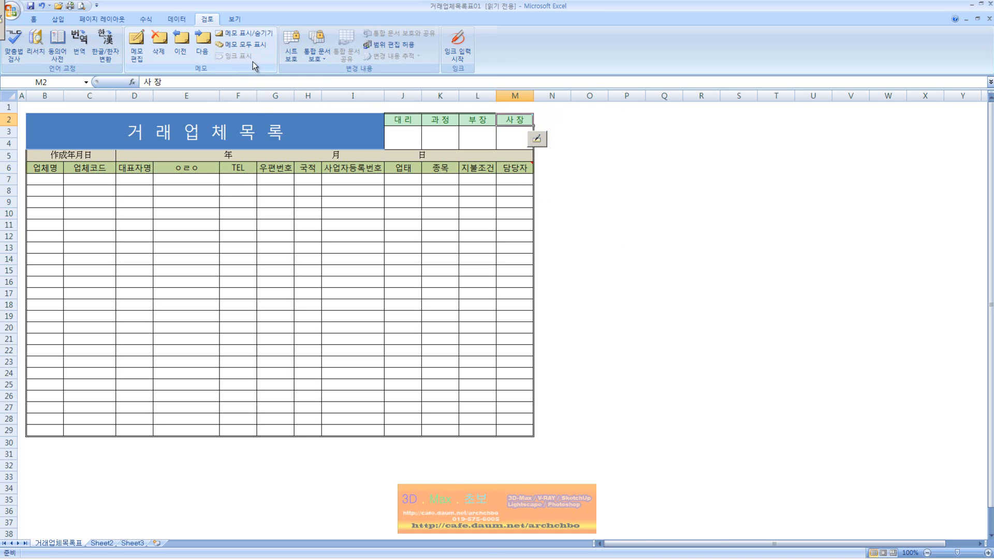
# Enter the phonetic guide text 가나다 업체 for the merged 거래업체목록 title cell B2.
pyautogui.click(35, 20)
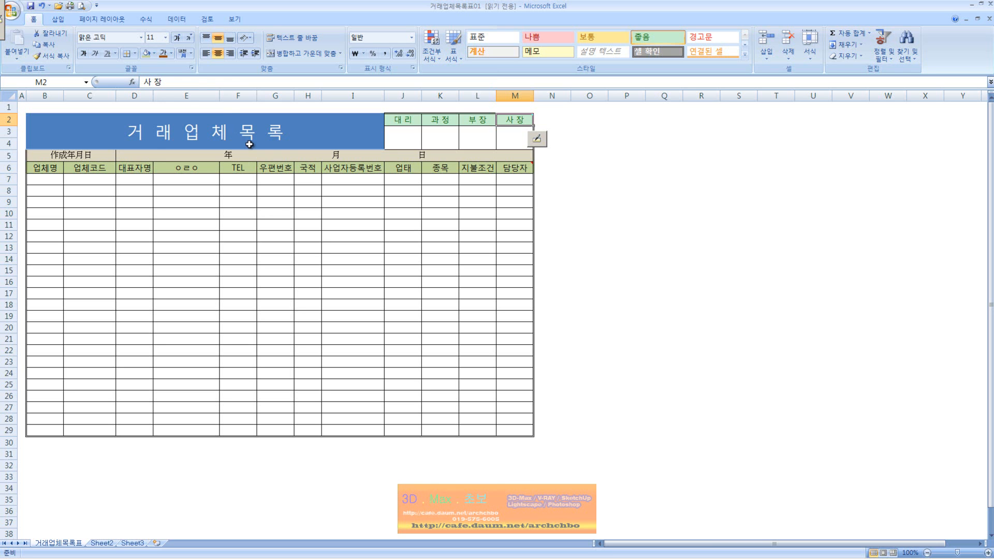
pyautogui.click(190, 53)
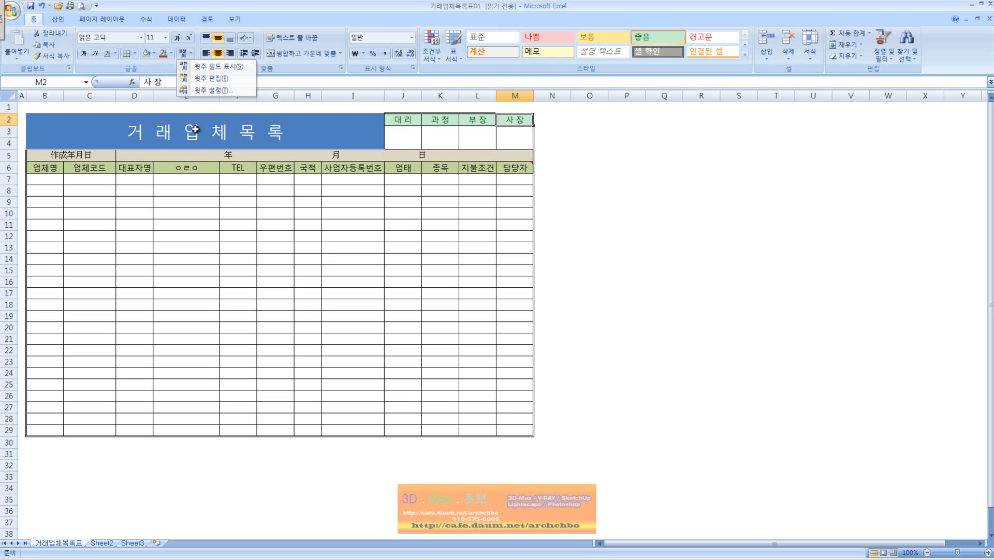
pyautogui.click(197, 134)
pyautogui.click(197, 135)
pyautogui.click(190, 54)
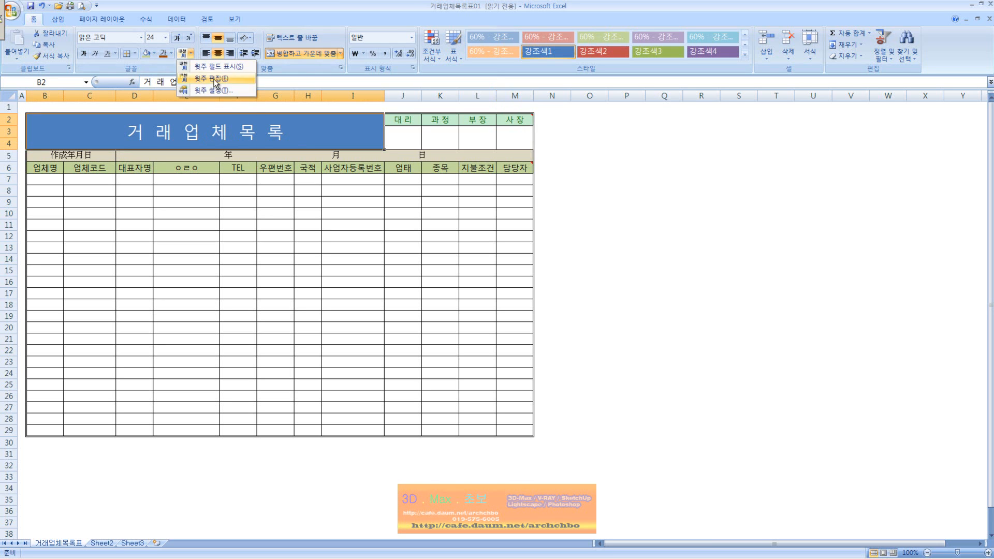
pyautogui.click(225, 80)
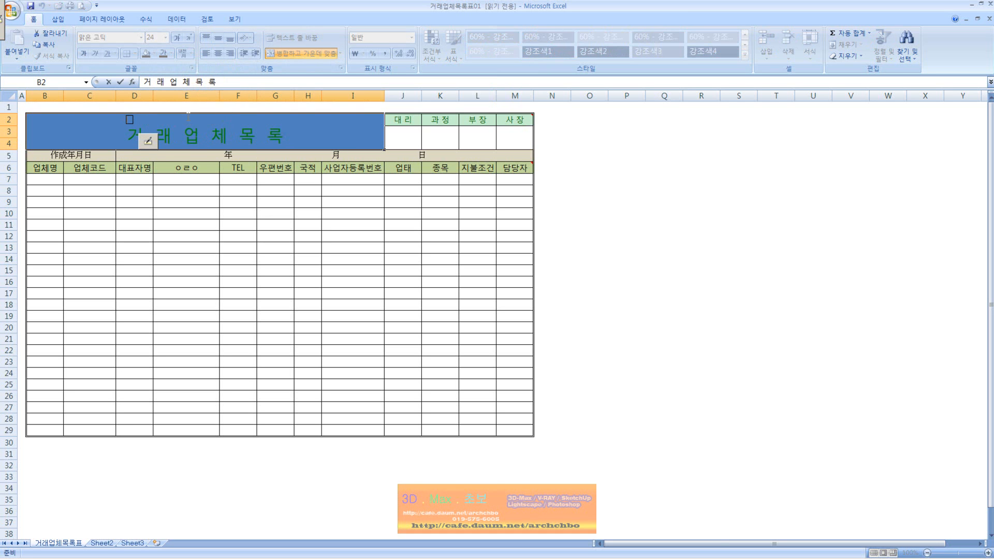
pyautogui.write('ㄱ나다')
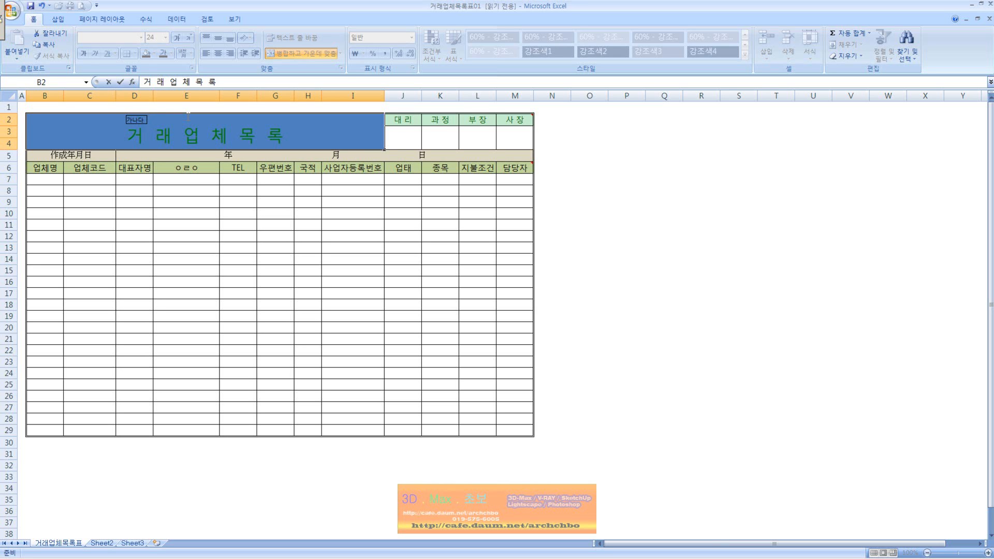
pyautogui.write(' 사ㅇ자체')
pyautogui.click(212, 198)
pyautogui.click(237, 143)
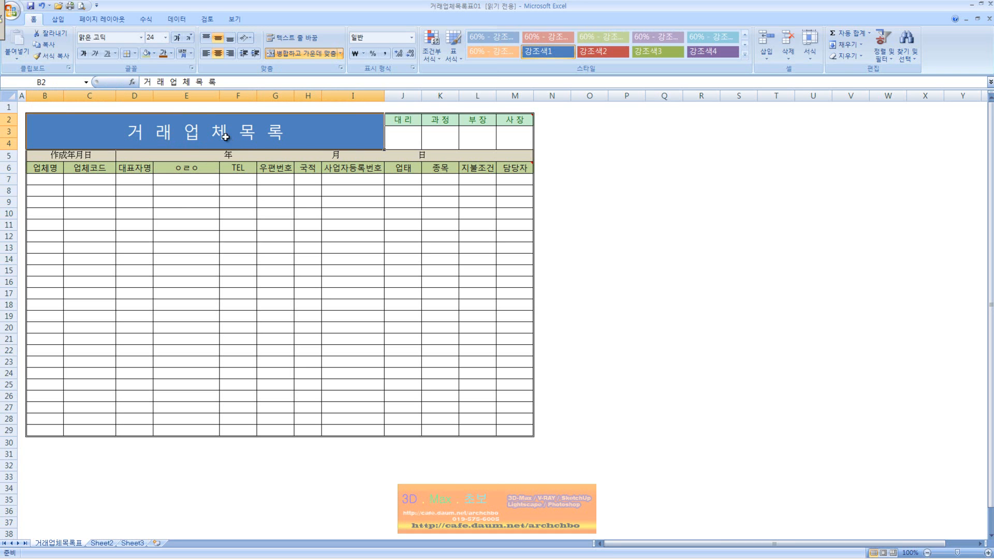
# Show the title's phonetic field and set its alignment to Center.
pyautogui.click(191, 53)
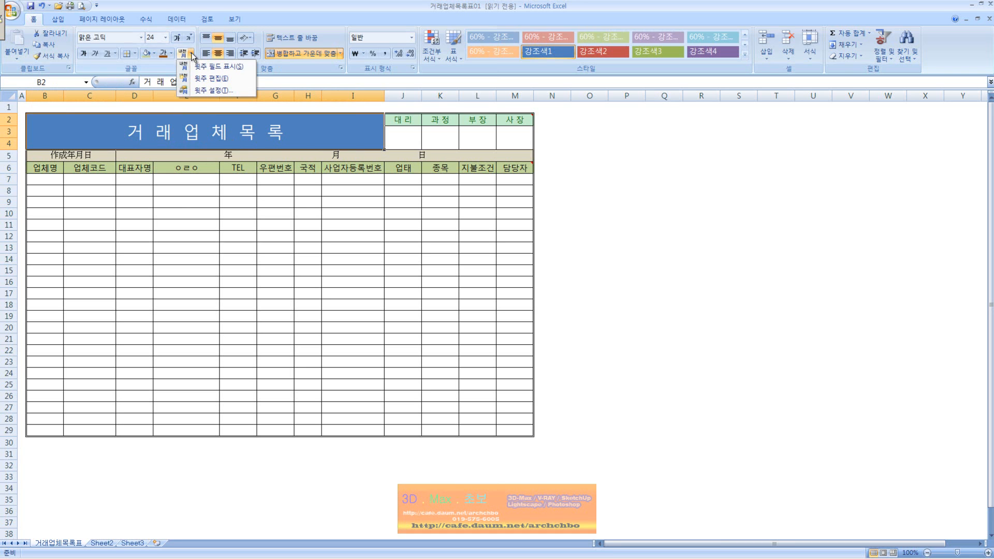
pyautogui.click(216, 67)
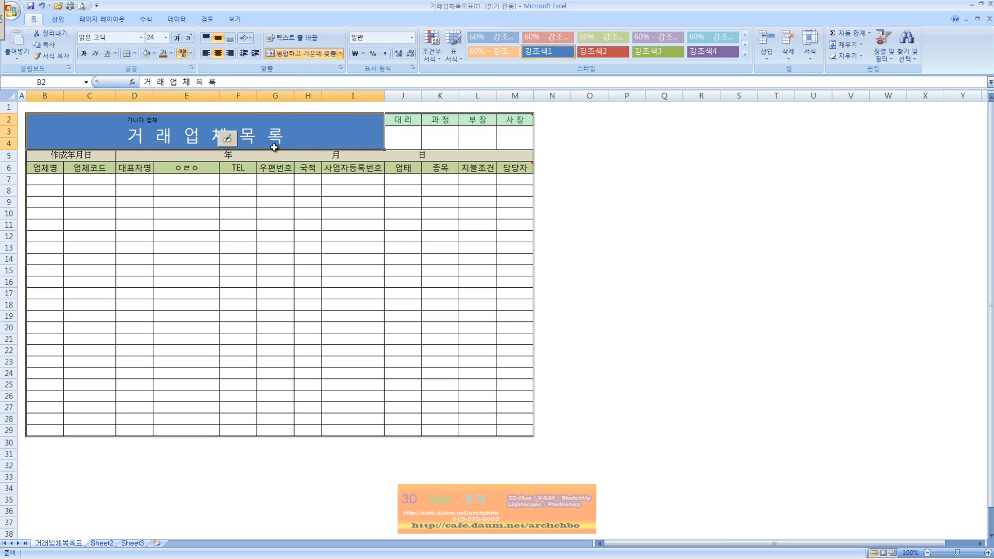
pyautogui.click(191, 53)
pyautogui.click(212, 92)
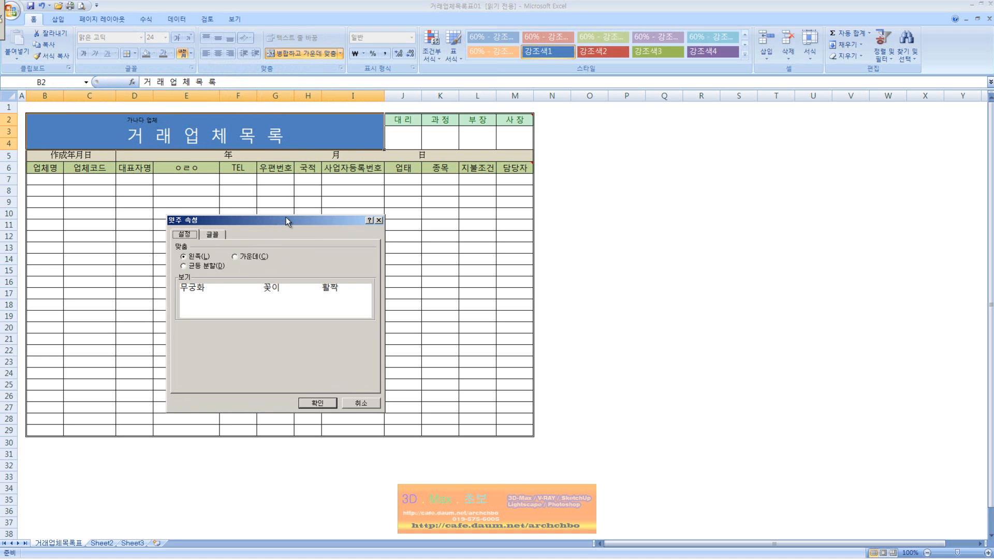
pyautogui.click(256, 258)
pyautogui.click(317, 403)
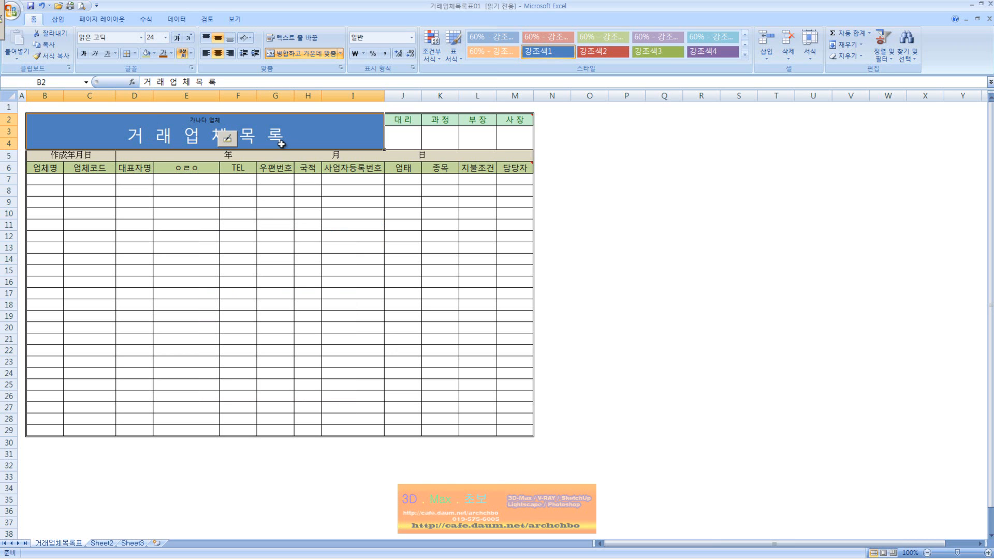
pyautogui.click(399, 247)
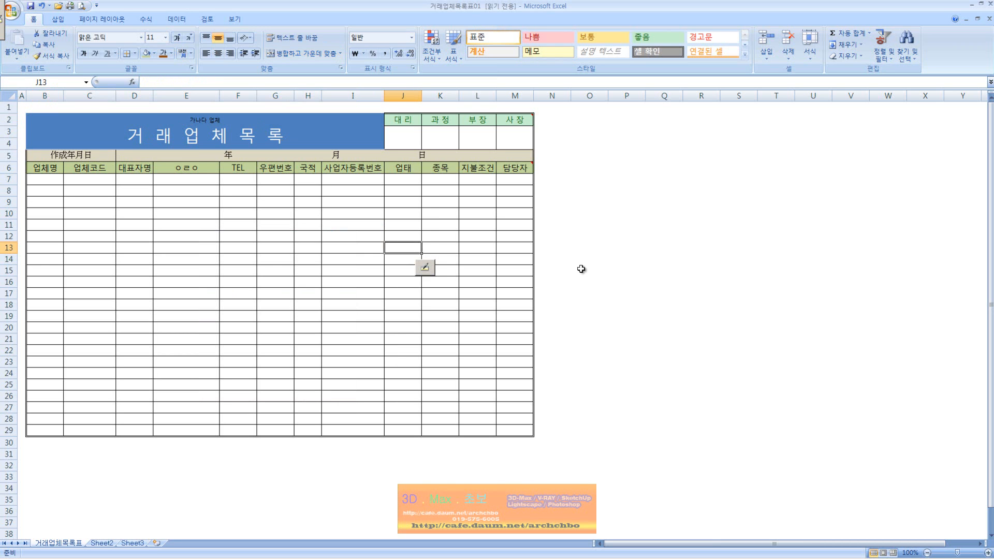
pyautogui.click(572, 268)
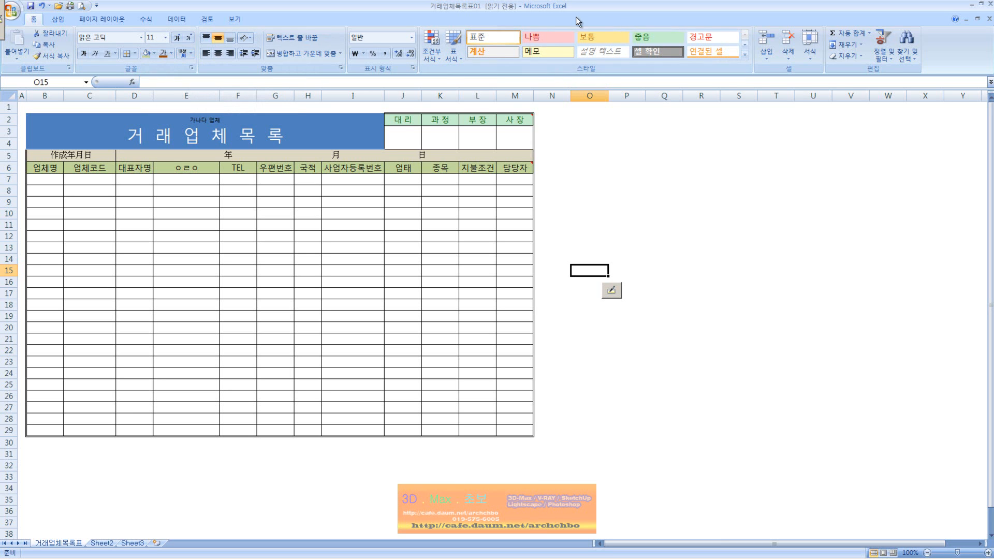
pyautogui.click(207, 19)
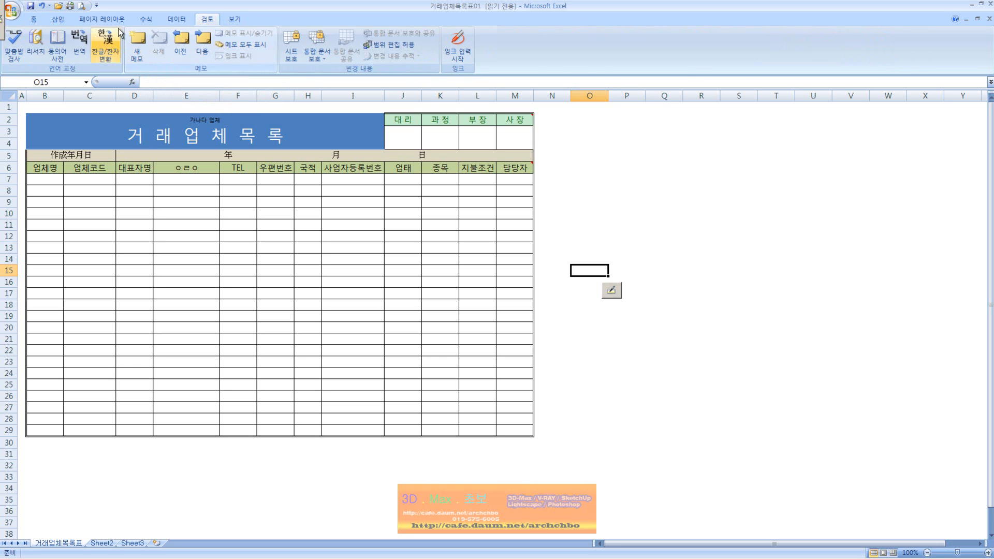
pyautogui.click(35, 22)
pyautogui.click(241, 131)
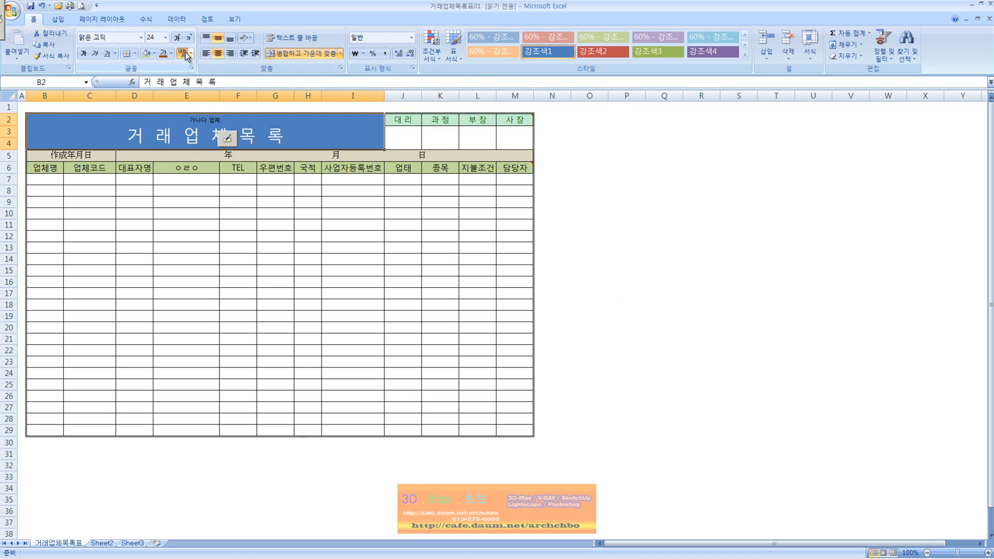
pyautogui.click(154, 53)
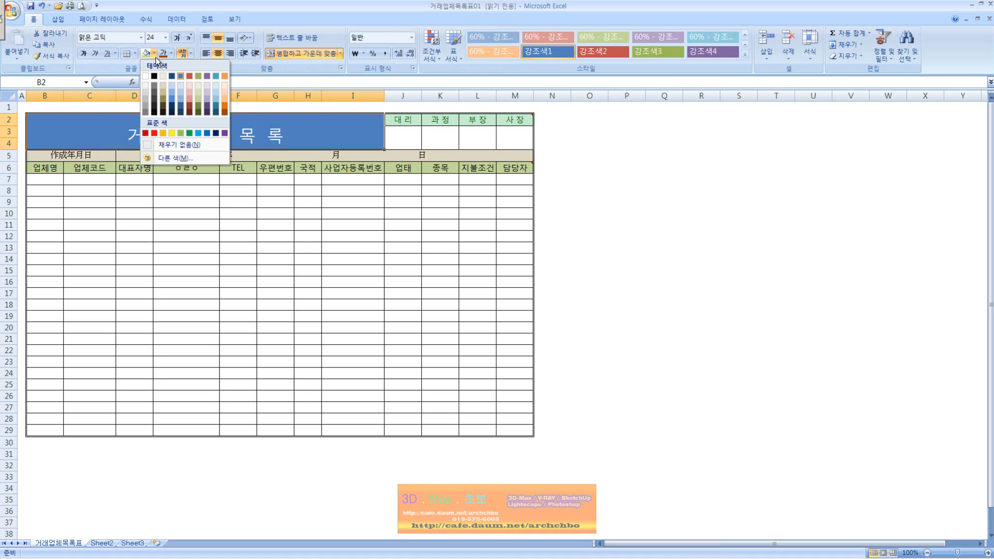
pyautogui.click(195, 157)
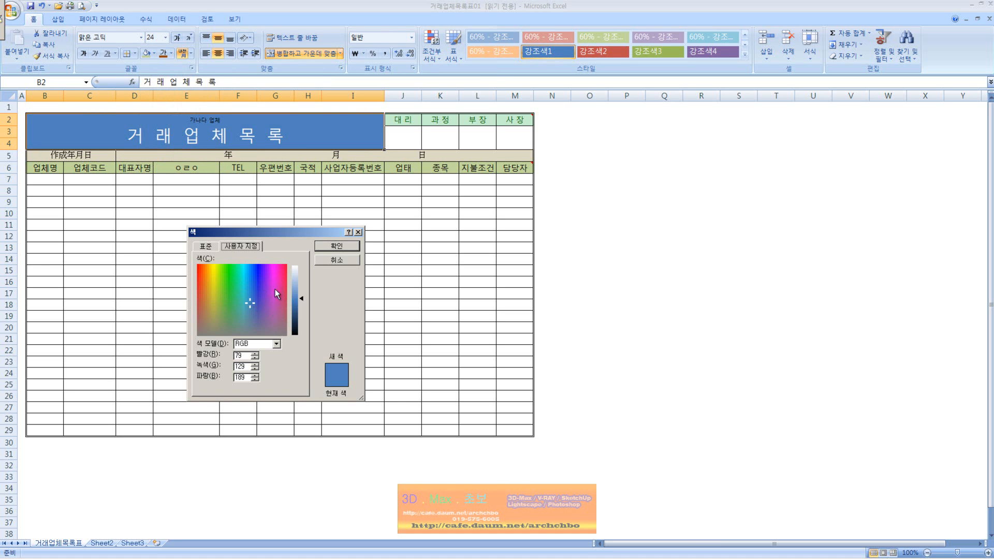
pyautogui.click(206, 246)
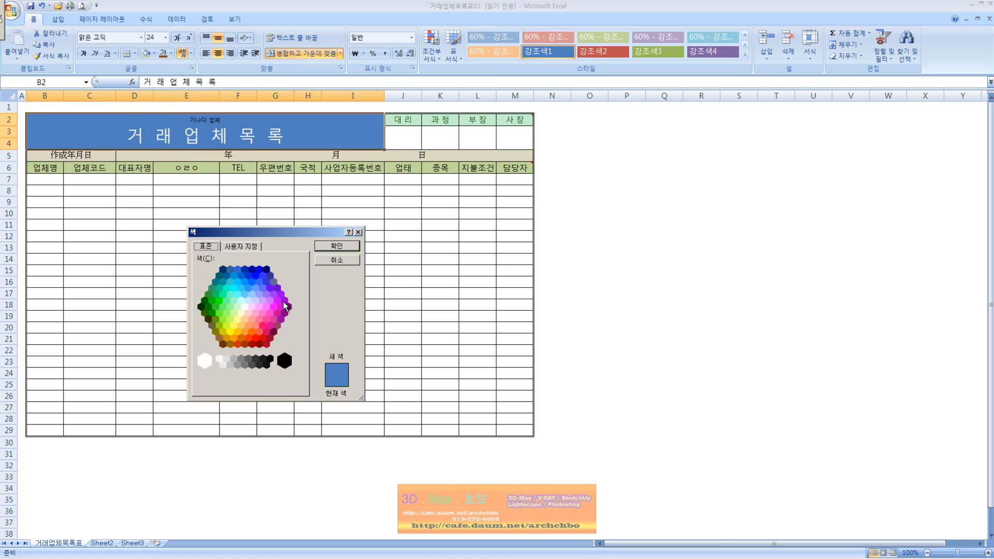
pyautogui.press('Escape')
pyautogui.click(650, 326)
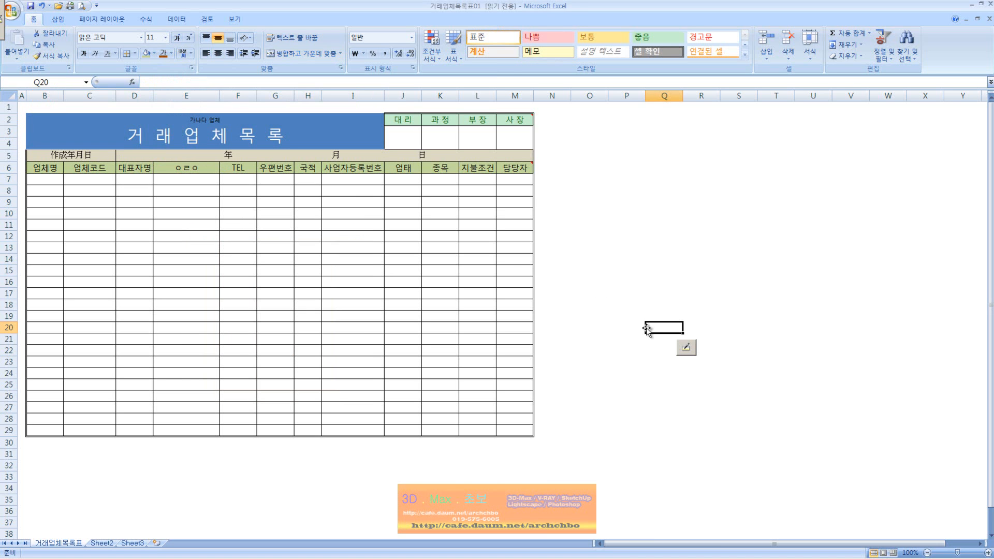
pyautogui.click(30, 5)
pyautogui.click(497, 305)
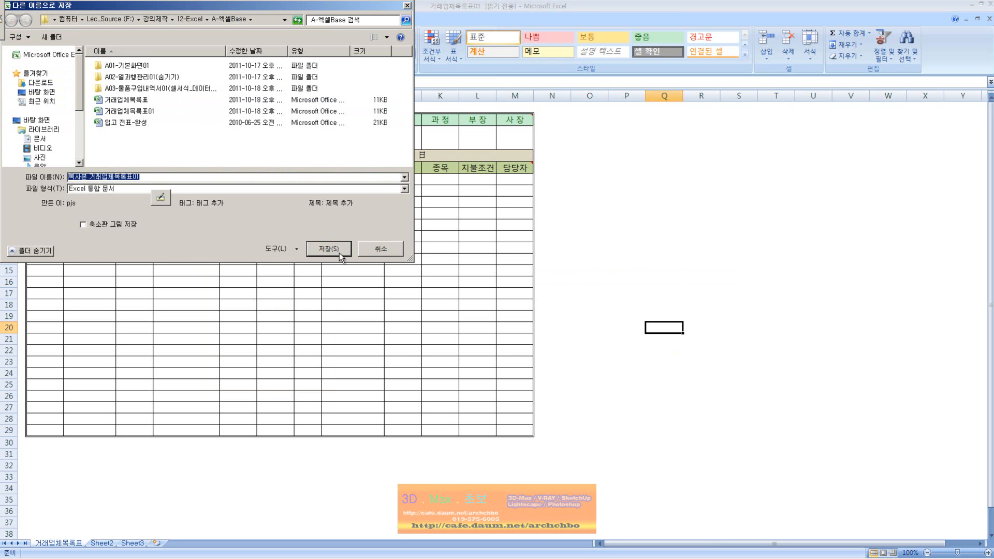
pyautogui.click(381, 249)
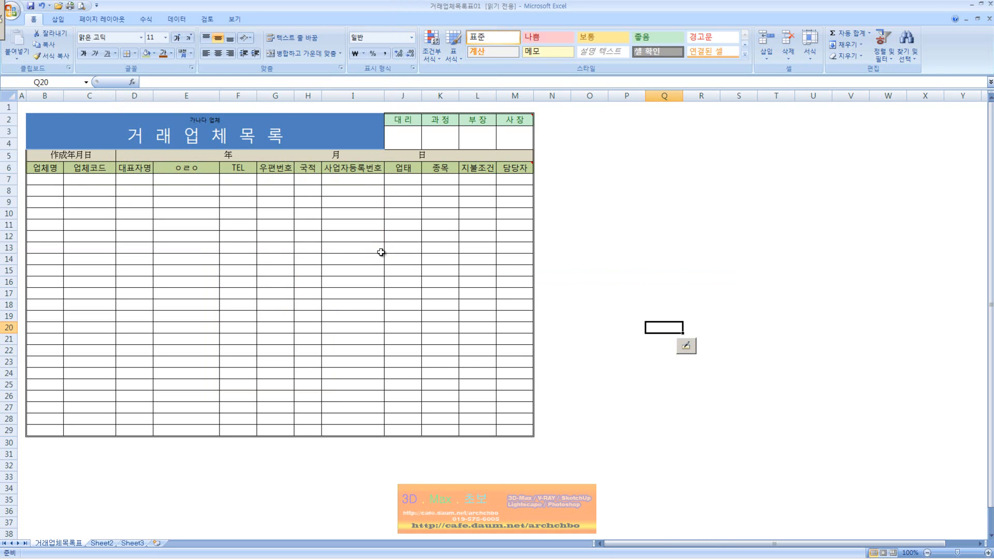
pyautogui.click(381, 252)
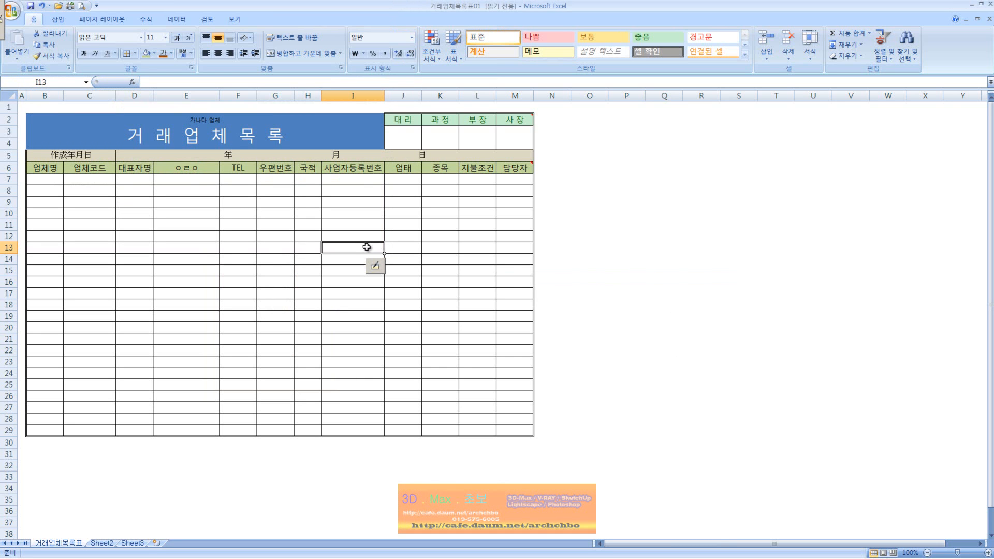